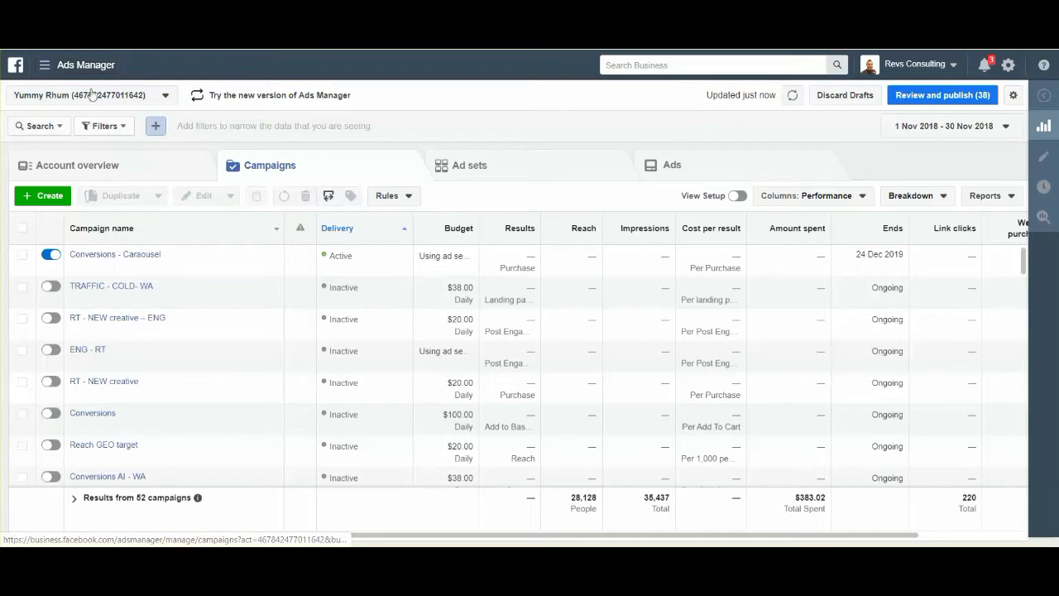
# - Open the custom conversions page in a new browser tab and switch it to the Yummy Rhum ad account
pyautogui.click(46, 71)
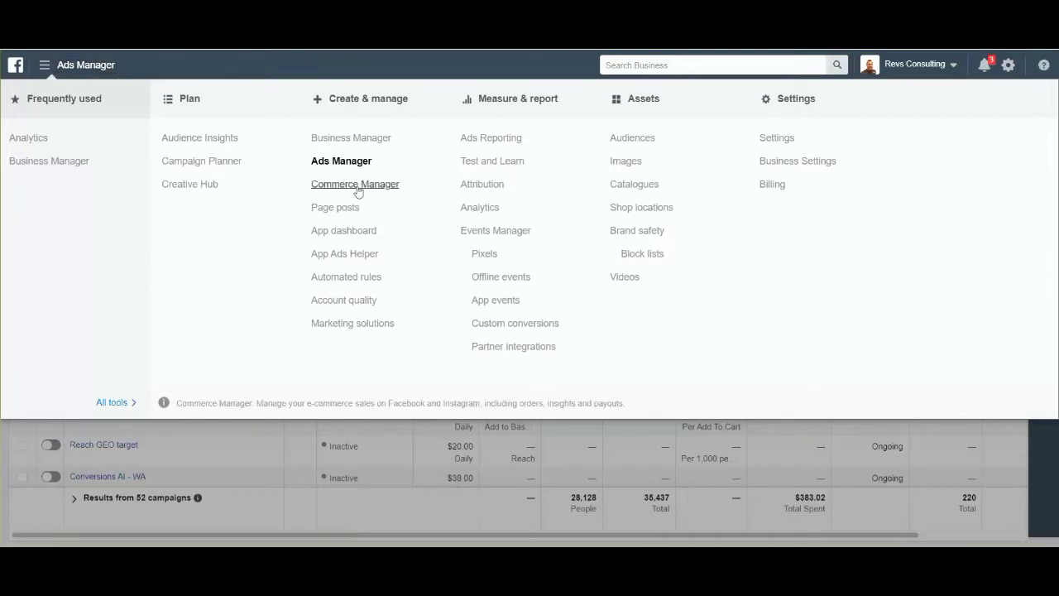
pyautogui.rightClick(525, 331)
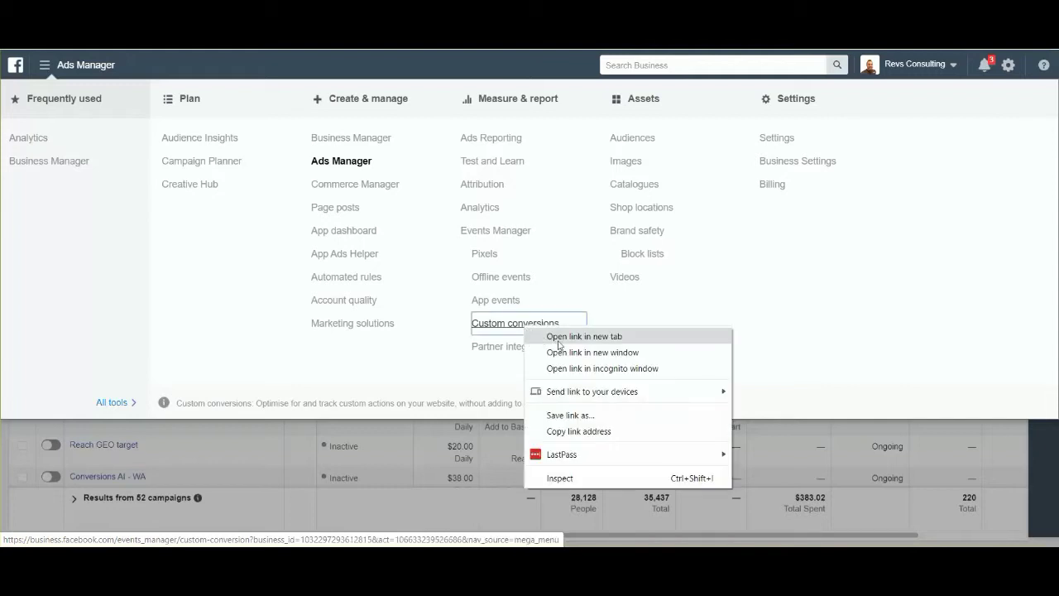
pyautogui.click(556, 336)
pyautogui.click(558, 346)
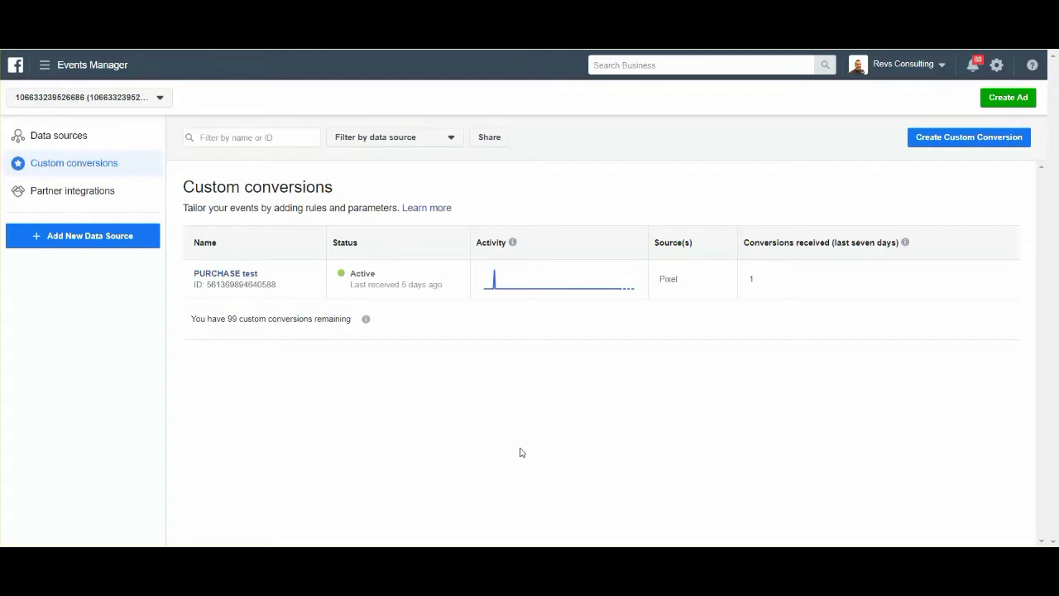
pyautogui.click(154, 107)
pyautogui.scroll(-10, 124, 348)
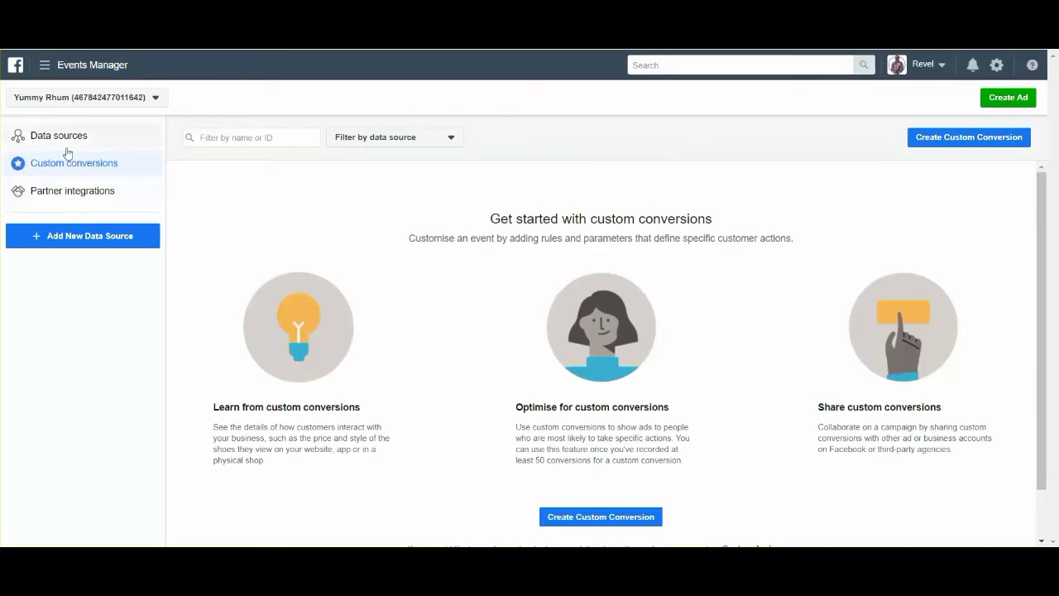
# - Review the Yummy Rhum pixel's event activity among the account's data sources
pyautogui.click(60, 136)
pyautogui.scroll(-1, 376, 433)
pyautogui.scroll(1, 376, 434)
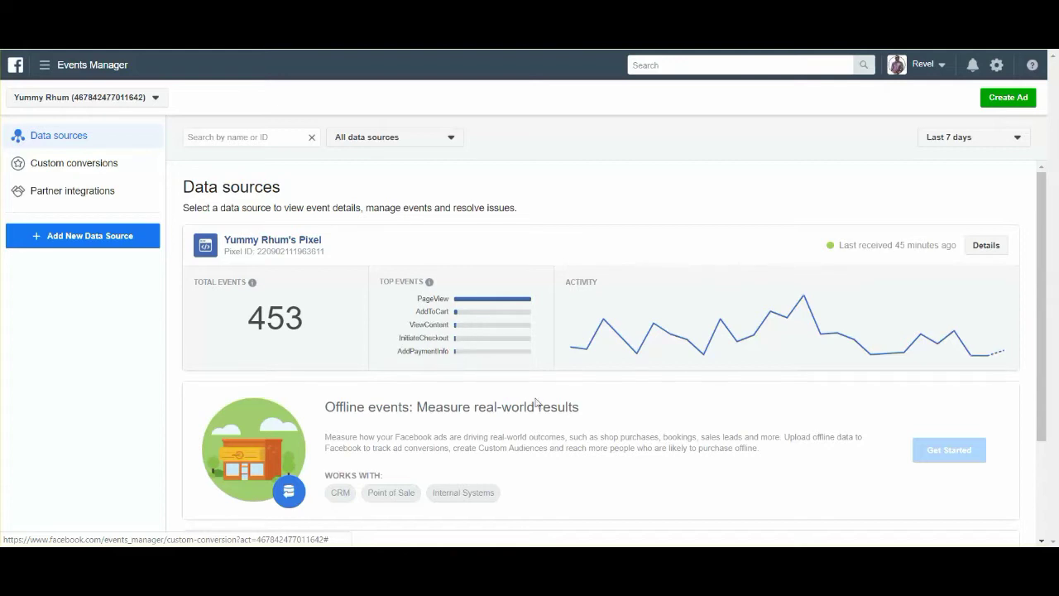
# - Draft a custom conversion named PURCHASES with the category Purchase, based on all URL traffic
pyautogui.click(82, 168)
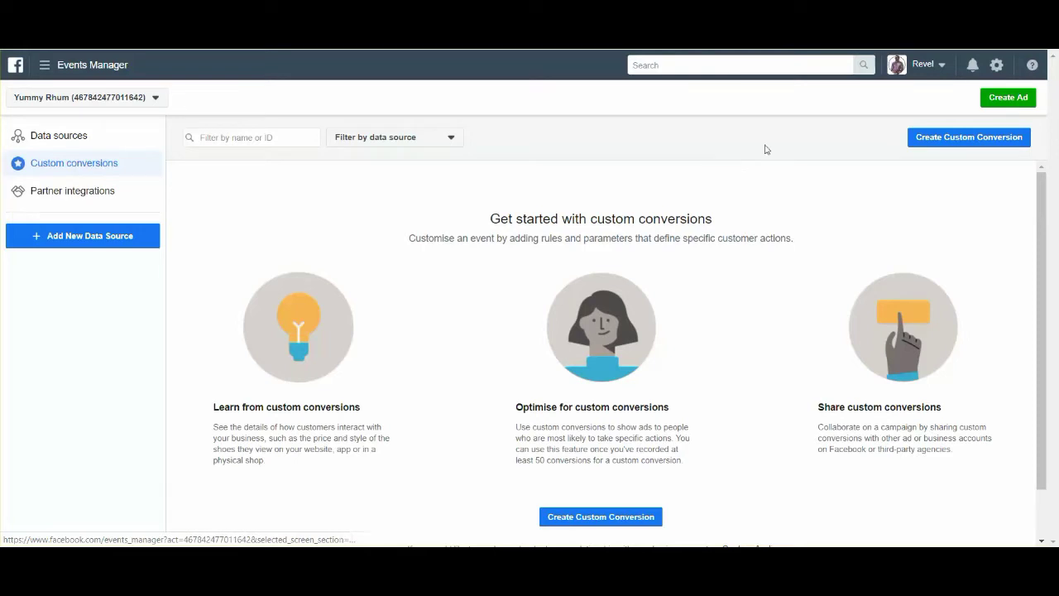
pyautogui.click(945, 139)
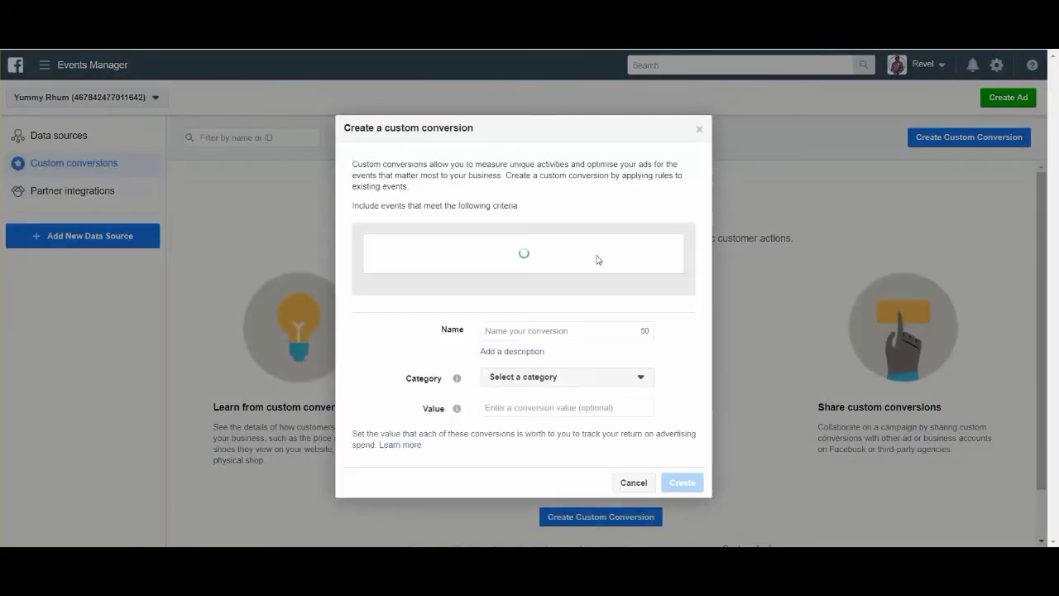
pyautogui.scroll(-1, 486, 291)
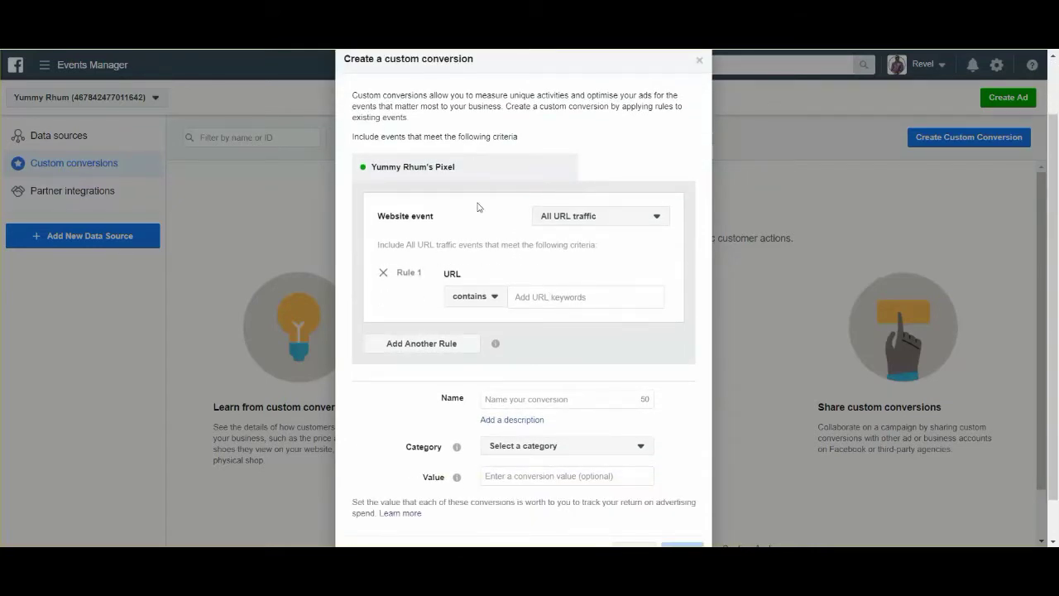
pyautogui.scroll(-1, 658, 369)
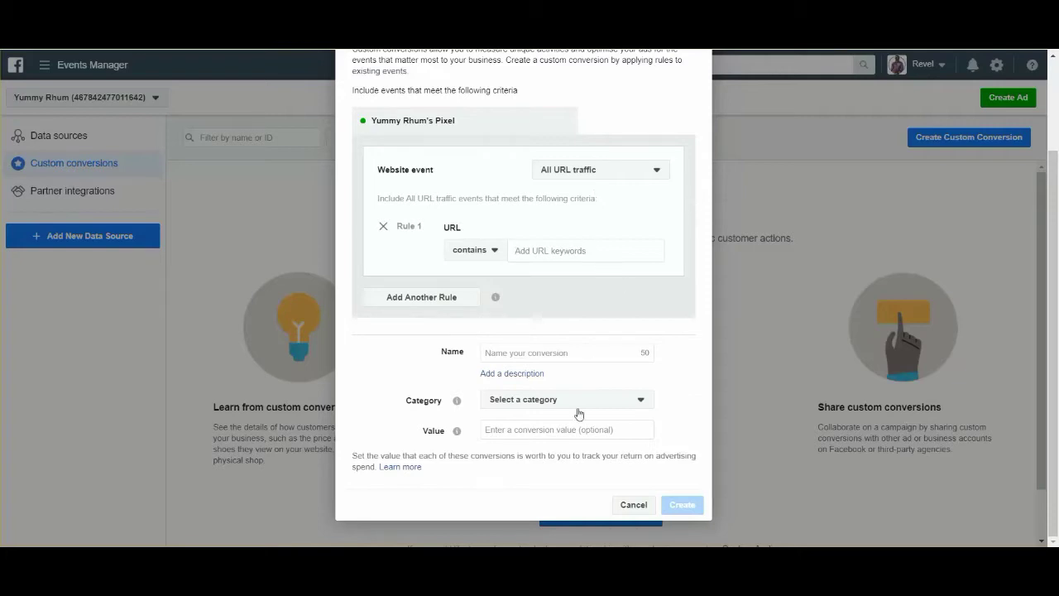
pyautogui.click(565, 355)
pyautogui.write('PUR')
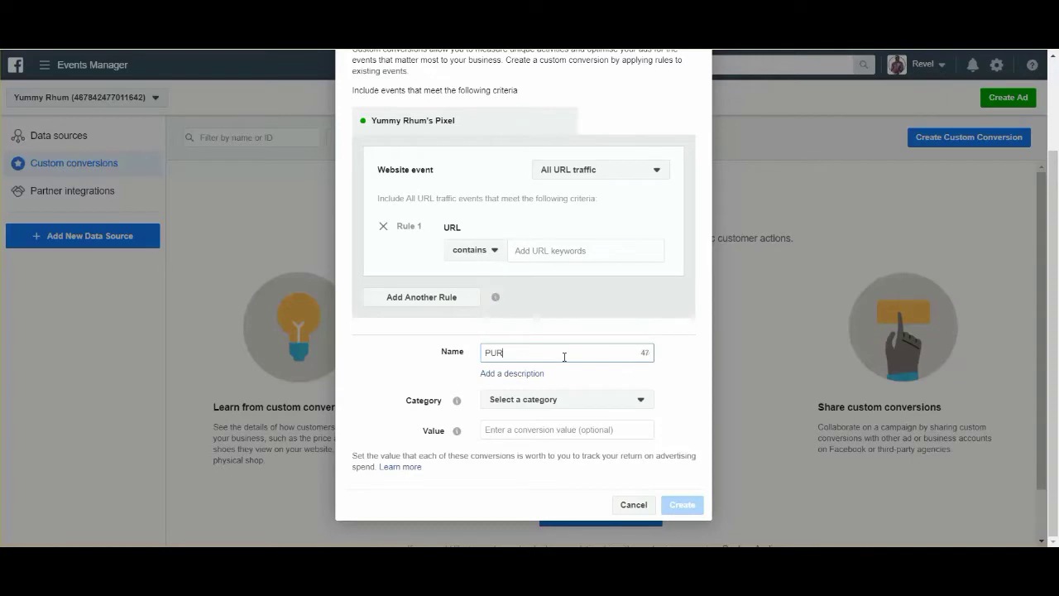
pyautogui.write('CHASES')
pyautogui.click(529, 405)
pyautogui.scroll(-3, 558, 308)
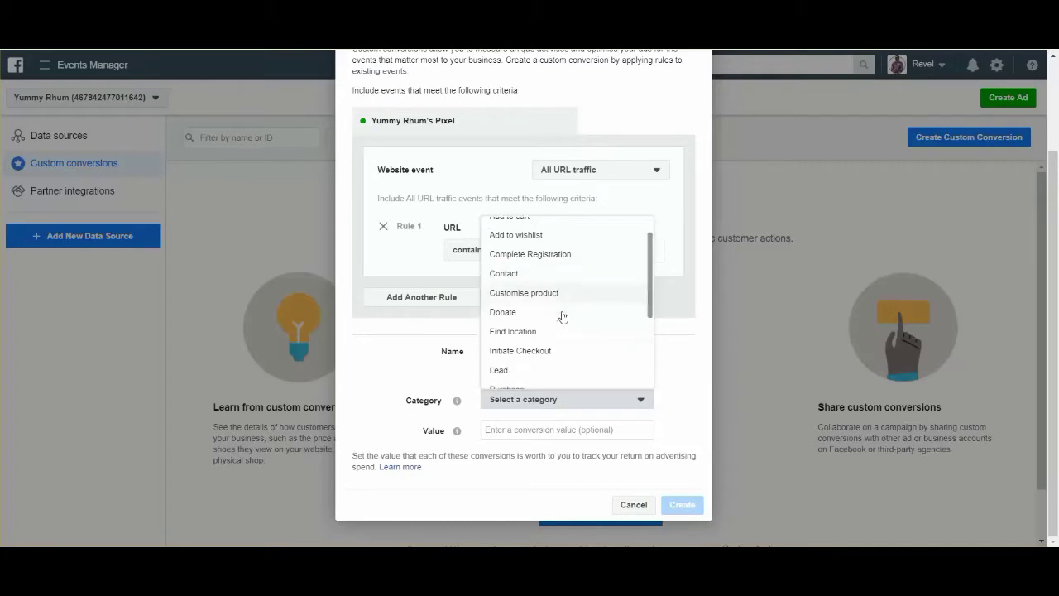
pyautogui.click(538, 353)
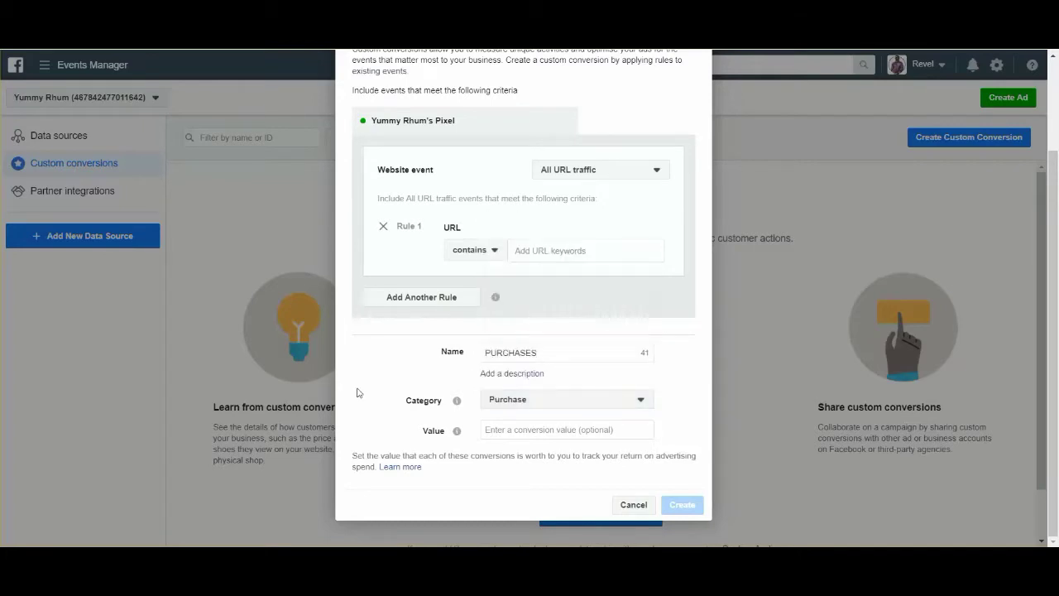
# - Leave the optional conversion value empty and discard the drafted custom conversion
pyautogui.click(521, 427)
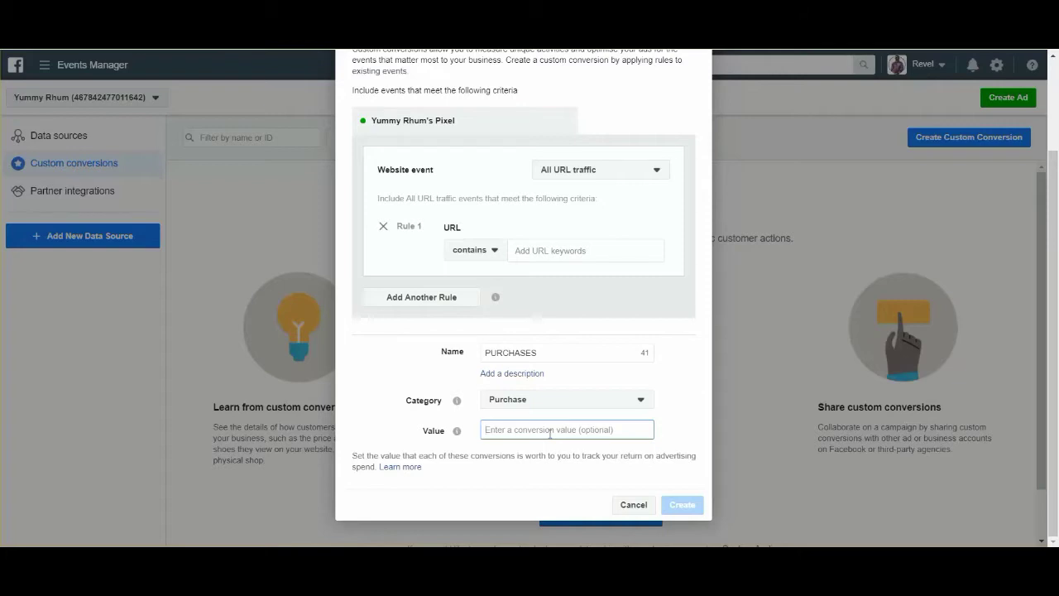
pyautogui.click(357, 401)
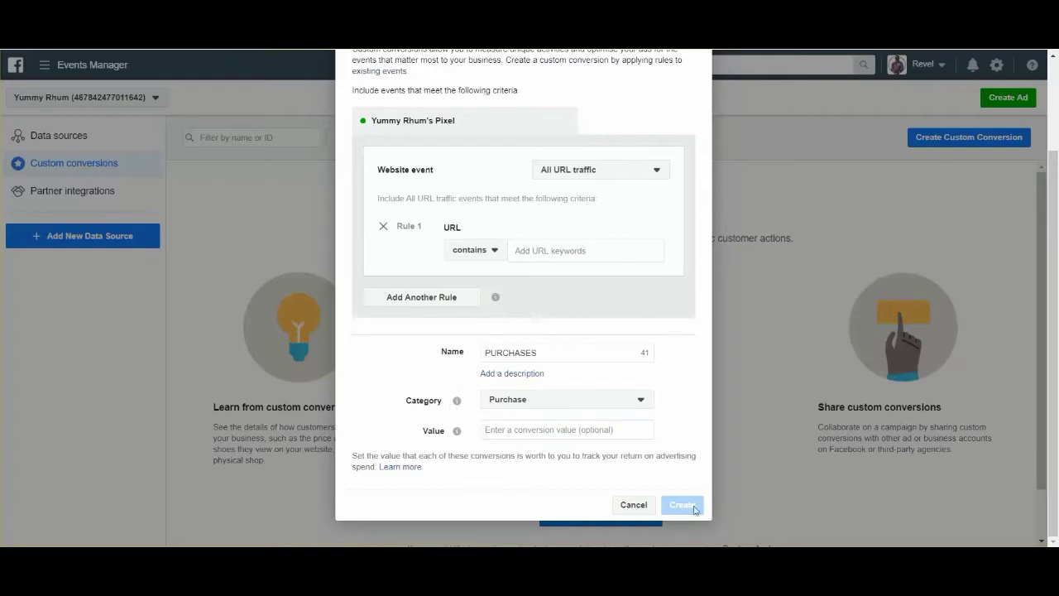
pyautogui.scroll(2, 766, 313)
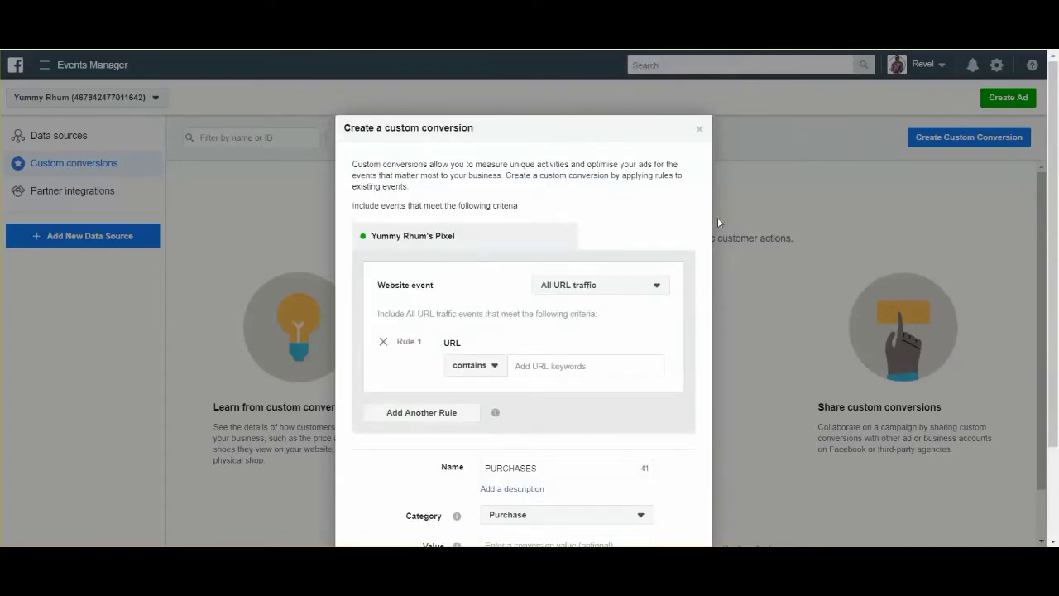
pyautogui.click(700, 131)
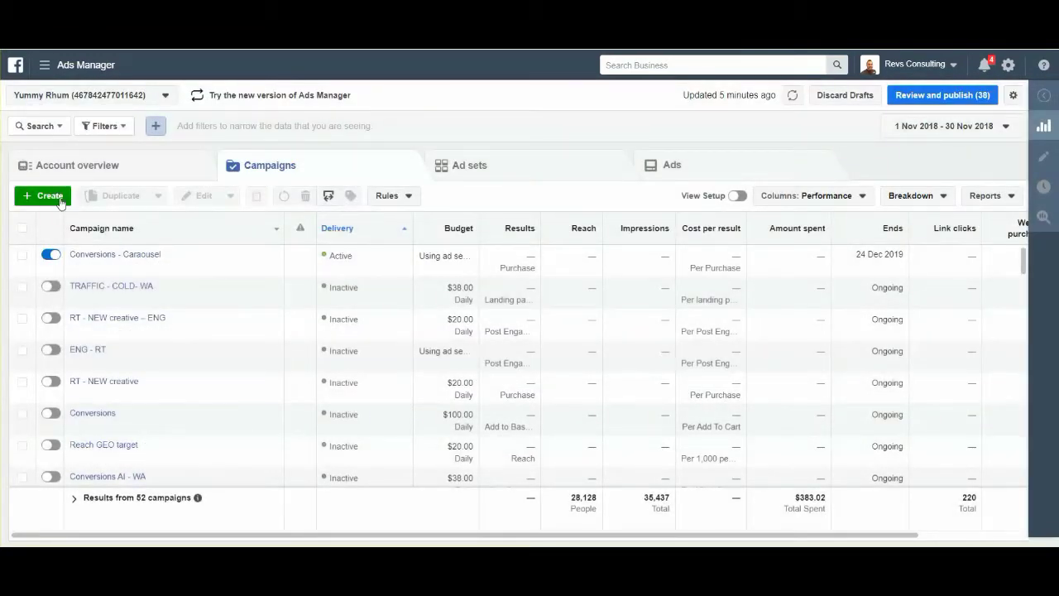
# - In Ads Manager, start a fresh campaign with the Conversions objective, dismissing the saved draft and the lead generation suggestion
pyautogui.click(59, 200)
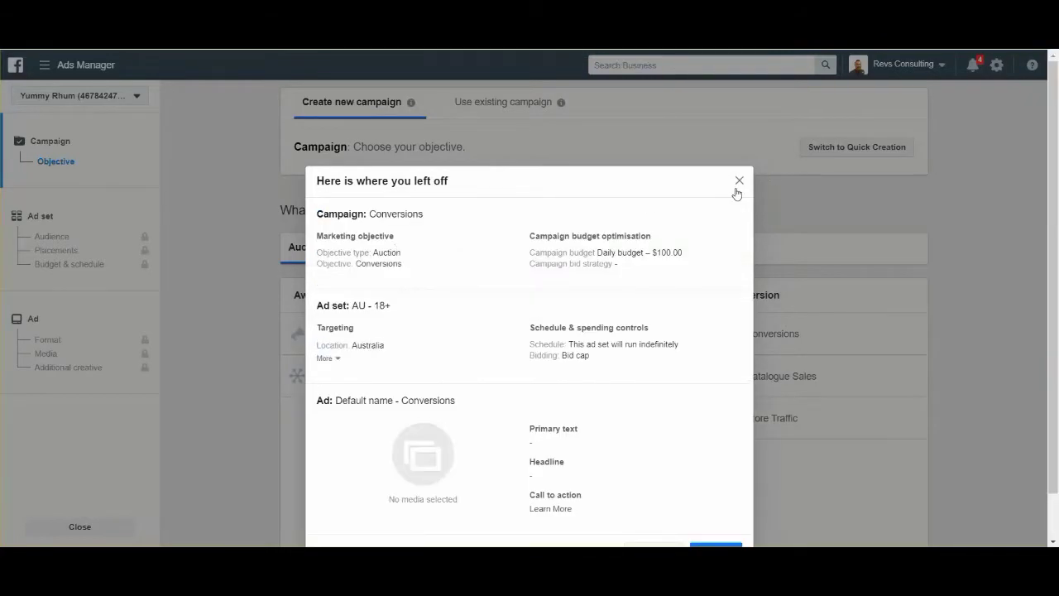
pyautogui.click(737, 182)
pyautogui.scroll(-1, 653, 536)
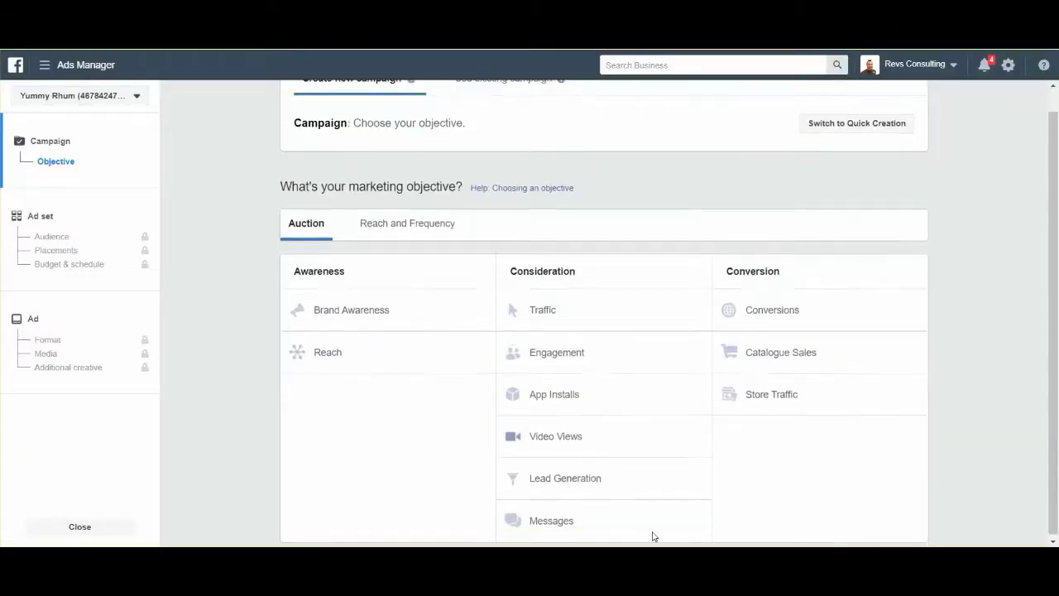
pyautogui.click(777, 310)
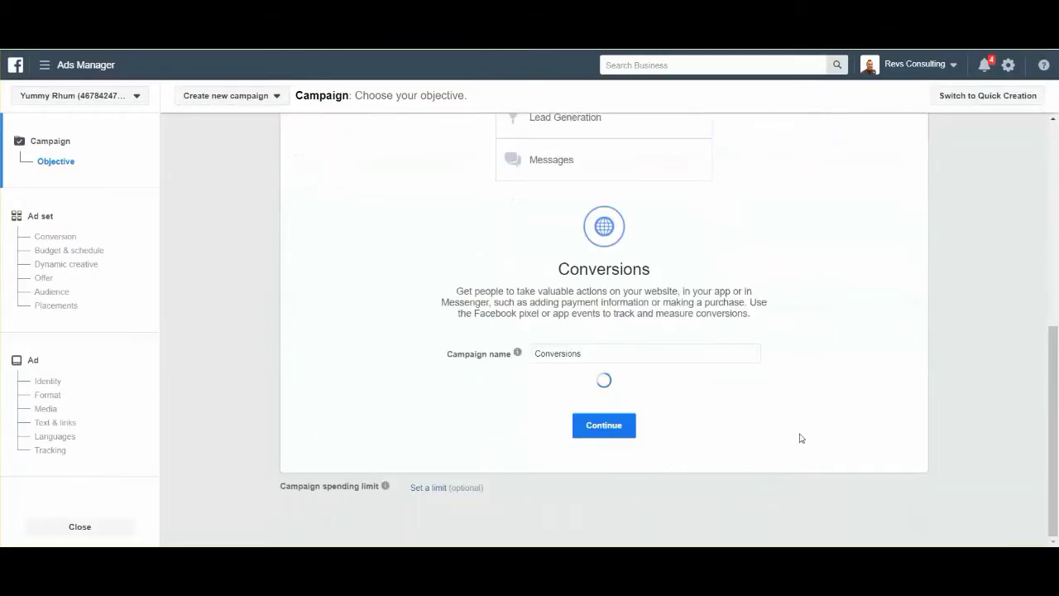
pyautogui.scroll(-2, 780, 471)
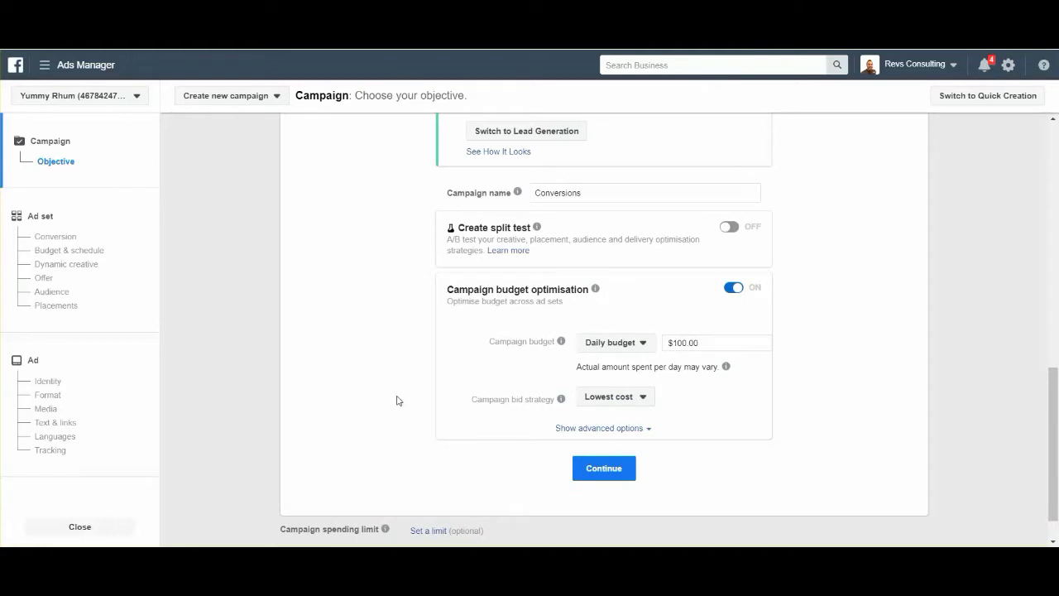
pyautogui.scroll(1, 398, 401)
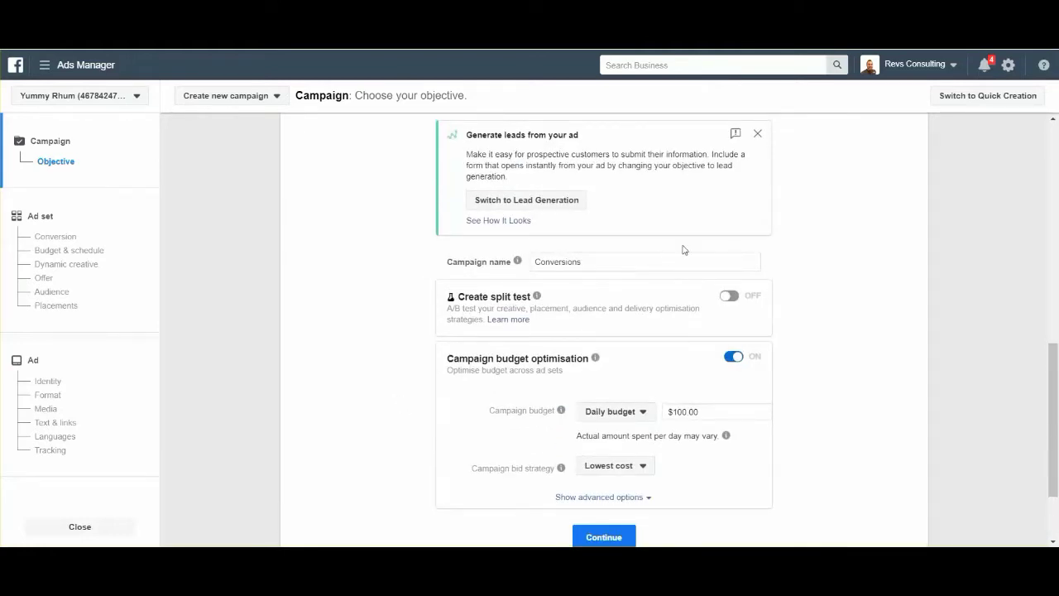
pyautogui.click(757, 133)
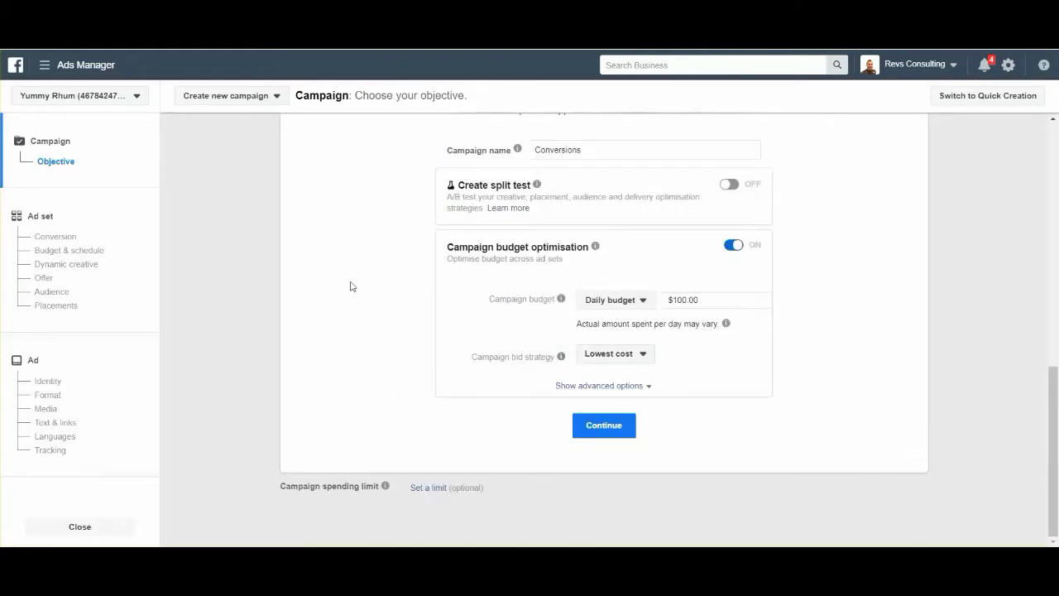
# - Set the campaign's daily budget to $20.00
pyautogui.scroll(1, 350, 286)
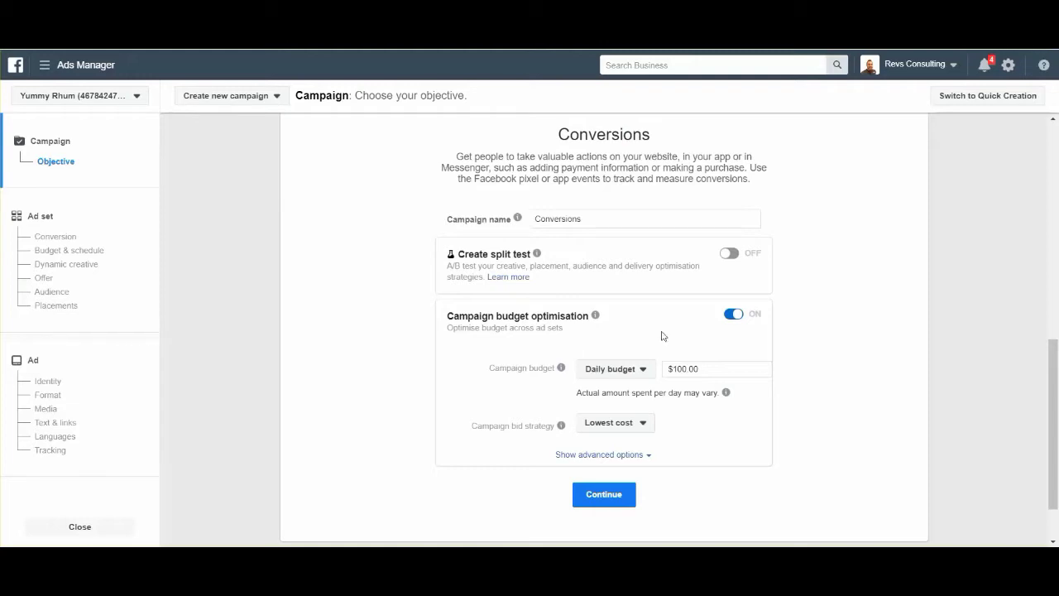
pyautogui.click(703, 370)
pyautogui.moveTo(703, 369); pyautogui.dragTo(663, 377)
pyautogui.write('20')
pyautogui.click(792, 359)
pyautogui.scroll(-1, 684, 399)
pyautogui.scroll(-1, 684, 399)
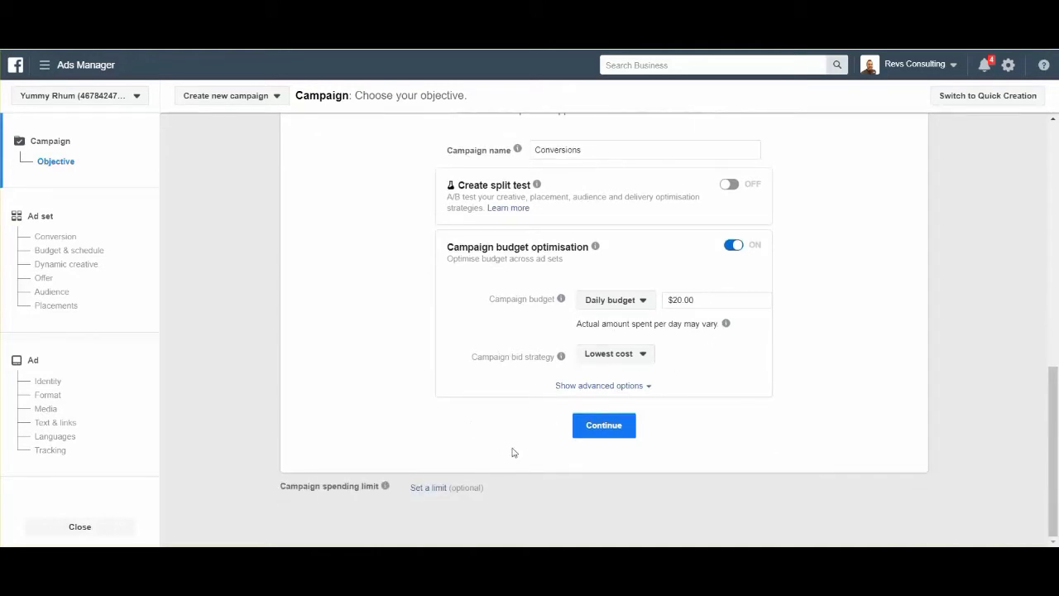
# - Continue to the ad set and open the choice of conversion events for the Yummy Rhum pixel
pyautogui.click(589, 428)
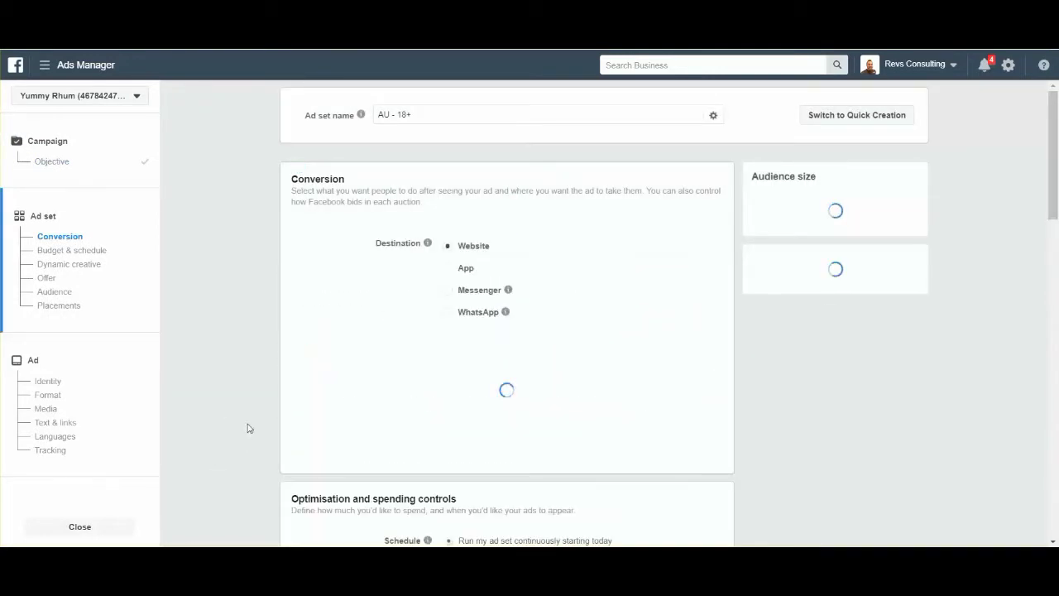
pyautogui.scroll(-1, 254, 385)
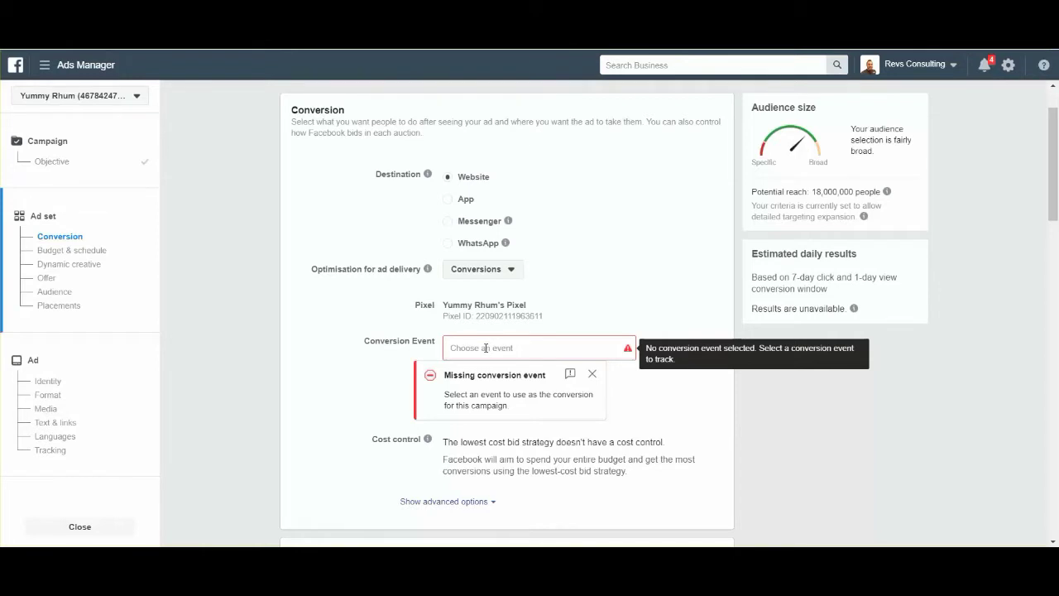
pyautogui.click(487, 347)
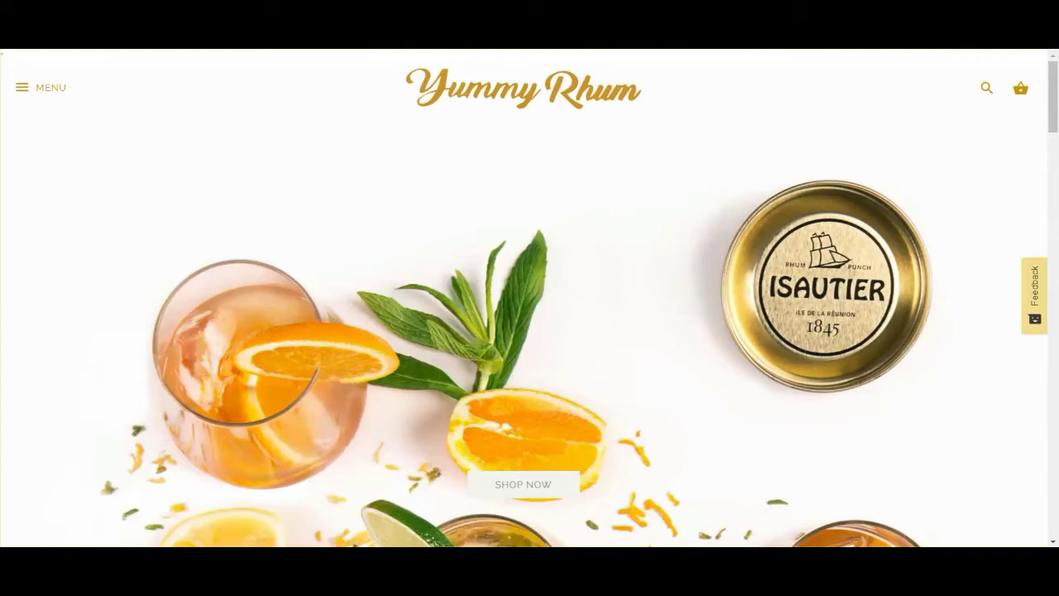
# - Switch to the Yummy Rhum website and inspect the Facebook pixel events on its home page and shop page
pyautogui.click(892, 25)
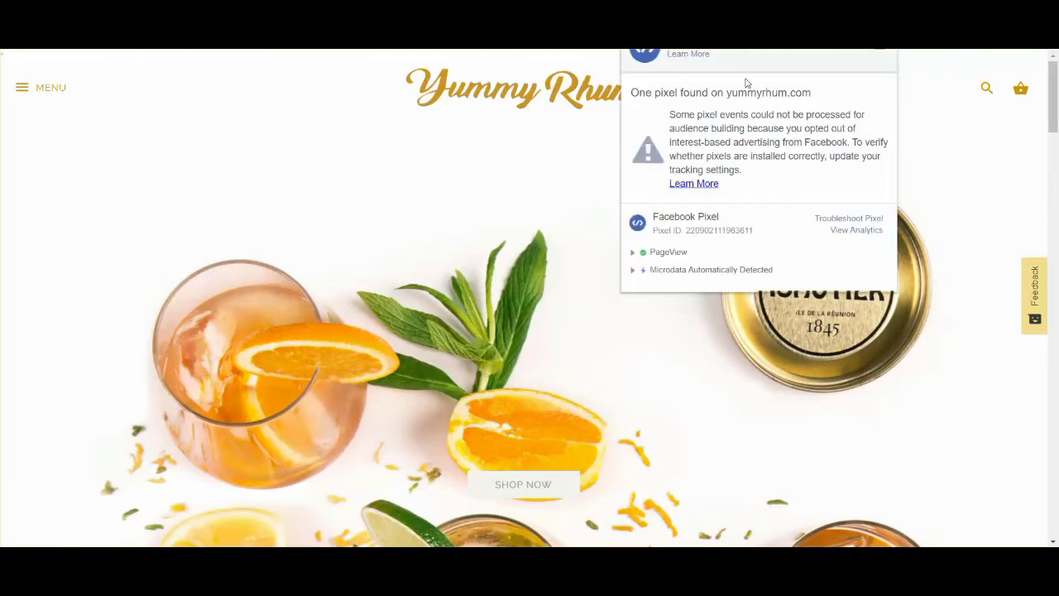
pyautogui.click(632, 255)
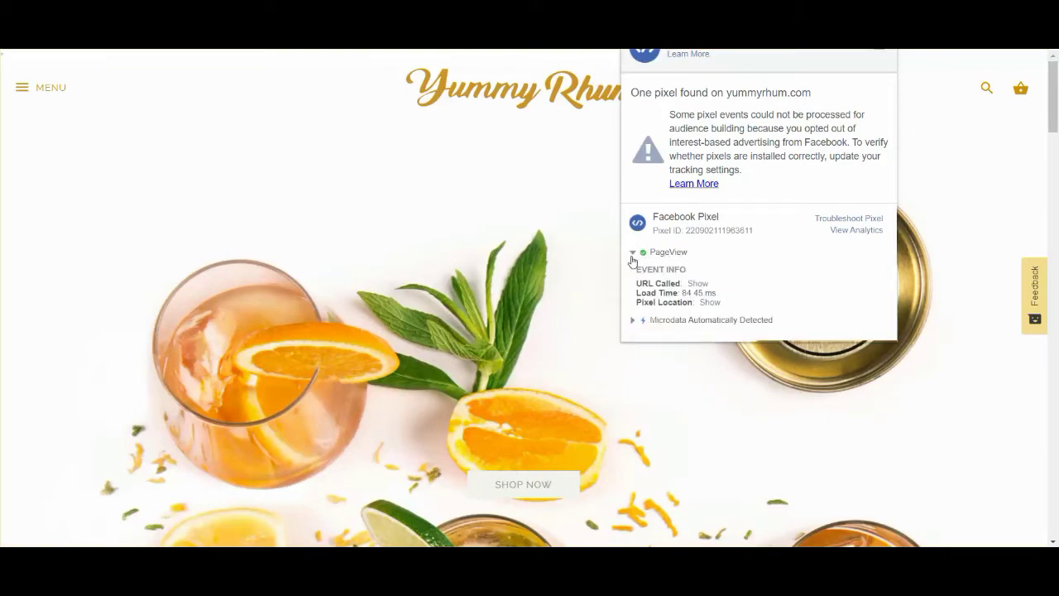
pyautogui.scroll(-1, 500, 431)
pyautogui.click(509, 415)
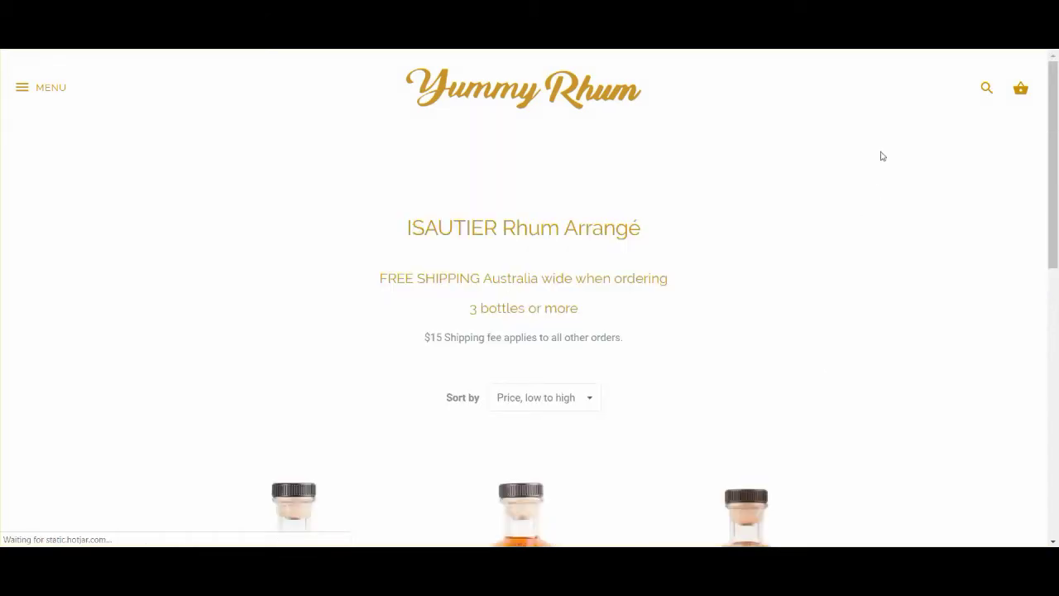
pyautogui.click(884, 23)
pyautogui.click(767, 393)
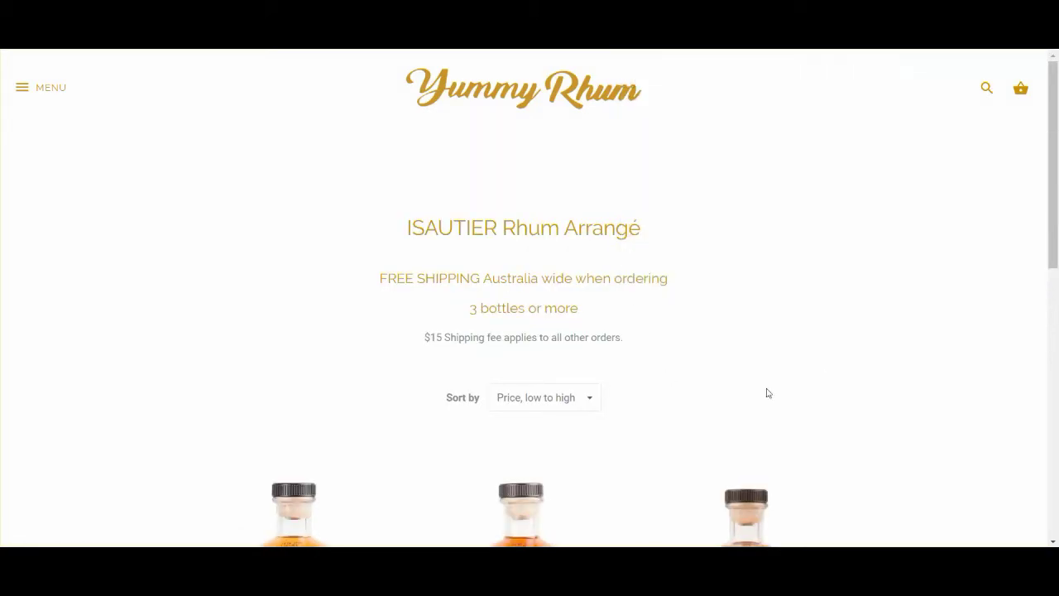
# - Add one Arrangé - Banana Flambé bottle to the cart and inspect the parameters of the pixel's first AddToCart event
pyautogui.scroll(-4, 645, 340)
pyautogui.scroll(-2, 665, 322)
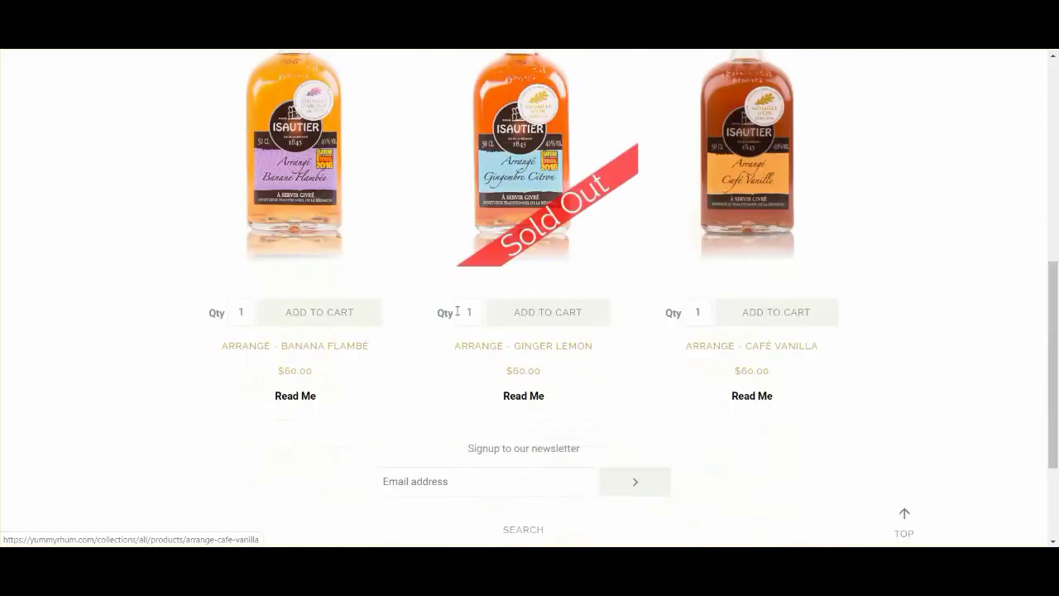
pyautogui.click(329, 315)
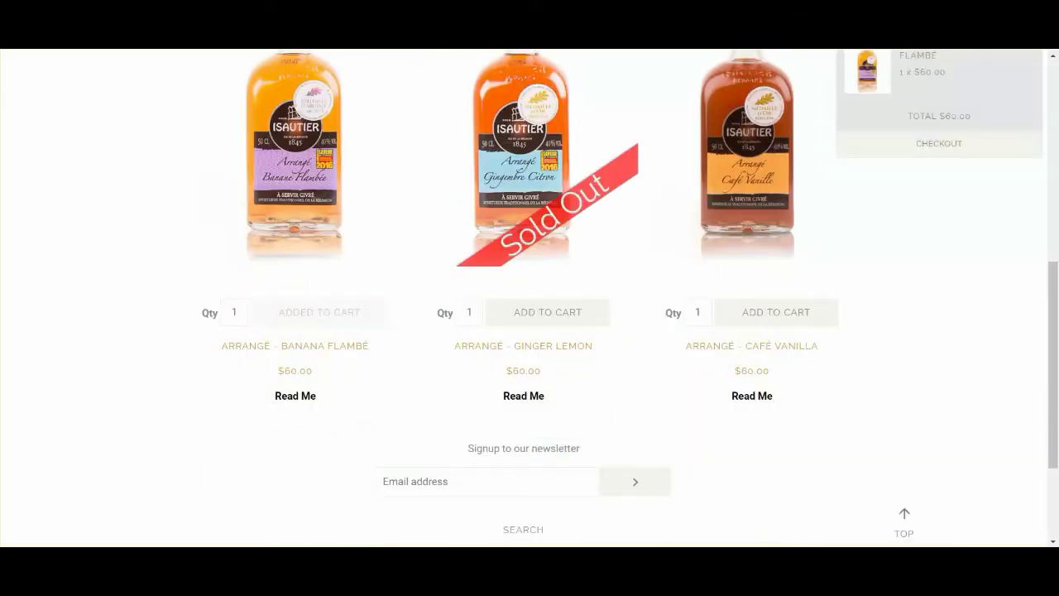
pyautogui.click(885, 16)
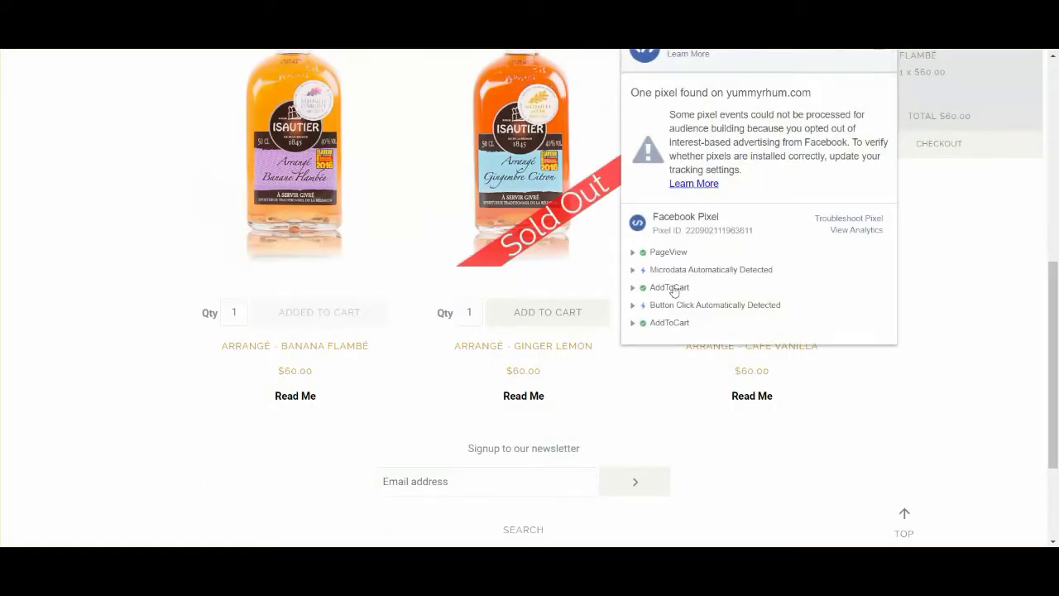
pyautogui.click(635, 290)
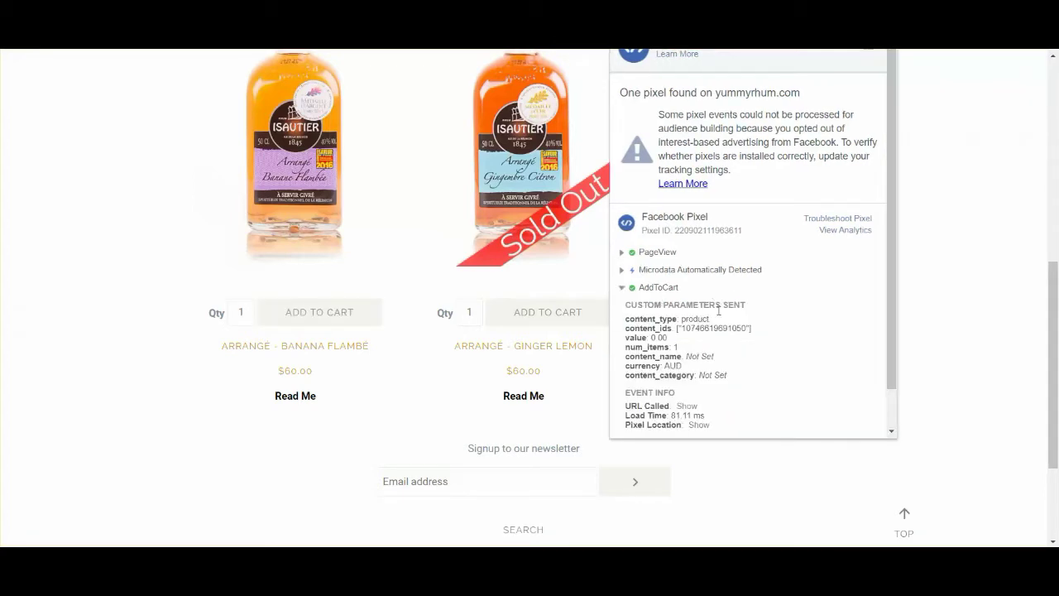
# - Open the cart page from the basket and inspect which Facebook pixel events fire on it
pyautogui.click(963, 171)
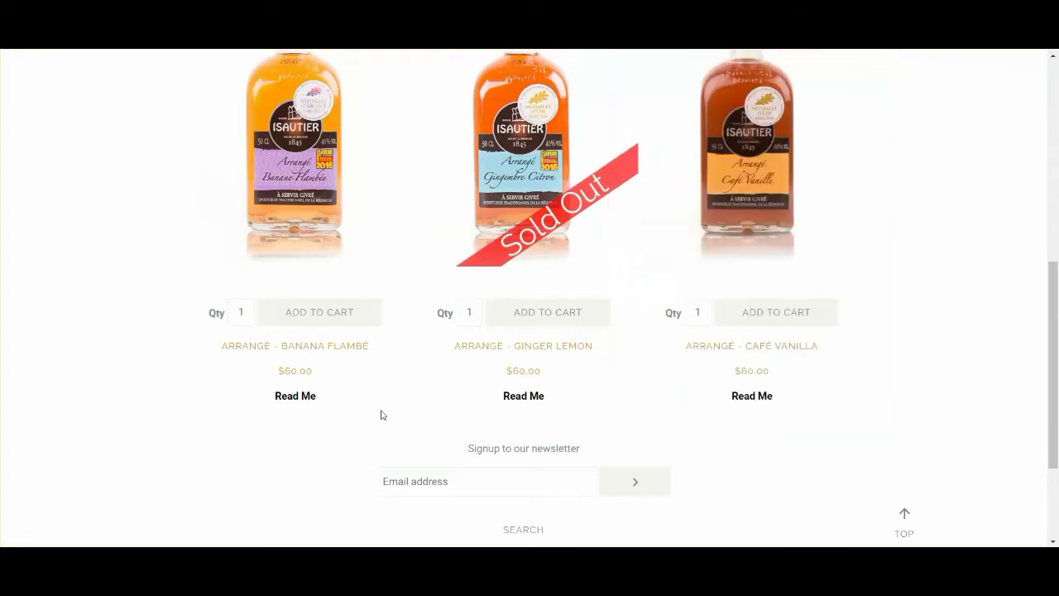
pyautogui.scroll(6, 952, 330)
pyautogui.moveTo(1021, 89)
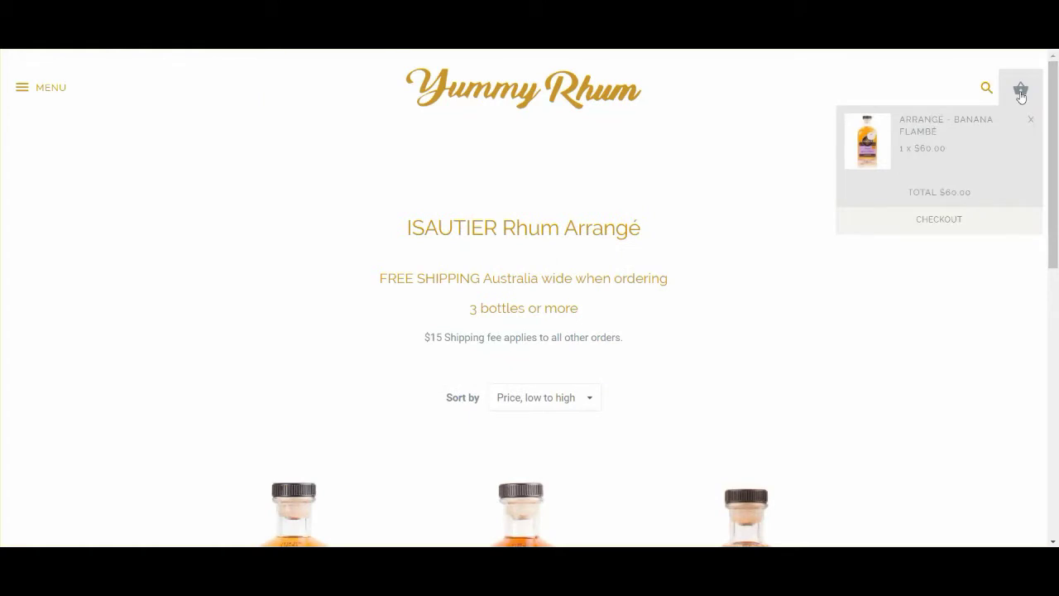
pyautogui.click(938, 224)
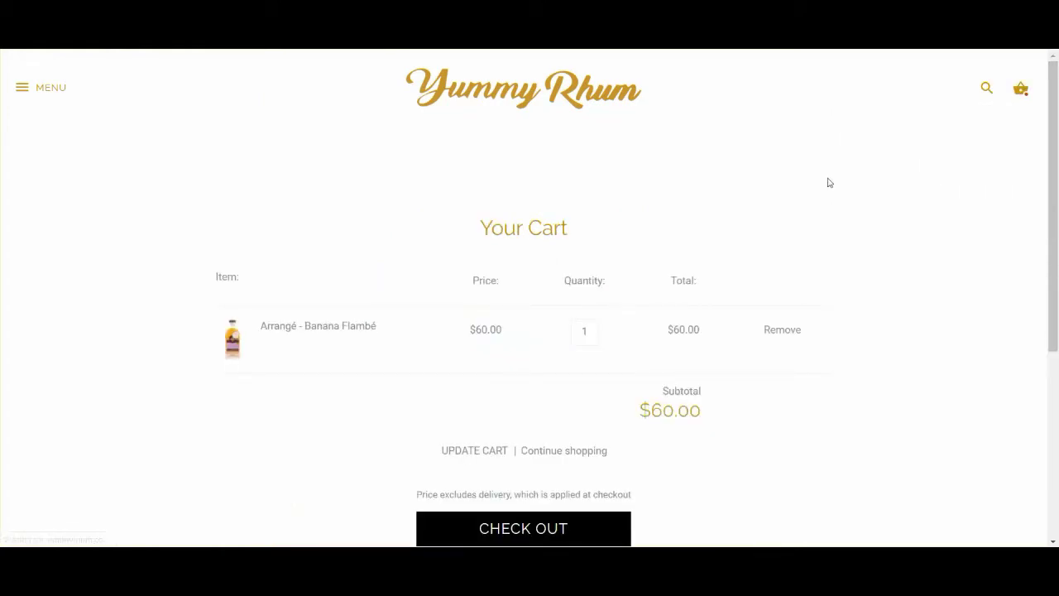
pyautogui.click(889, 35)
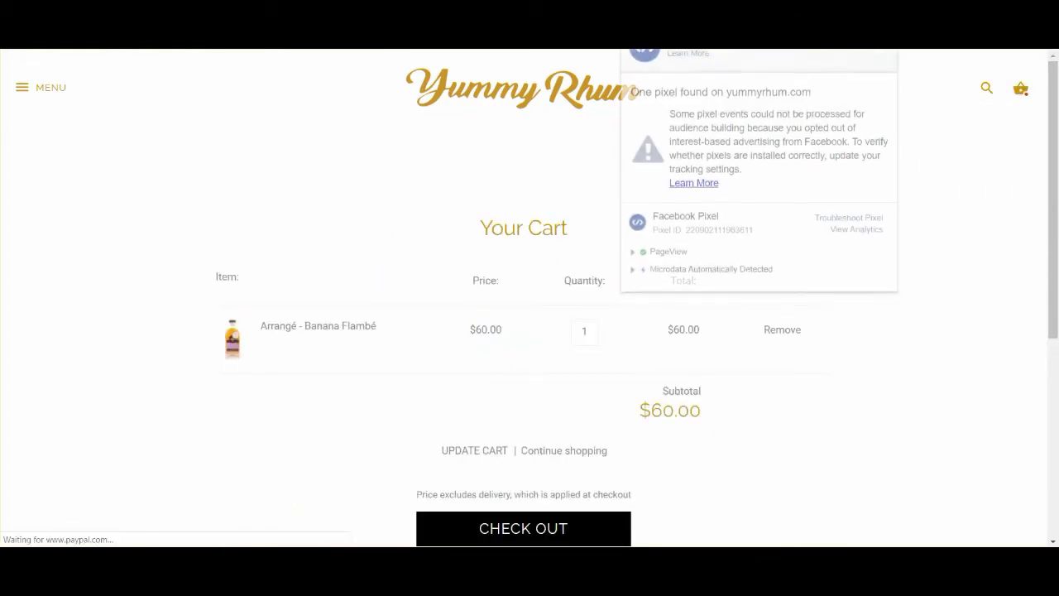
pyautogui.click(836, 393)
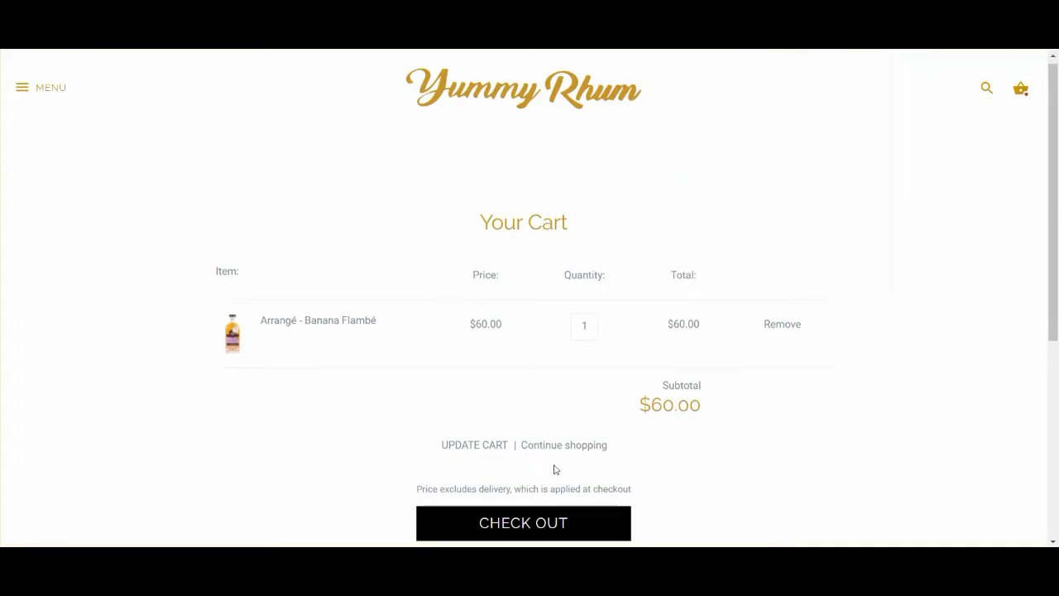
# - Proceed to checkout and inspect the parameters sent with the pixel's InitiateCheckout event
pyautogui.scroll(-2, 550, 431)
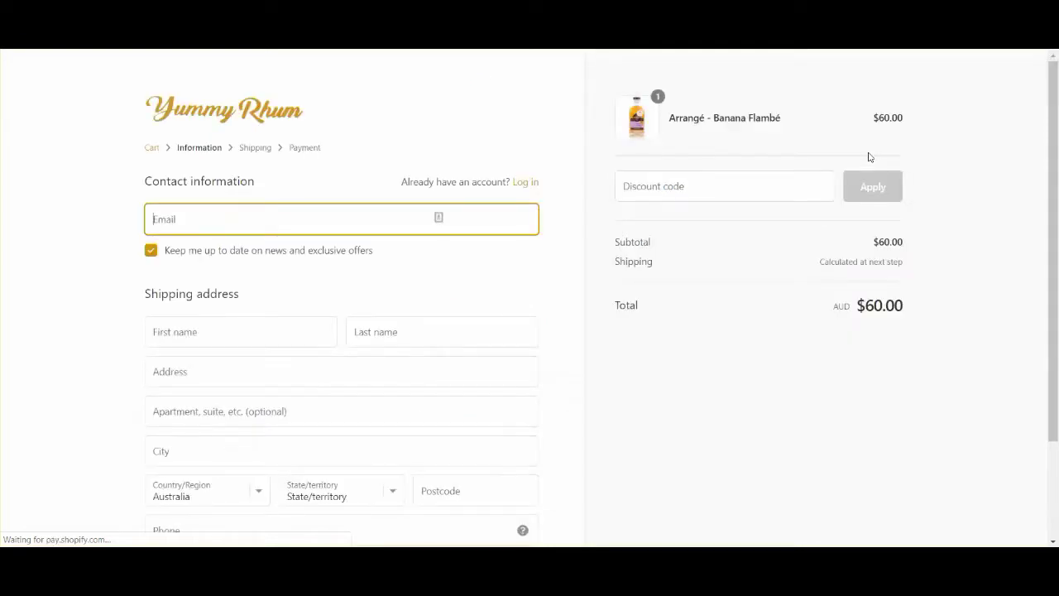
pyautogui.click(886, 37)
pyautogui.click(631, 271)
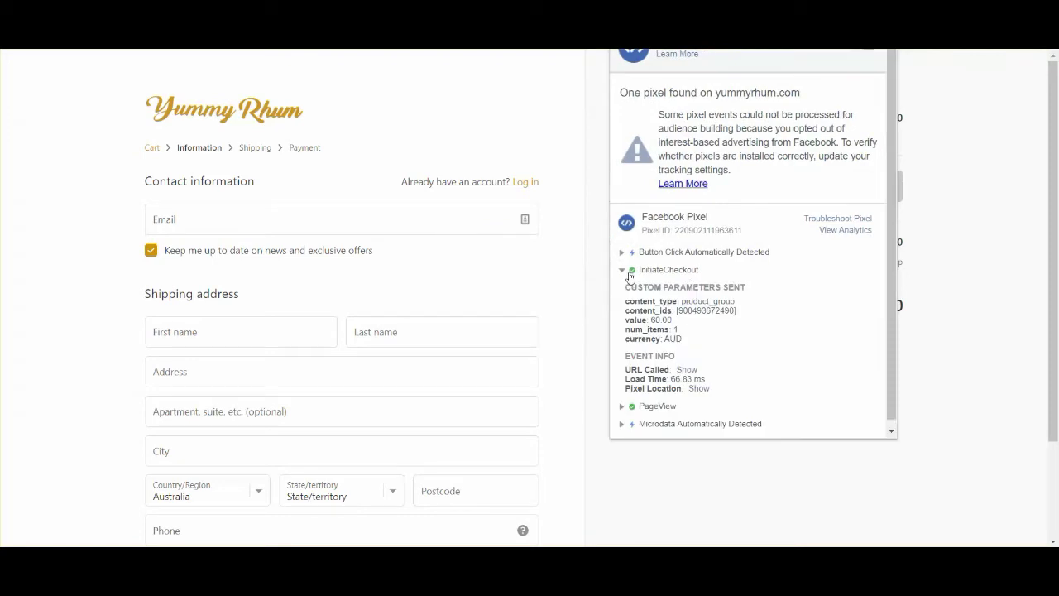
pyautogui.click(971, 409)
pyautogui.scroll(-3, 296, 347)
pyautogui.scroll(3, 287, 400)
pyautogui.scroll(-1, 751, 309)
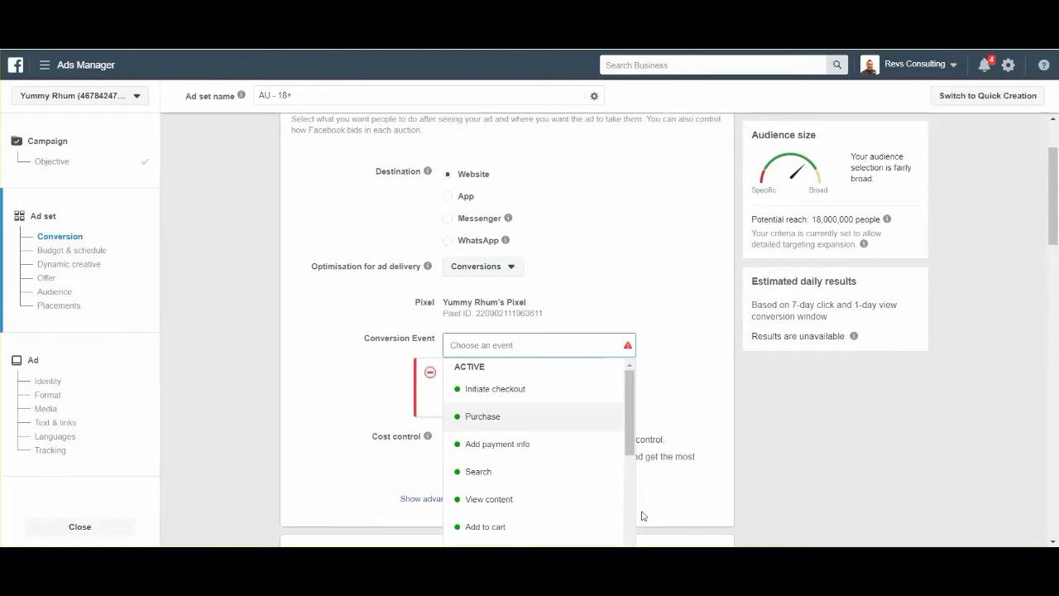
# - In Ads Manager, compare the active pixel events and choose Purchase as the ad set's conversion event
pyautogui.moveTo(521, 424)
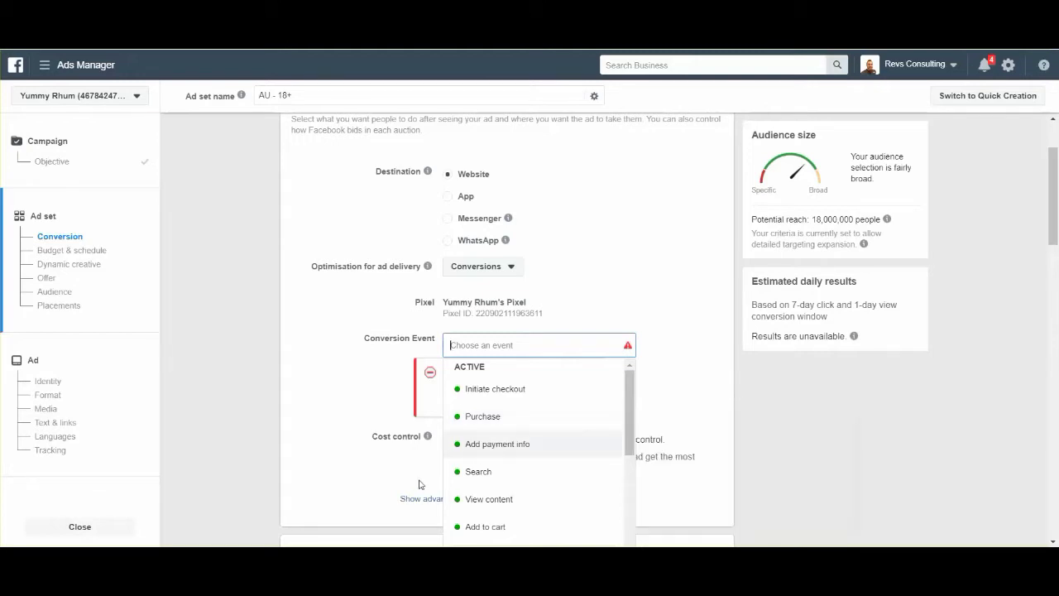
pyautogui.moveTo(585, 398)
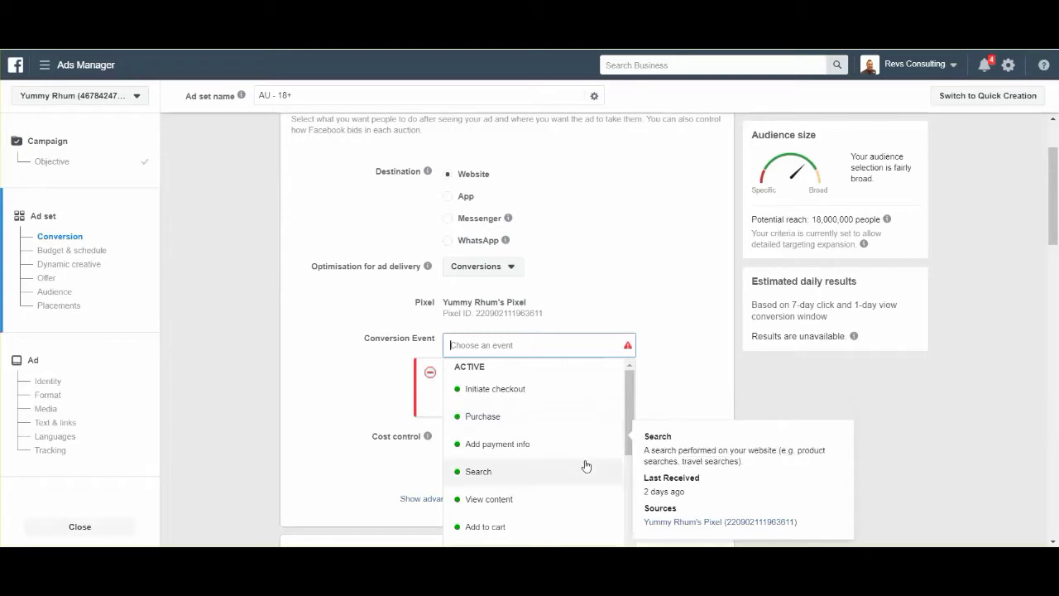
pyautogui.click(331, 362)
pyautogui.click(616, 346)
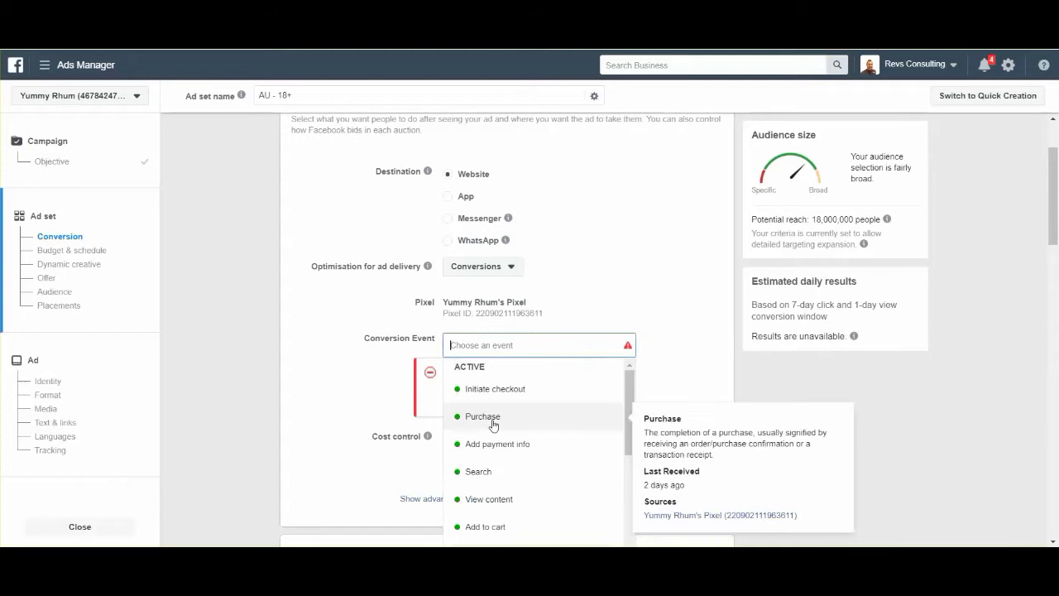
pyautogui.click(534, 413)
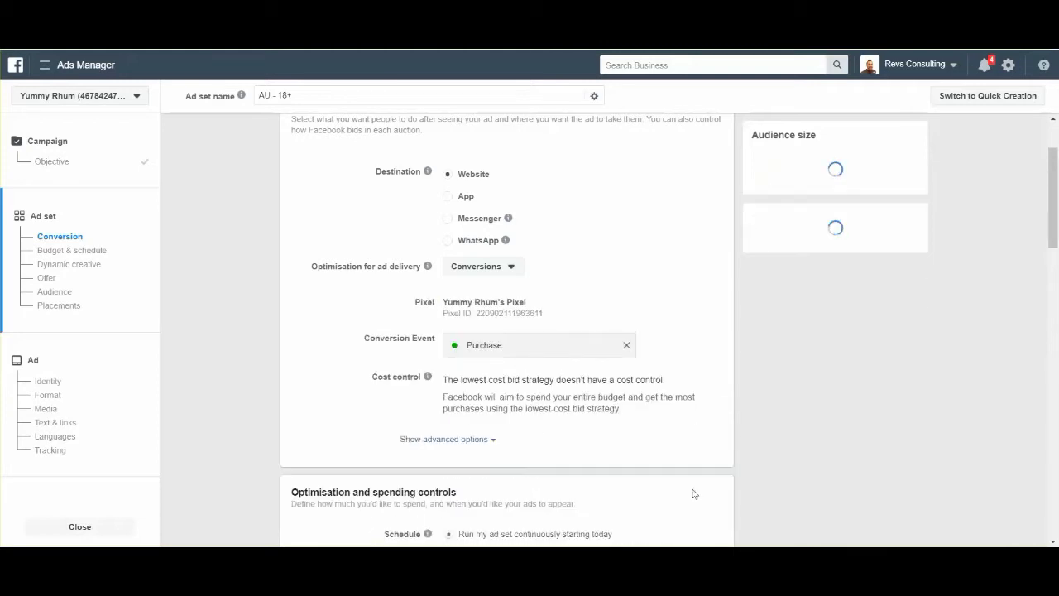
# - Review the ad set's spending controls and the Dynamic creative and Offer sections
pyautogui.scroll(-3, 655, 474)
pyautogui.scroll(-7, 655, 474)
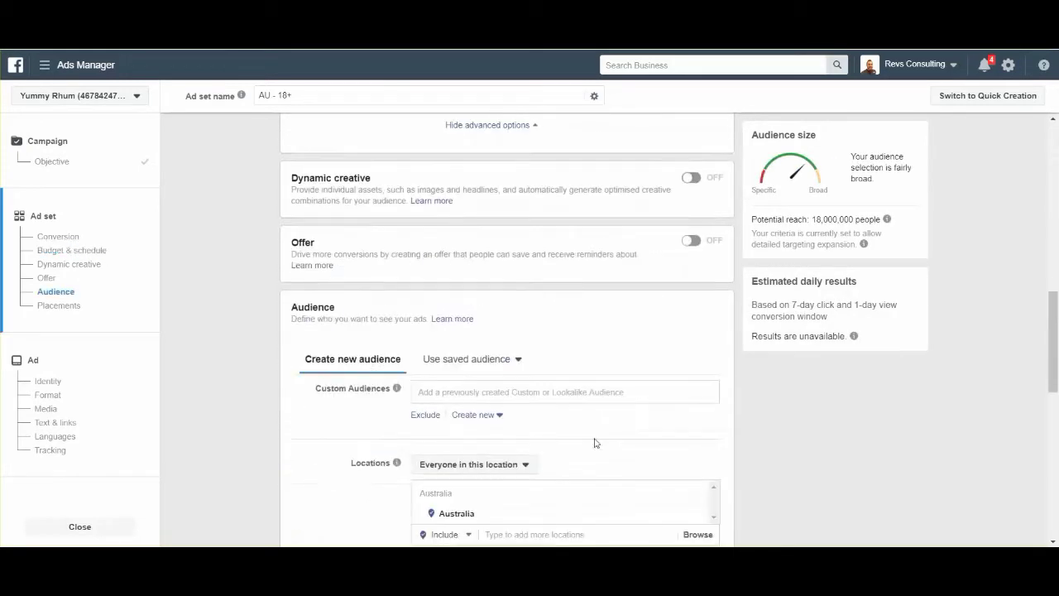
pyautogui.scroll(4, 383, 480)
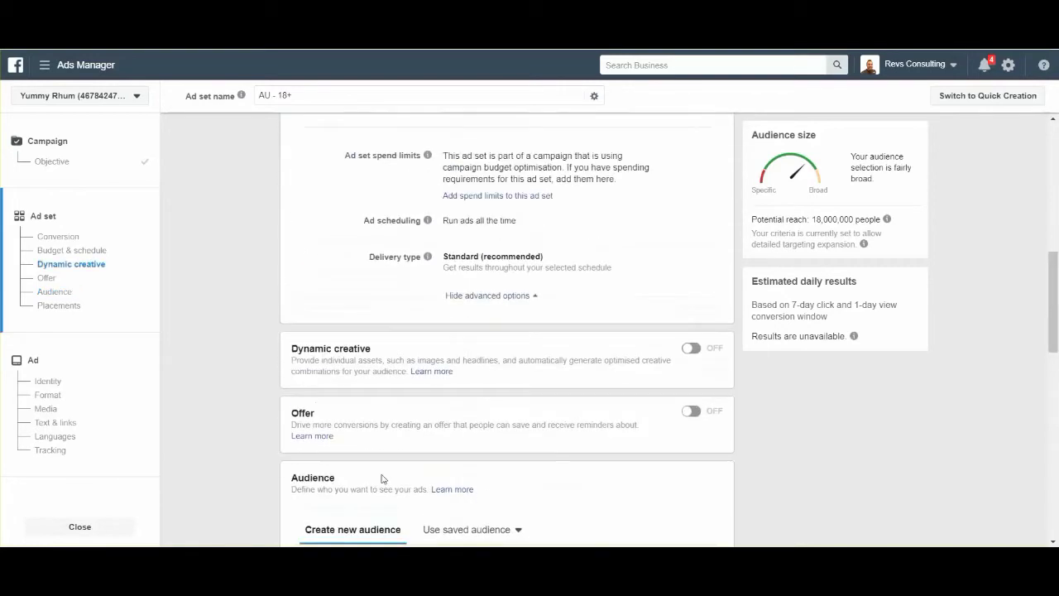
pyautogui.moveTo(370, 315); pyautogui.dragTo(283, 318)
pyautogui.click(422, 307)
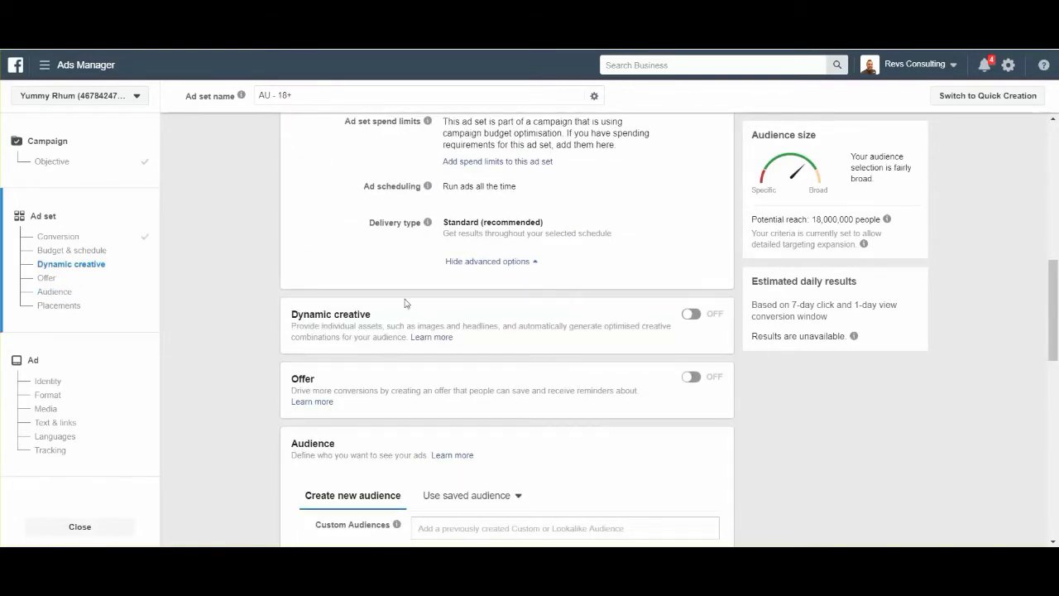
pyautogui.scroll(-1, 422, 311)
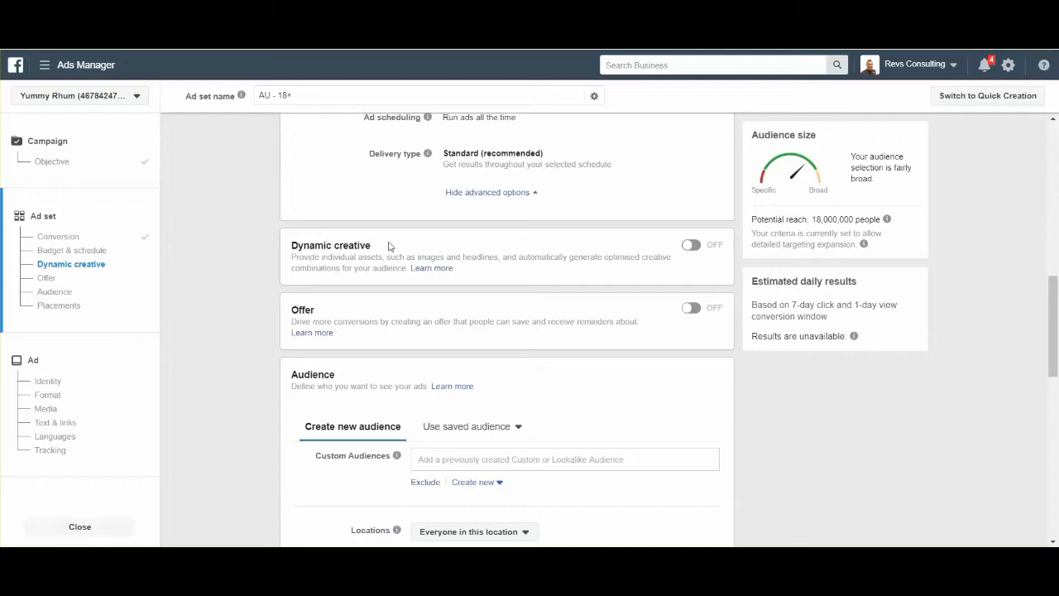
# - Examine the saved custom and lookalike audiences available for the ad set without adding any
pyautogui.scroll(-2, 389, 246)
pyautogui.click(451, 314)
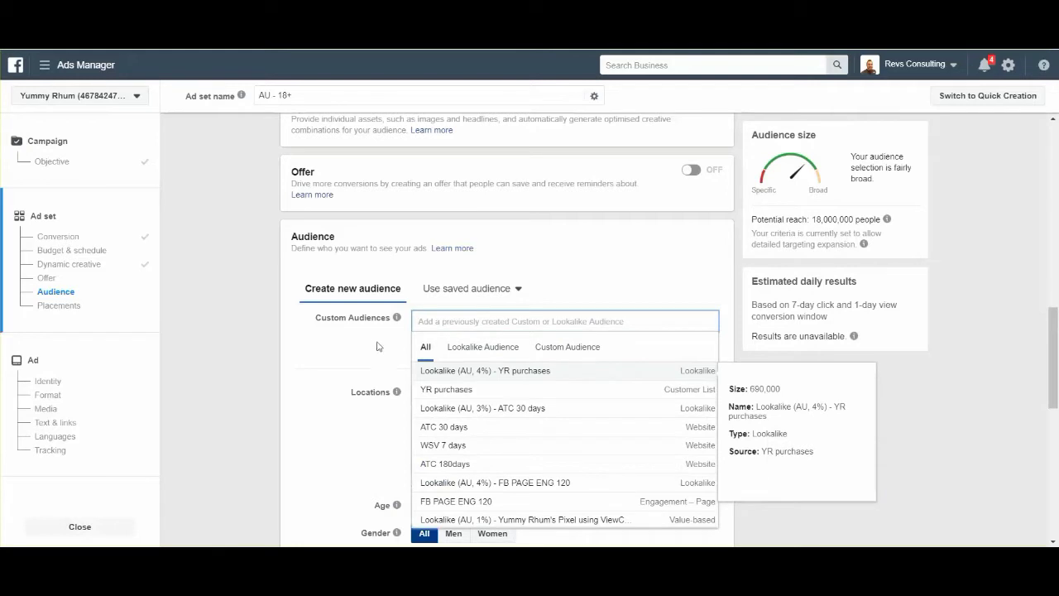
pyautogui.click(376, 346)
pyautogui.scroll(-2, 377, 346)
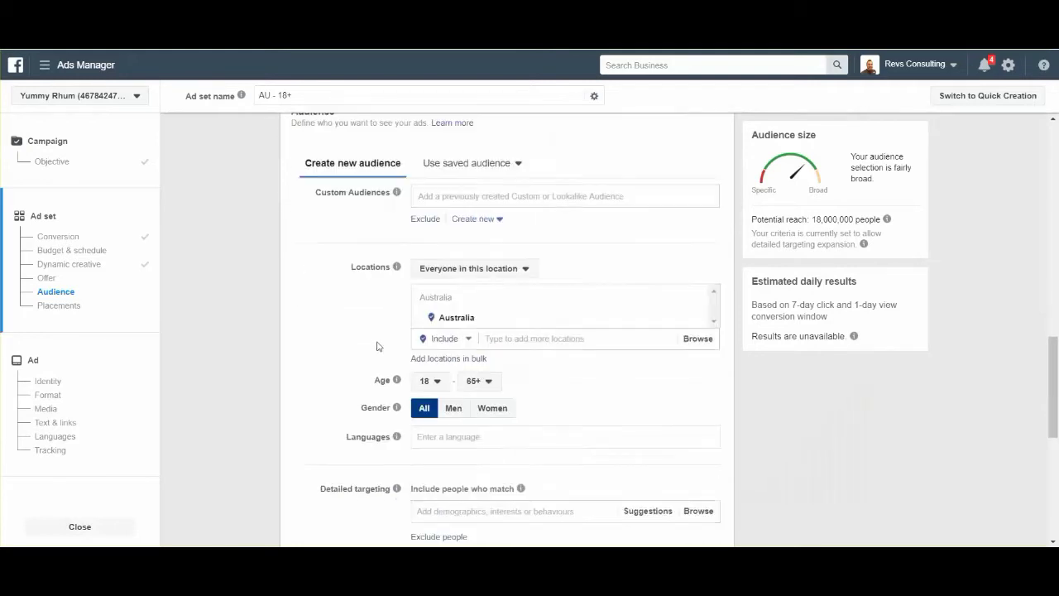
pyautogui.click(480, 183)
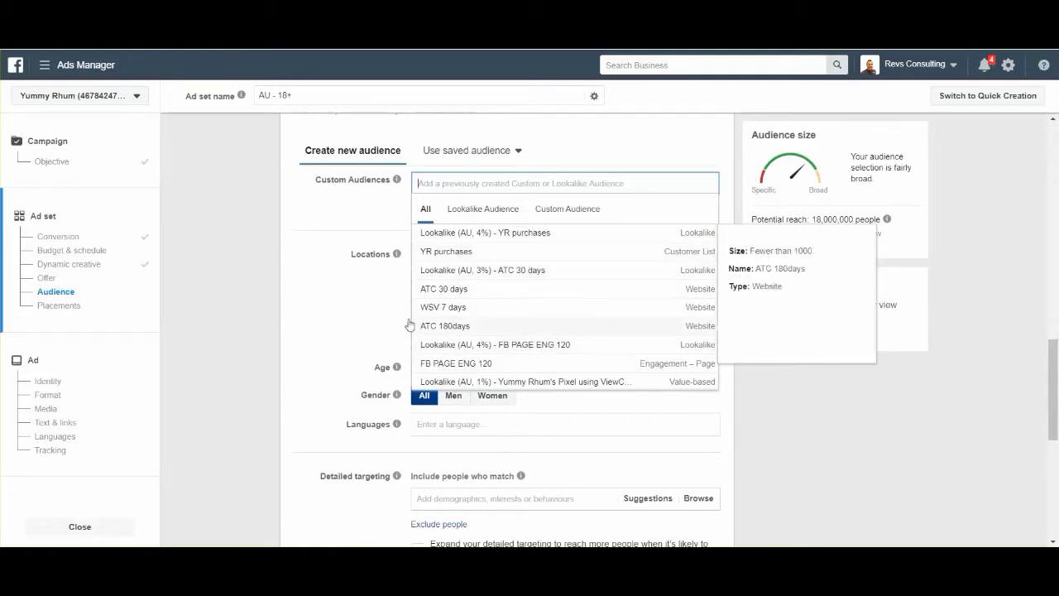
pyautogui.click(351, 302)
pyautogui.click(667, 183)
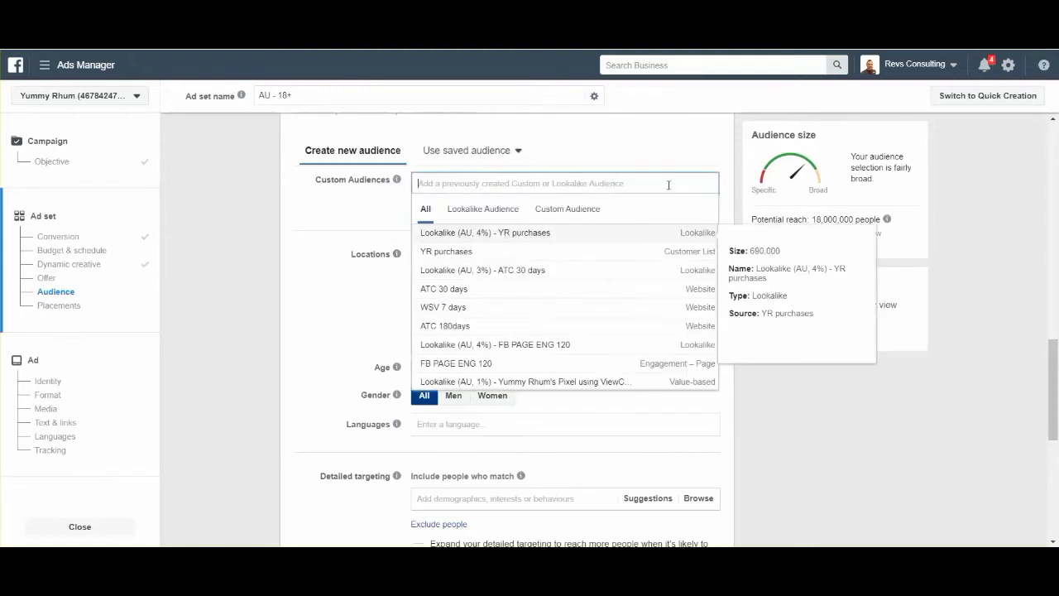
pyautogui.click(320, 329)
pyautogui.scroll(-2, 338, 346)
pyautogui.scroll(2, 338, 345)
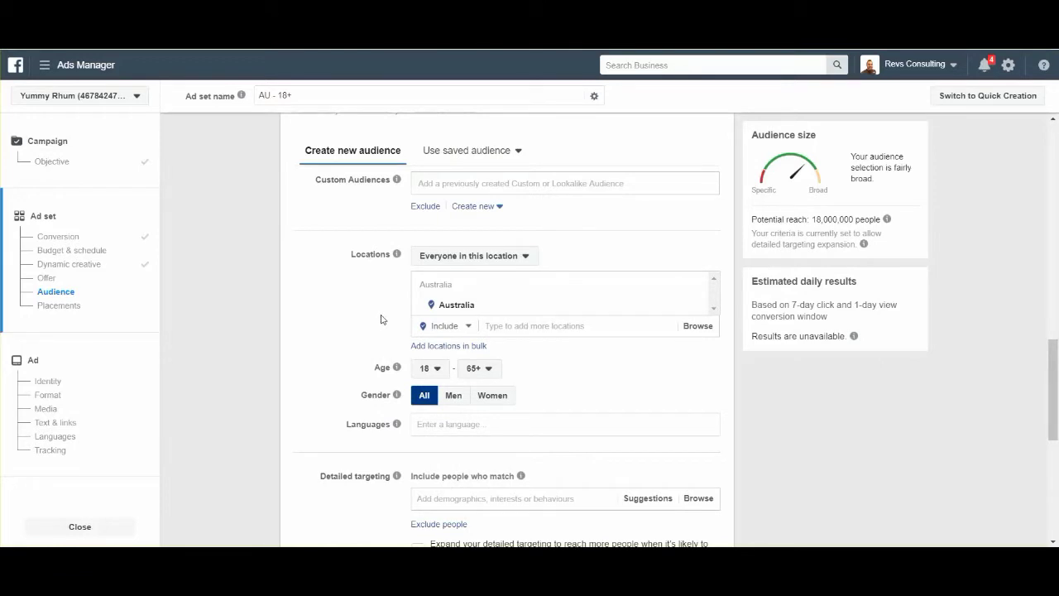
# - Change the audience location to Sydney, New South Wales, with a radius of 17 km
pyautogui.click(571, 326)
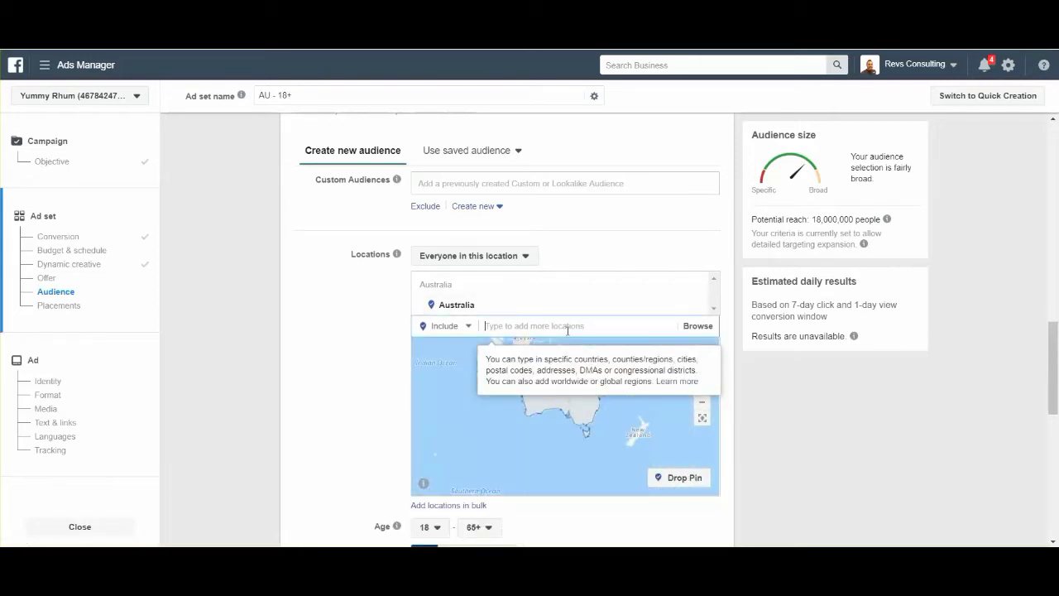
pyautogui.write('sydney')
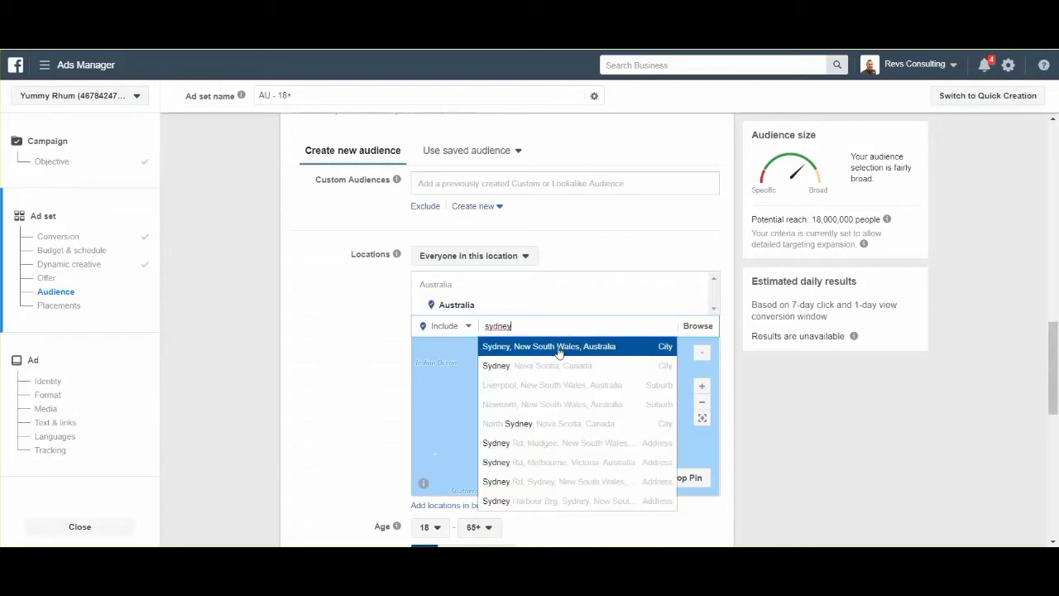
pyautogui.click(551, 347)
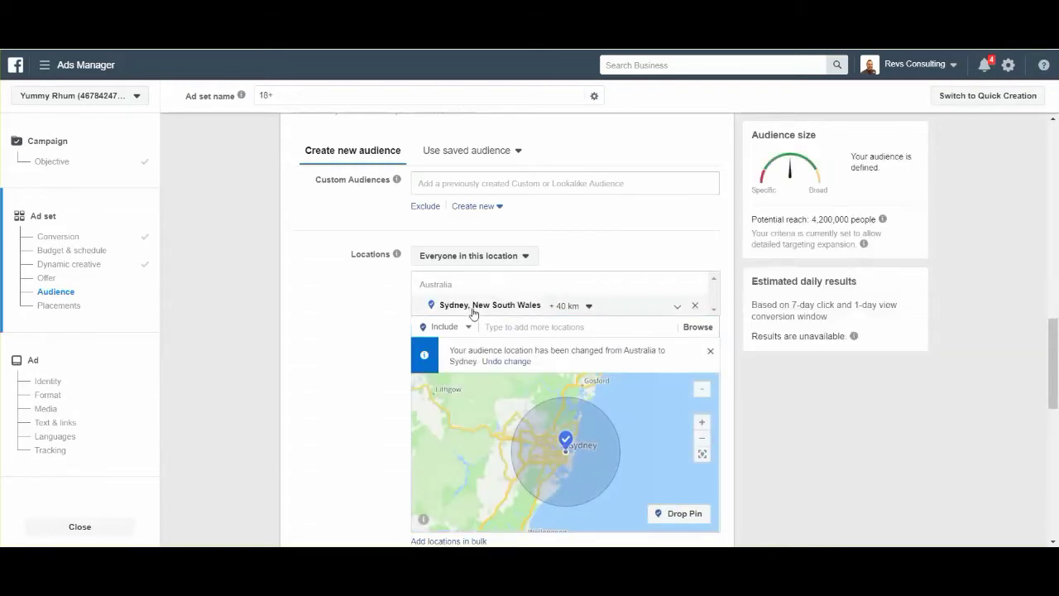
pyautogui.click(589, 307)
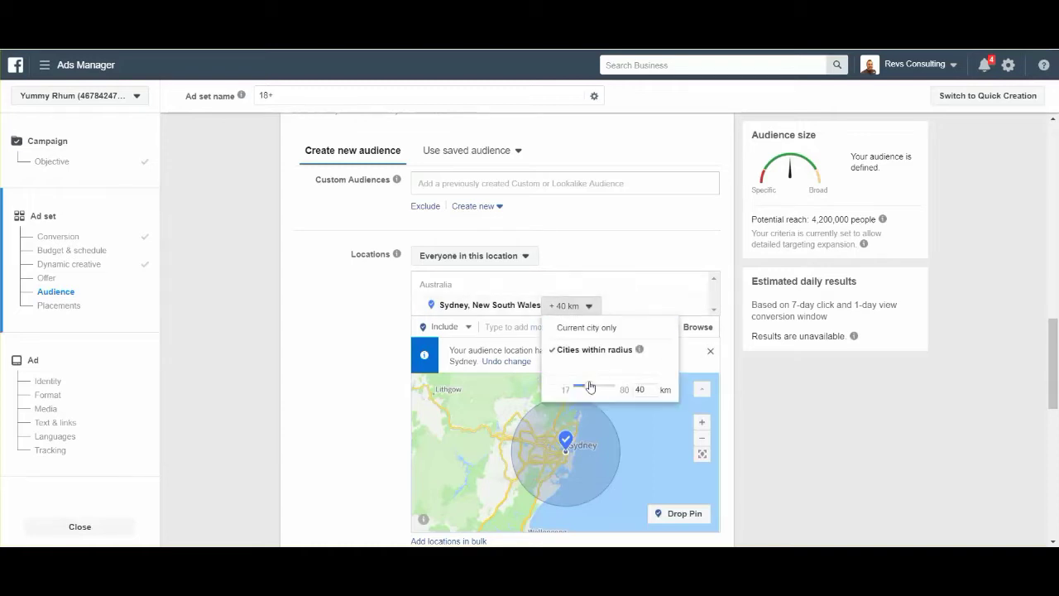
pyautogui.moveTo(588, 388); pyautogui.dragTo(575, 393)
pyautogui.click(495, 437)
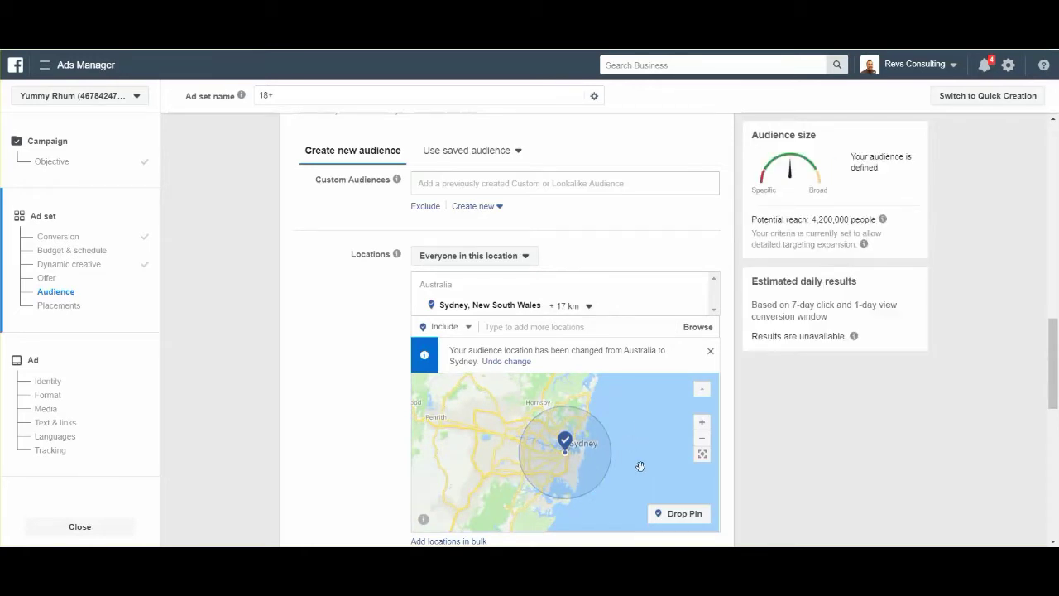
# - Drop a location pin on the map in Sydney's inner west and set its radius to 1 km
pyautogui.click(683, 514)
pyautogui.click(565, 451)
pyautogui.click(567, 307)
pyautogui.moveTo(539, 350); pyautogui.dragTo(389, 492)
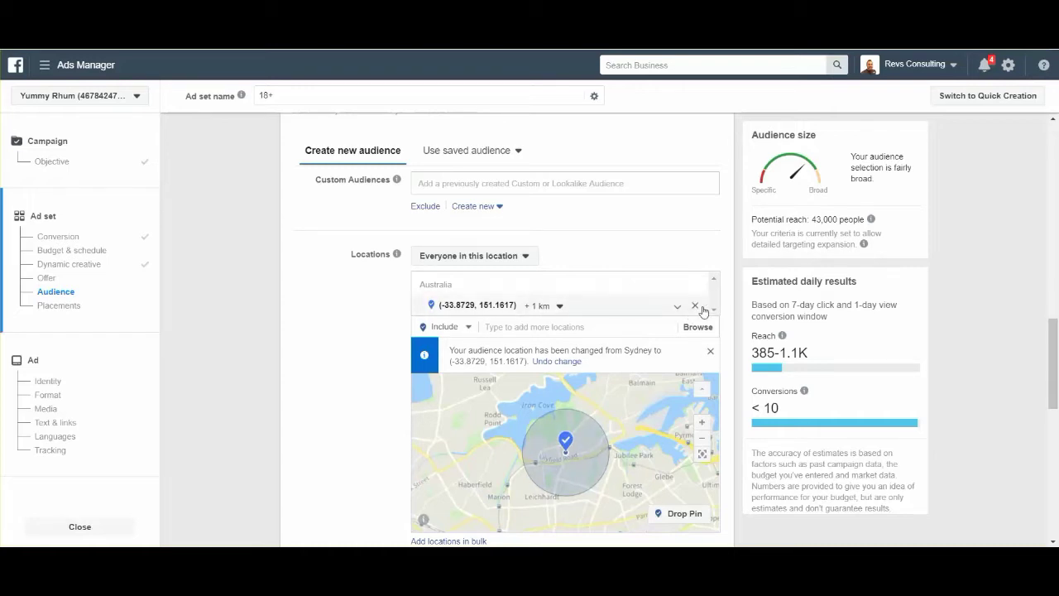
# - Remove the dropped pin location and set the audience location back to Australia
pyautogui.click(695, 307)
pyautogui.click(557, 346)
pyautogui.write('australia')
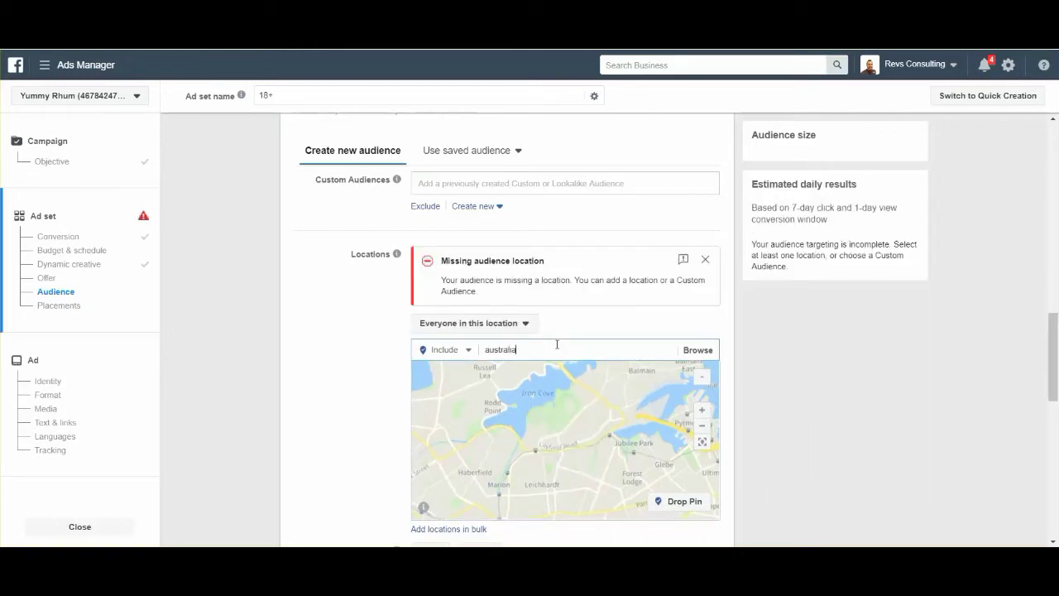
pyautogui.click(561, 372)
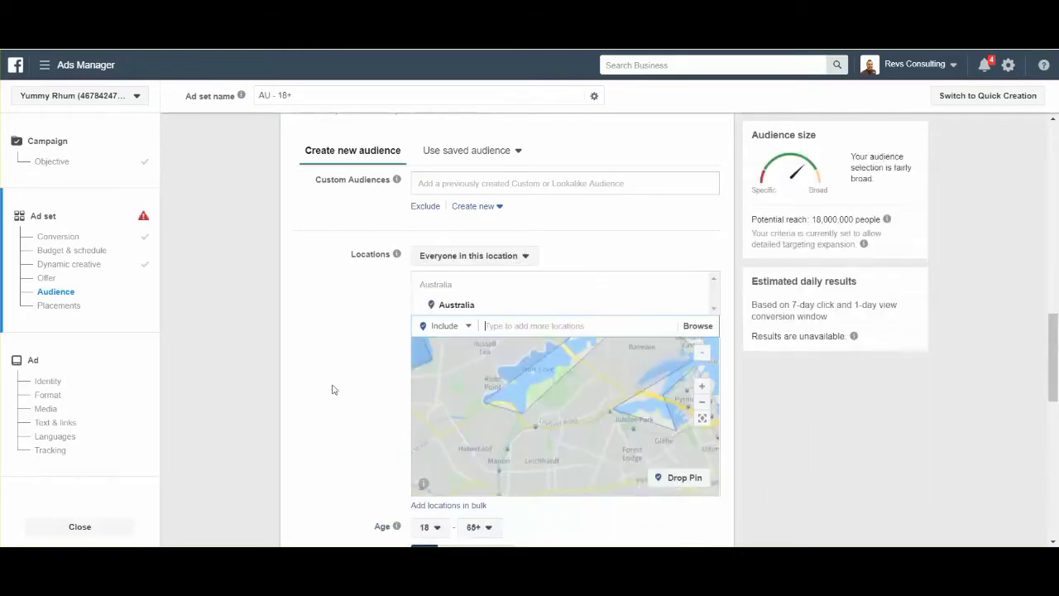
# - Restrict the audience's gender to Women
pyautogui.scroll(-2, 334, 383)
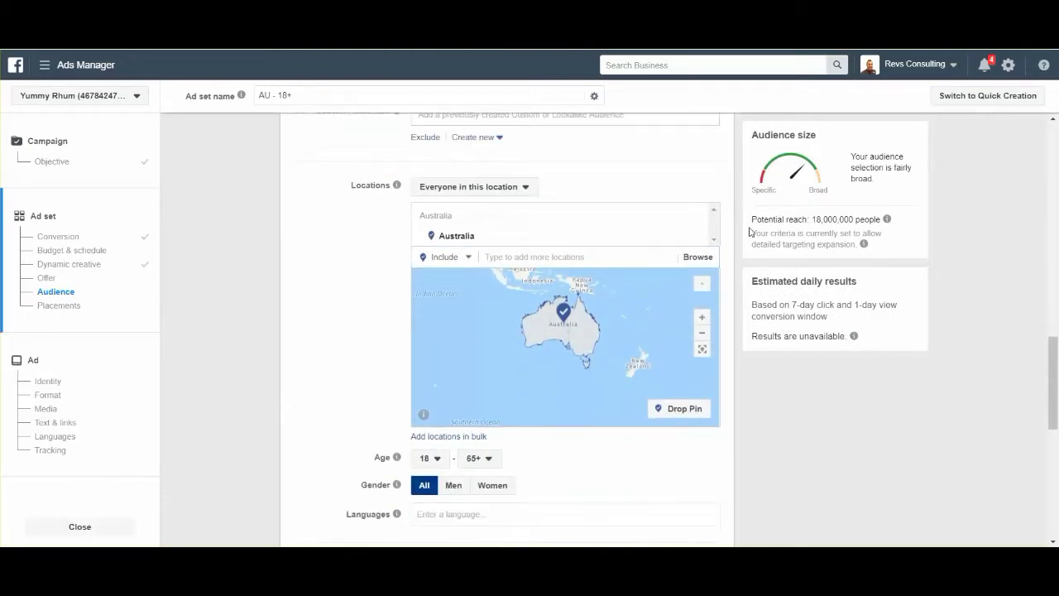
pyautogui.scroll(-3, 272, 347)
pyautogui.scroll(2, 327, 336)
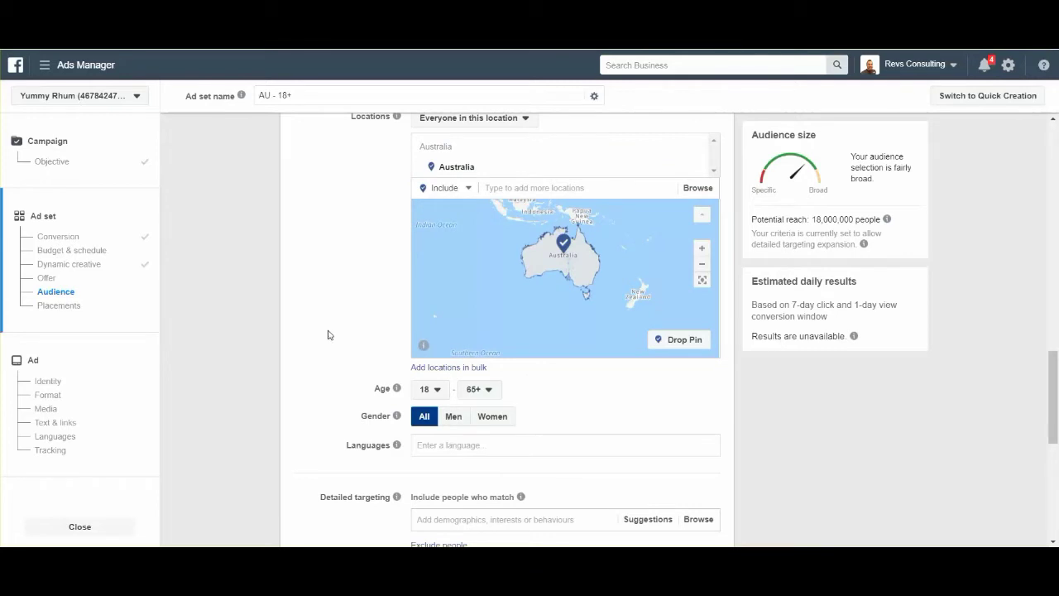
pyautogui.click(506, 418)
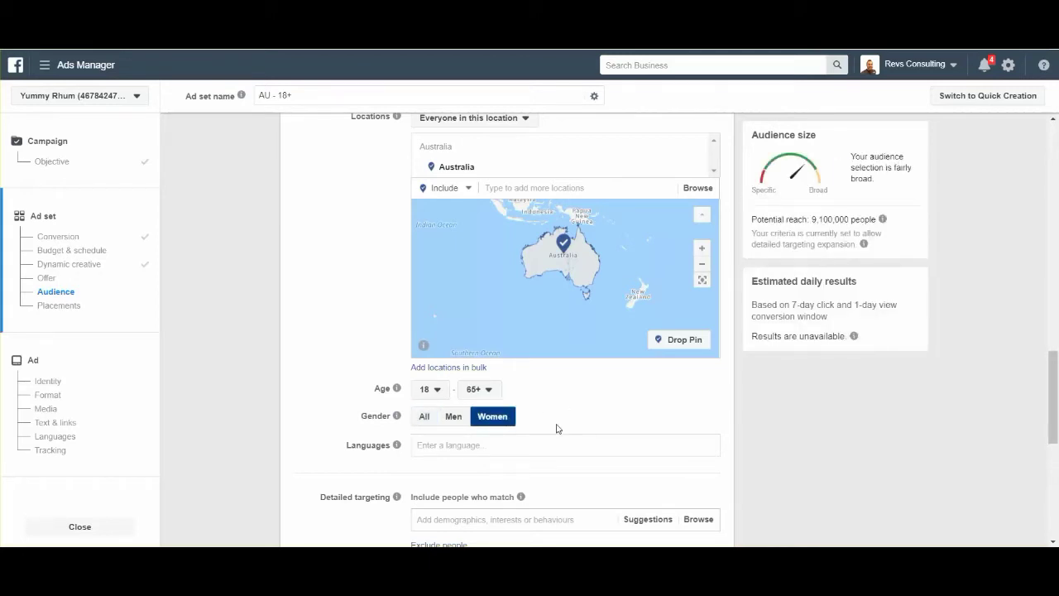
pyautogui.scroll(-1, 560, 439)
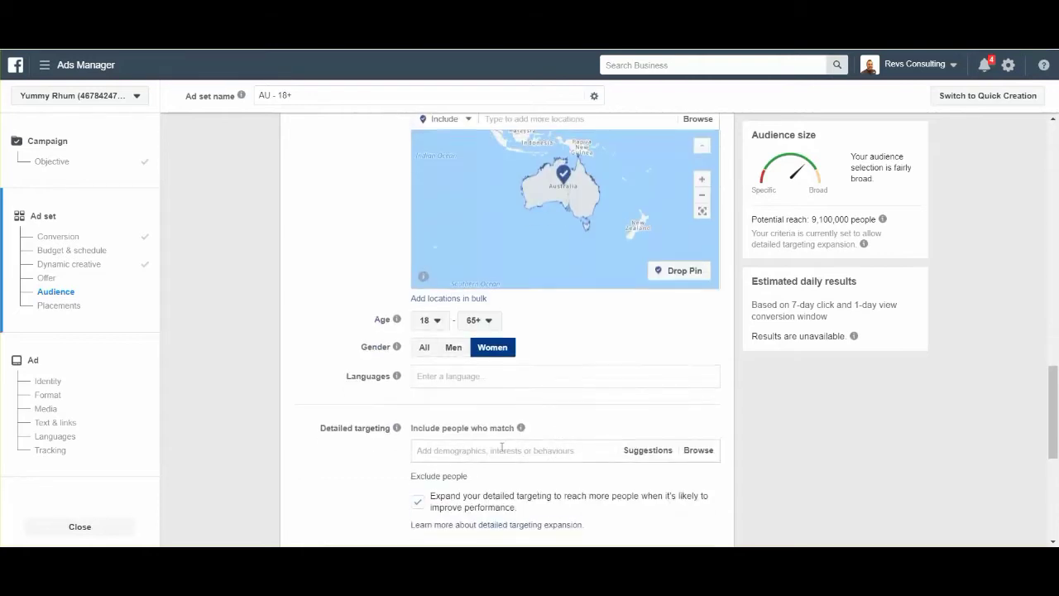
# - Add the interest Pregnancy to the audience's detailed targeting
pyautogui.click(470, 453)
pyautogui.scroll(6, 546, 279)
pyautogui.scroll(-2, 438, 378)
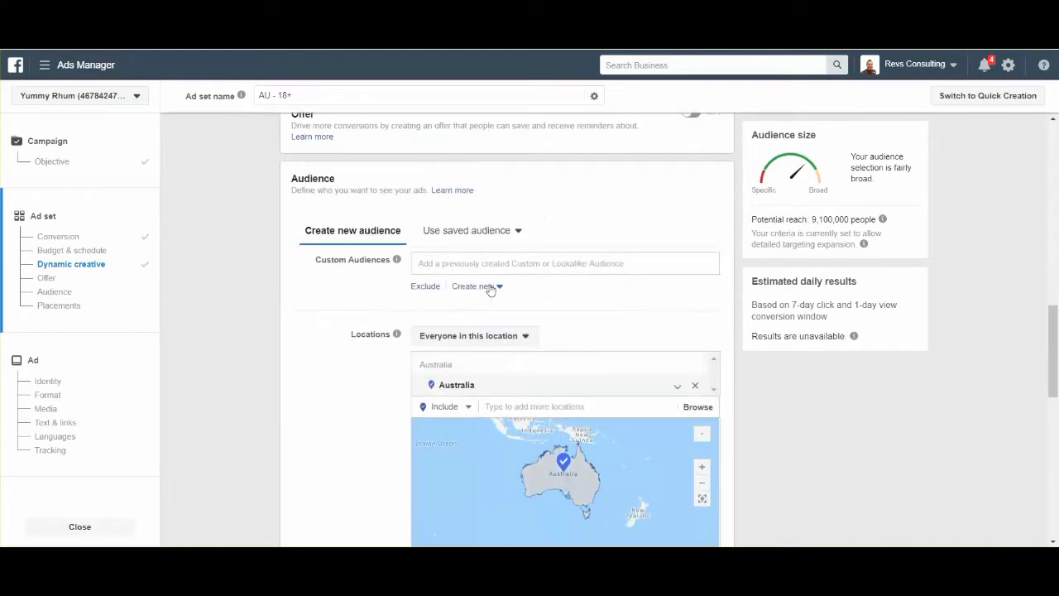
pyautogui.scroll(-6, 383, 442)
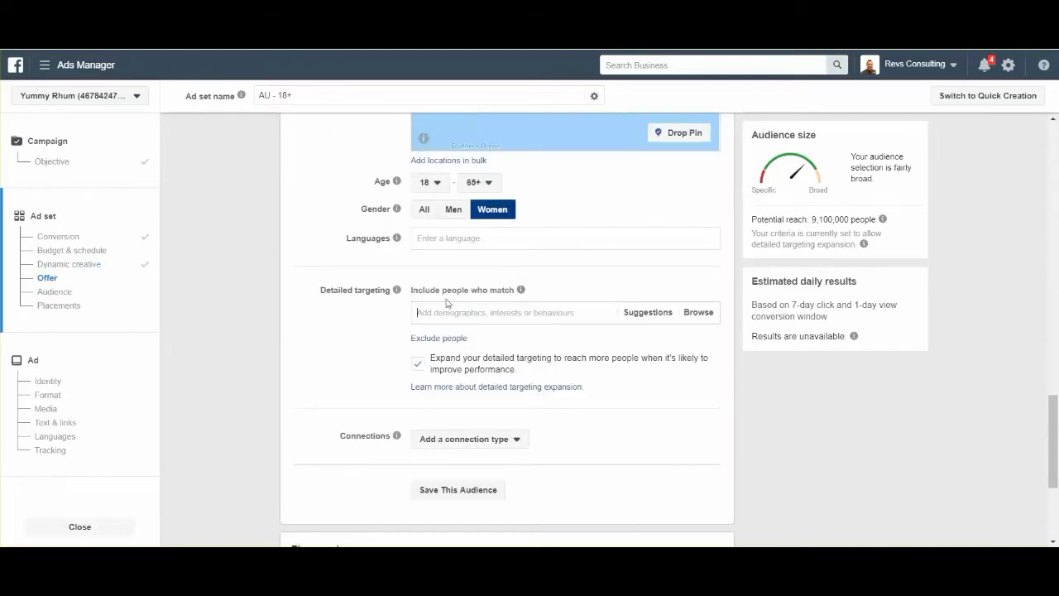
pyautogui.write('pregan')
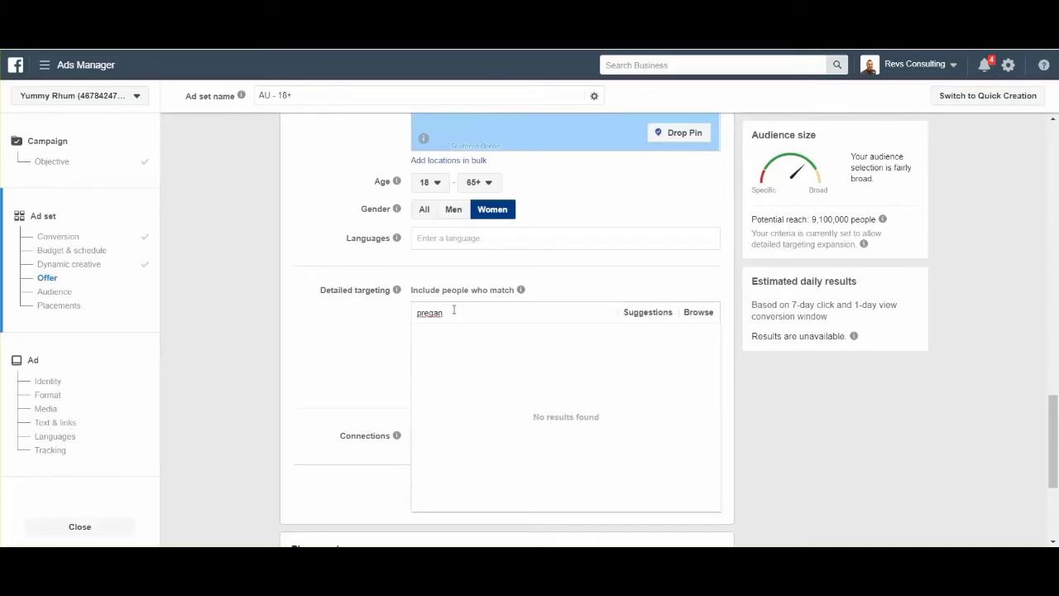
pyautogui.write('anc')
pyautogui.click(472, 338)
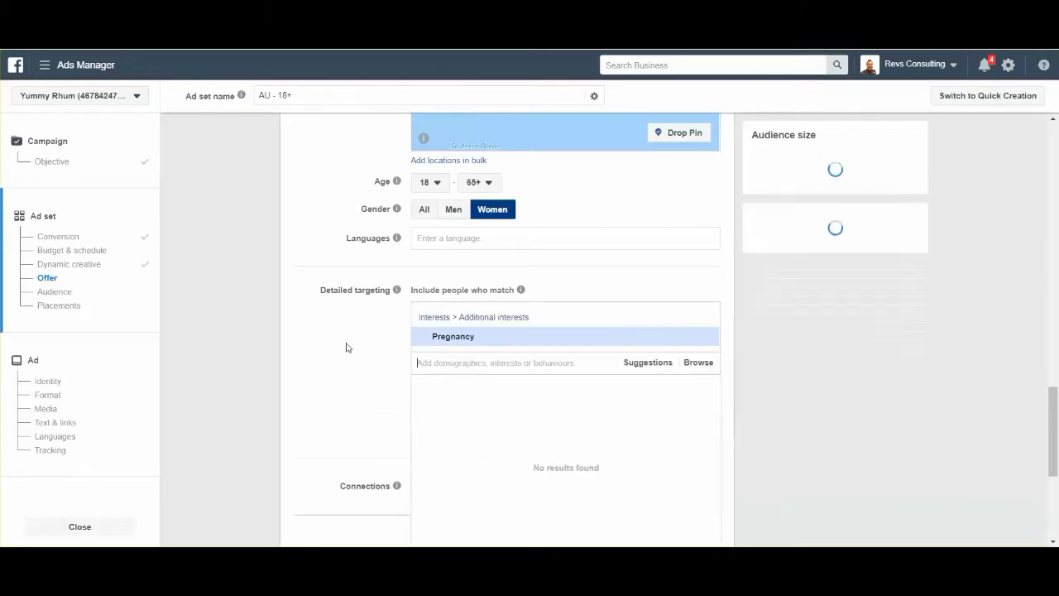
pyautogui.scroll(1, 345, 395)
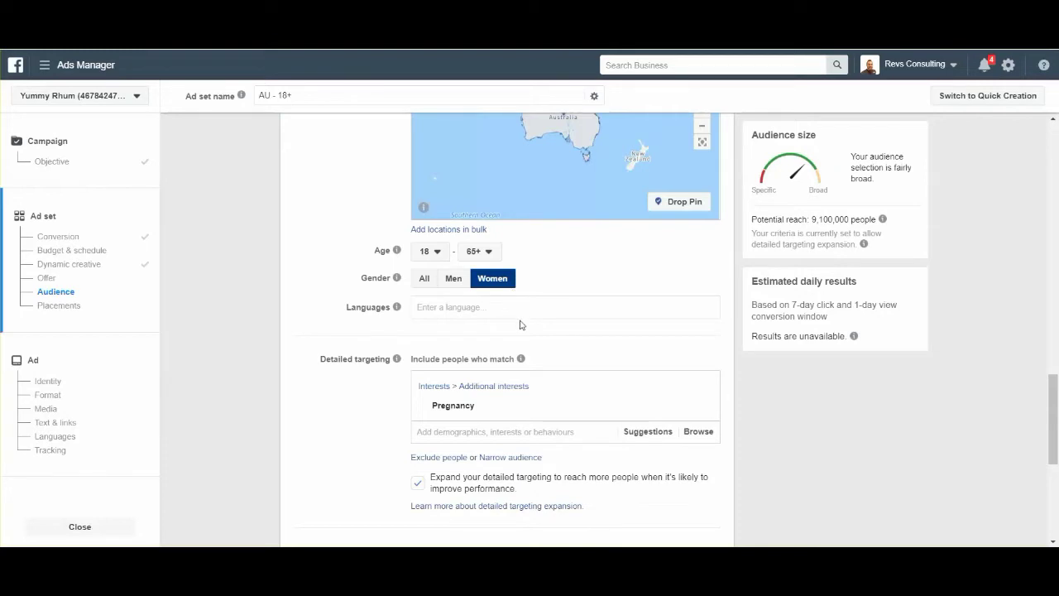
pyautogui.scroll(1, 544, 334)
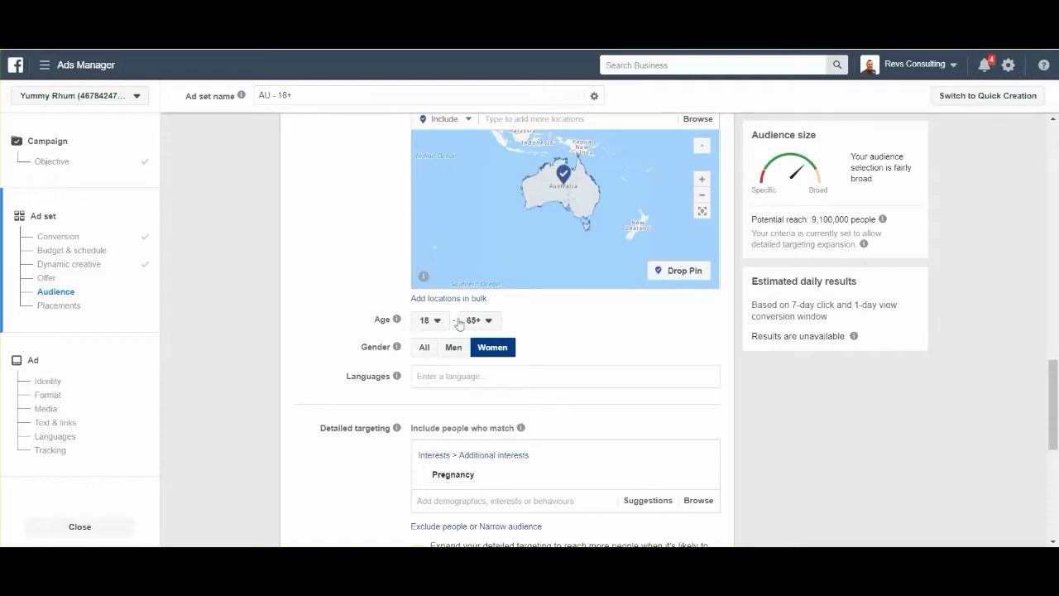
pyautogui.scroll(2, 343, 402)
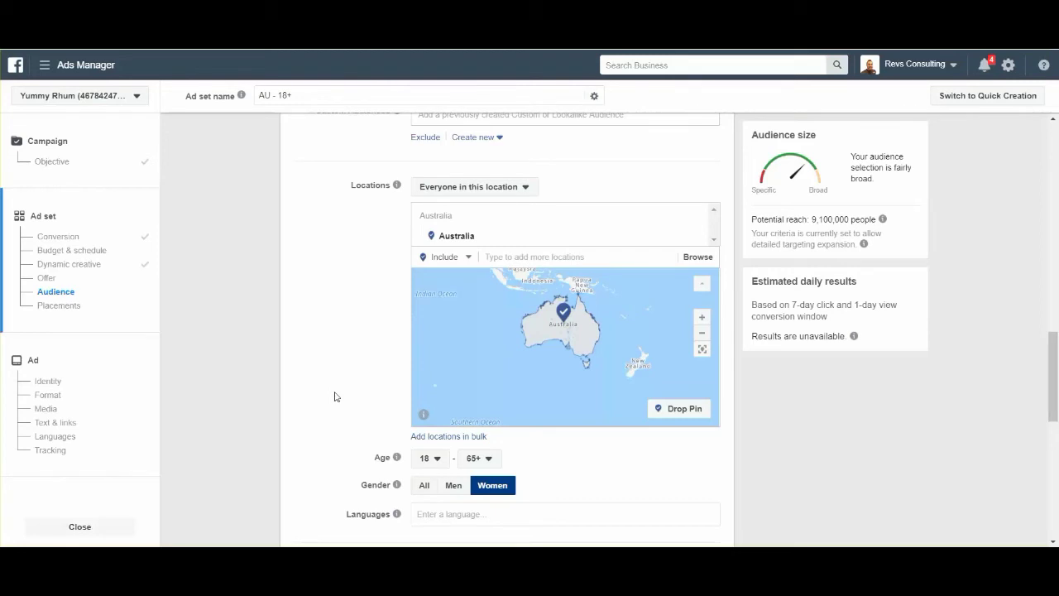
pyautogui.scroll(-2, 335, 398)
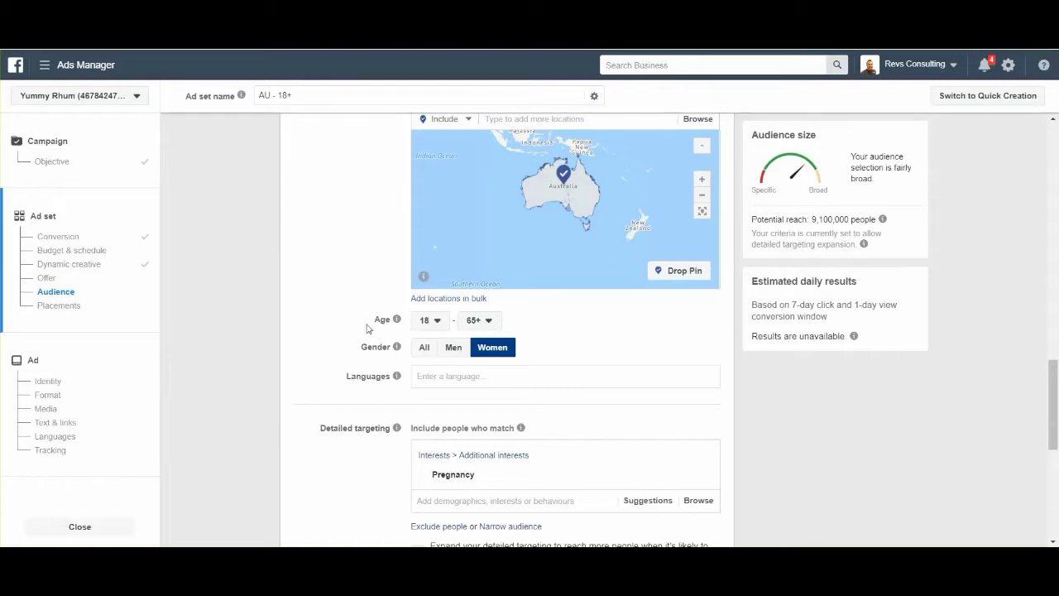
pyautogui.scroll(-2, 367, 329)
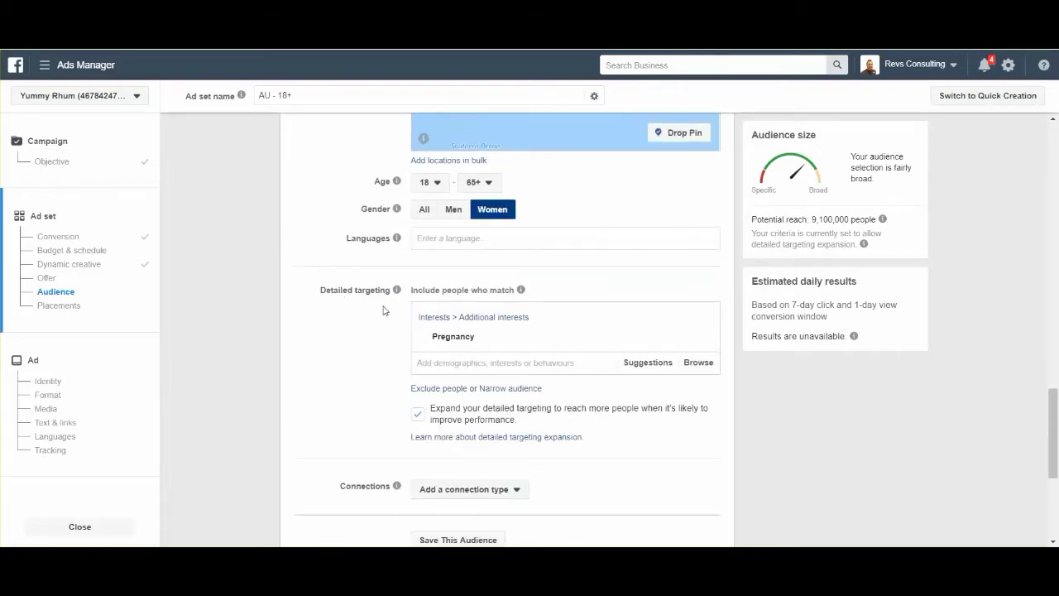
pyautogui.click(497, 363)
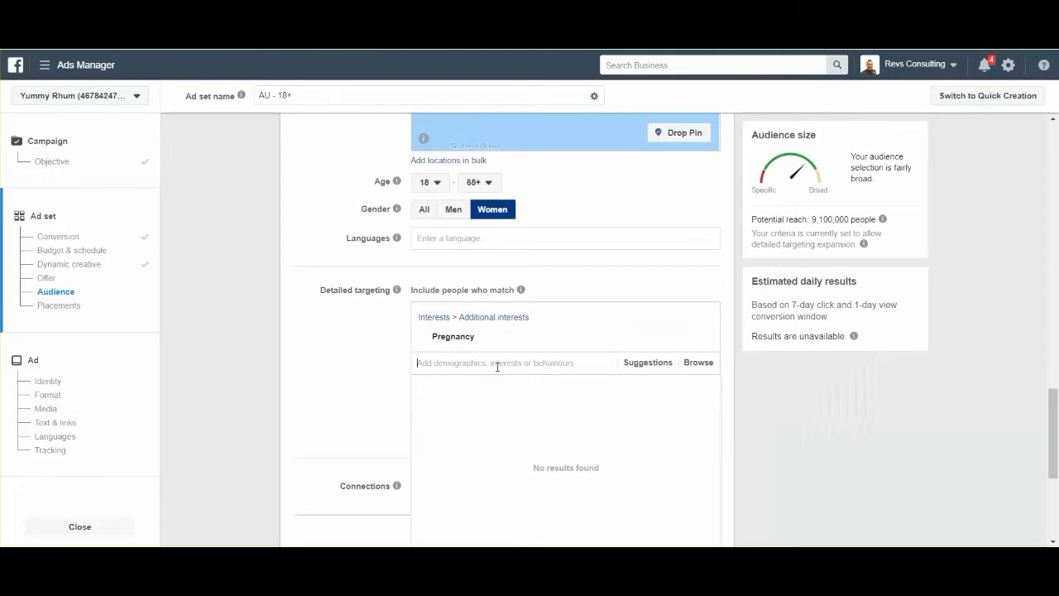
pyautogui.click(339, 380)
# - Remove the Pregnancy interest from the detailed targeting and turn off detailed targeting expansion
pyautogui.moveTo(476, 348)
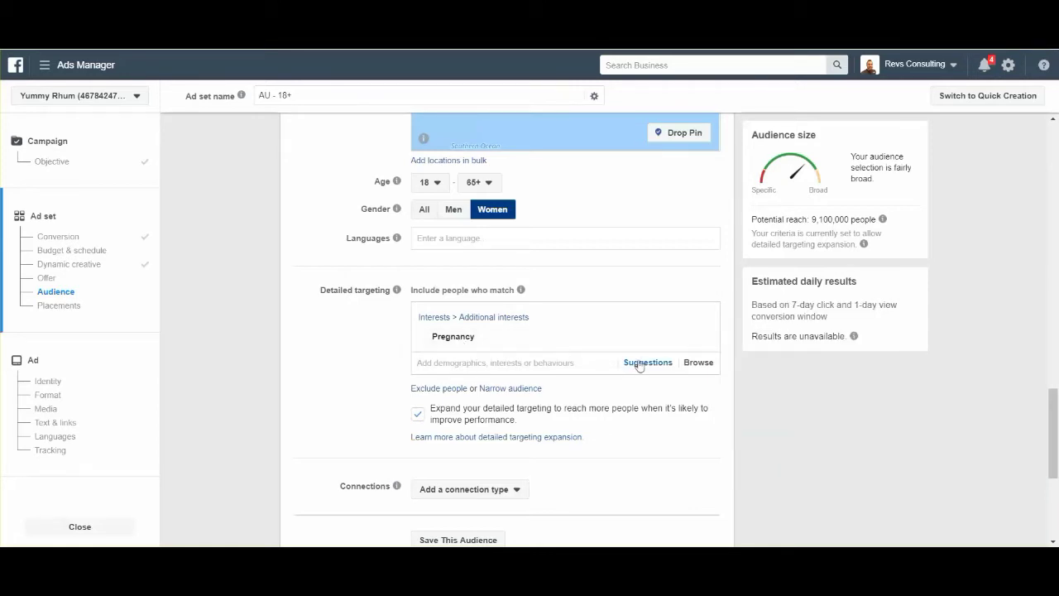
pyautogui.moveTo(703, 339)
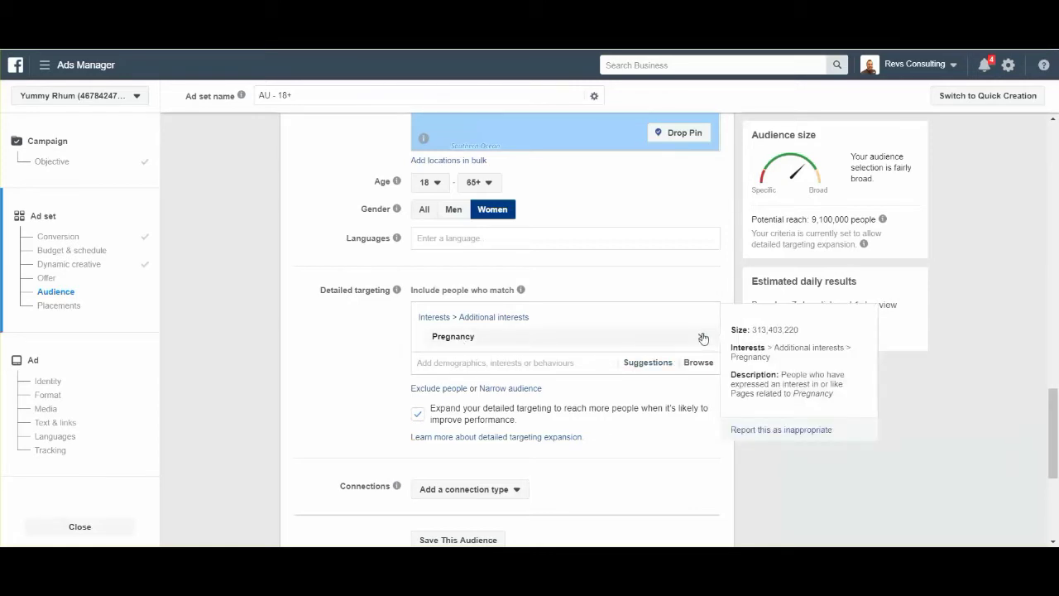
pyautogui.click(703, 338)
pyautogui.click(559, 314)
pyautogui.click(417, 364)
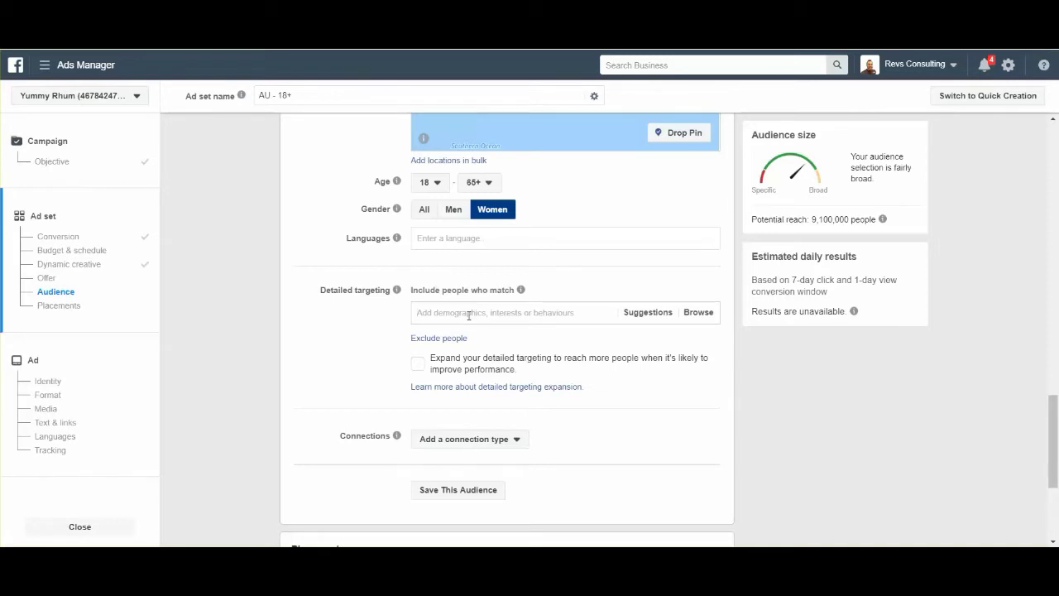
# - Include people interested in Business and Celebrity in the audience's detailed targeting
pyautogui.write('business')
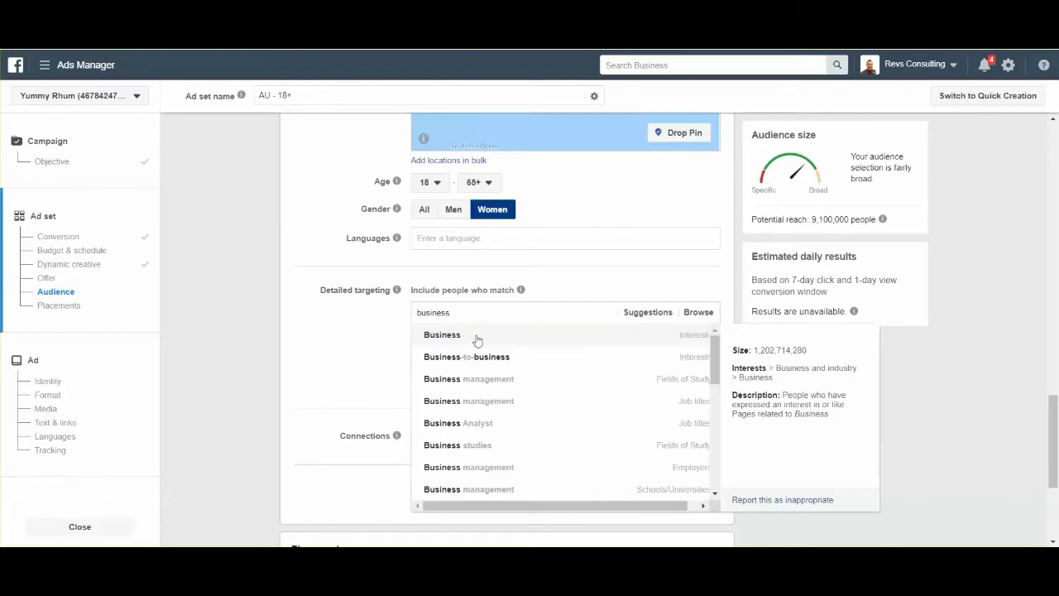
pyautogui.click(477, 340)
pyautogui.write('celebrity')
pyautogui.click(459, 389)
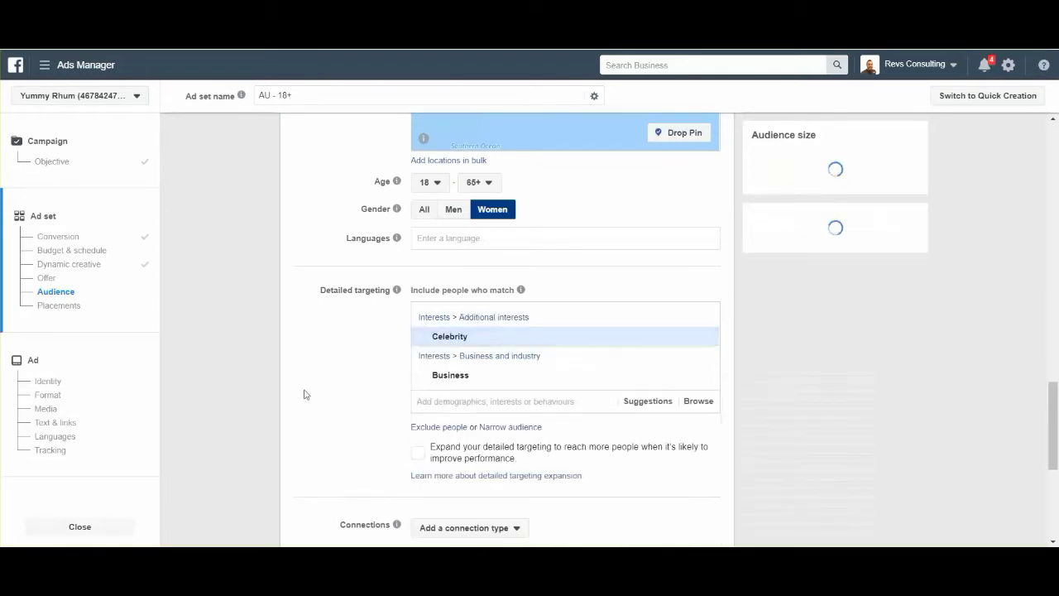
# - Remove the Celebrity interest from the detailed targeting
pyautogui.moveTo(453, 381)
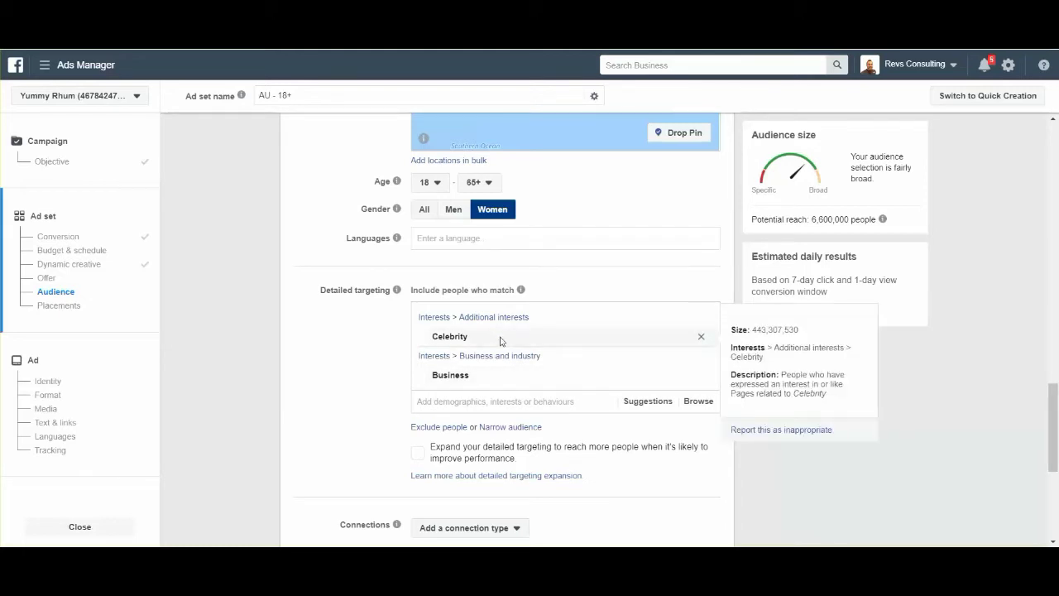
pyautogui.moveTo(500, 379)
pyautogui.click(700, 337)
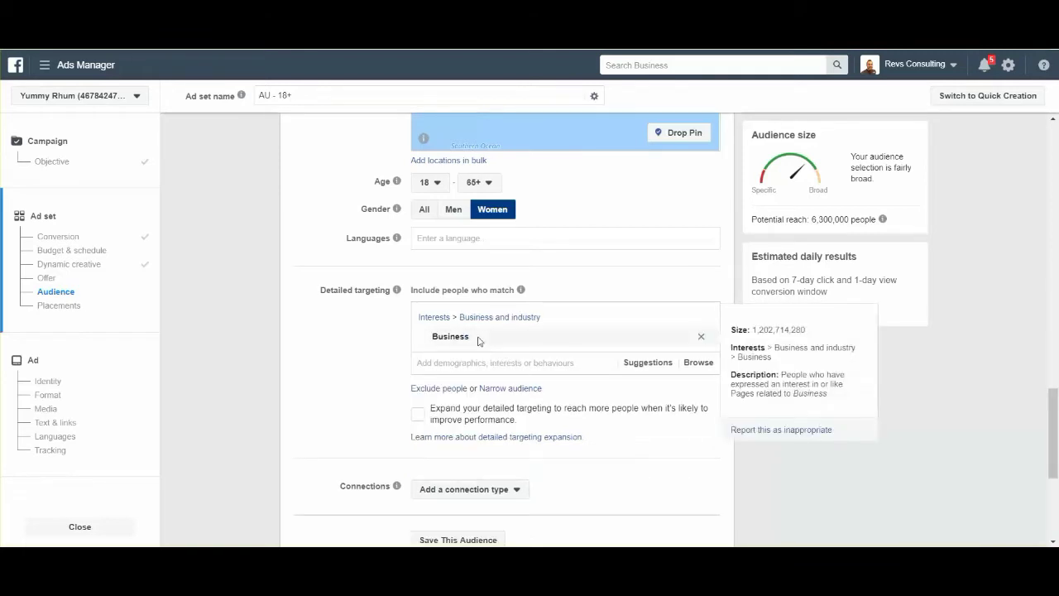
# - Add the interest Marketing to the detailed targeting alongside Business
pyautogui.click(480, 364)
pyautogui.write('marketi')
pyautogui.press('BackSpace')
pyautogui.press('BackSpace')
pyautogui.press('BackSpace')
pyautogui.press('BackSpace')
pyautogui.press('BackSpace')
pyautogui.press('BackSpace')
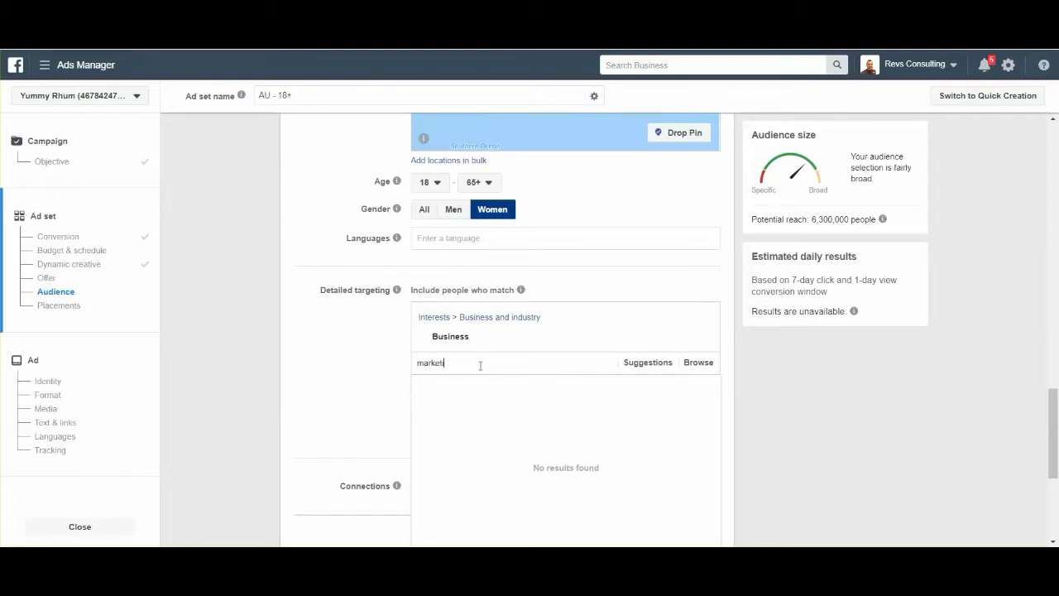
pyautogui.write('keting')
pyautogui.click(500, 387)
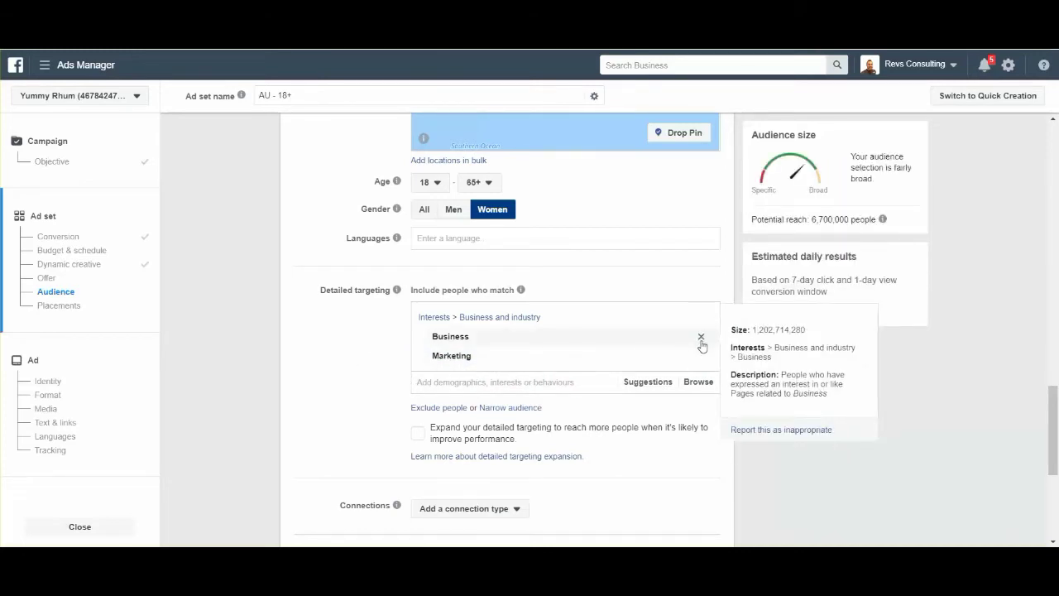
# - Clear the Business and Marketing interests from the detailed targeting
pyautogui.click(701, 337)
pyautogui.click(699, 337)
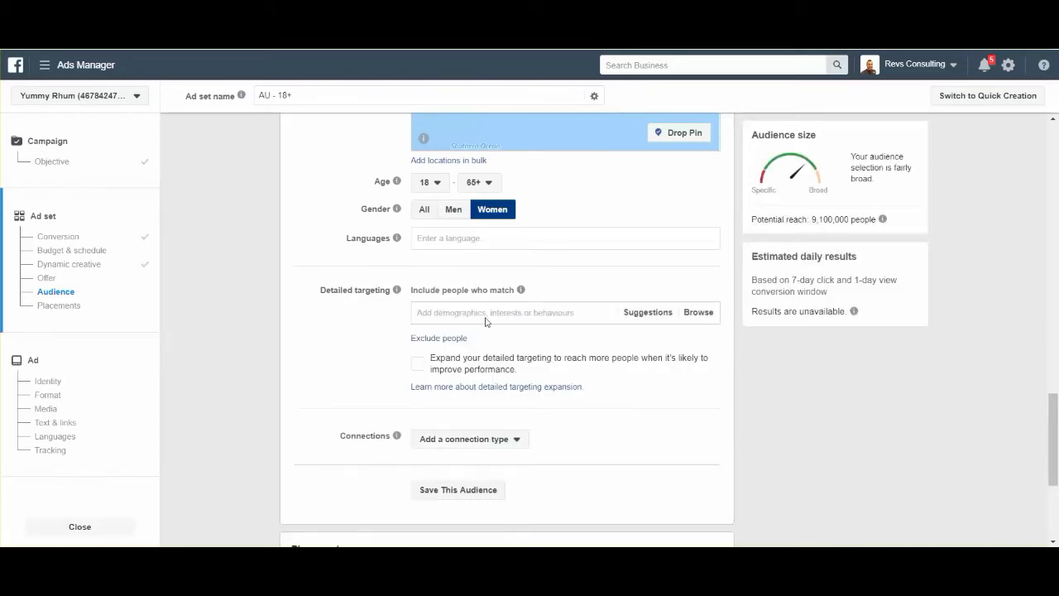
# - Switch the ad set to manually edited placements and review the available devices, platforms and placement types
pyautogui.scroll(-5, 349, 331)
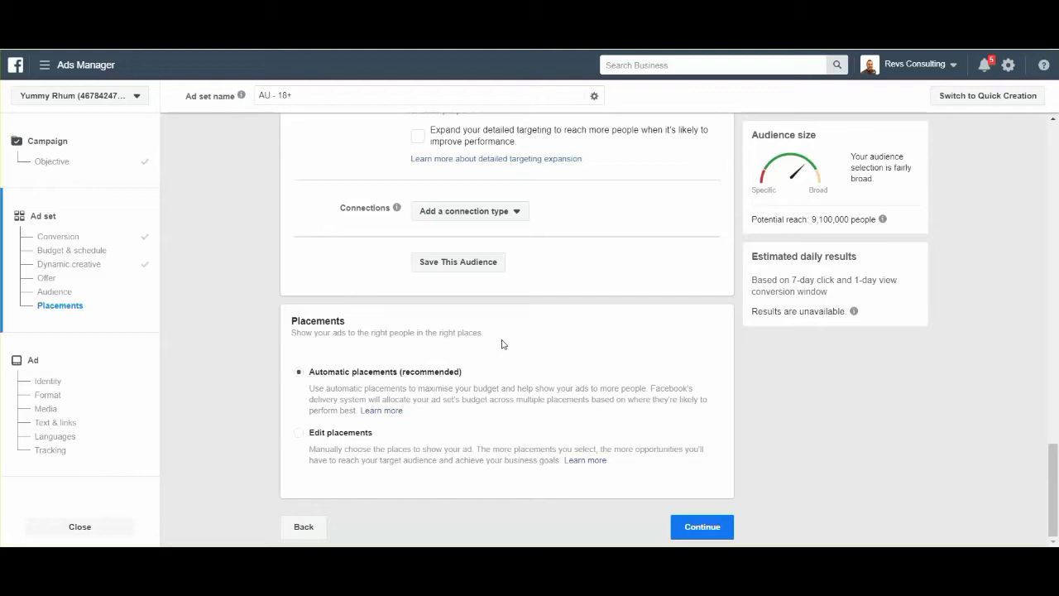
pyautogui.click(300, 433)
pyautogui.scroll(-4, 248, 404)
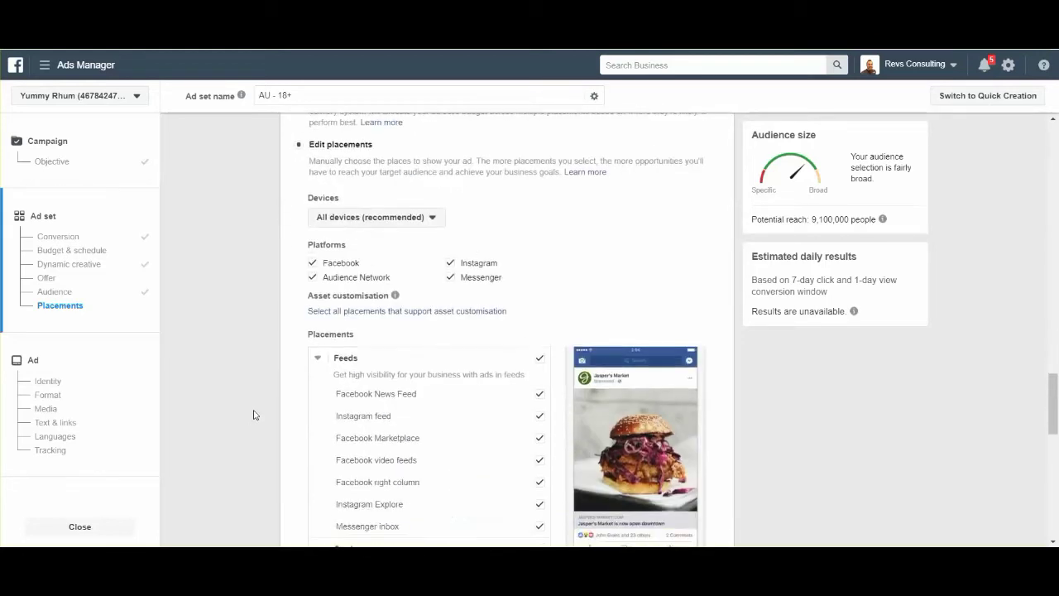
pyautogui.scroll(-1, 265, 418)
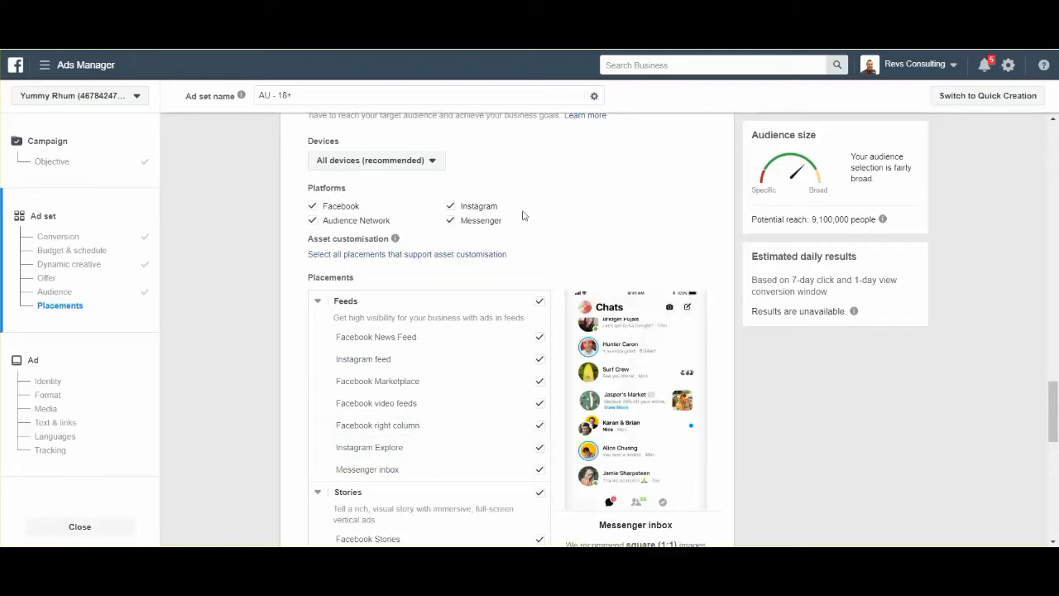
pyautogui.scroll(-2, 184, 339)
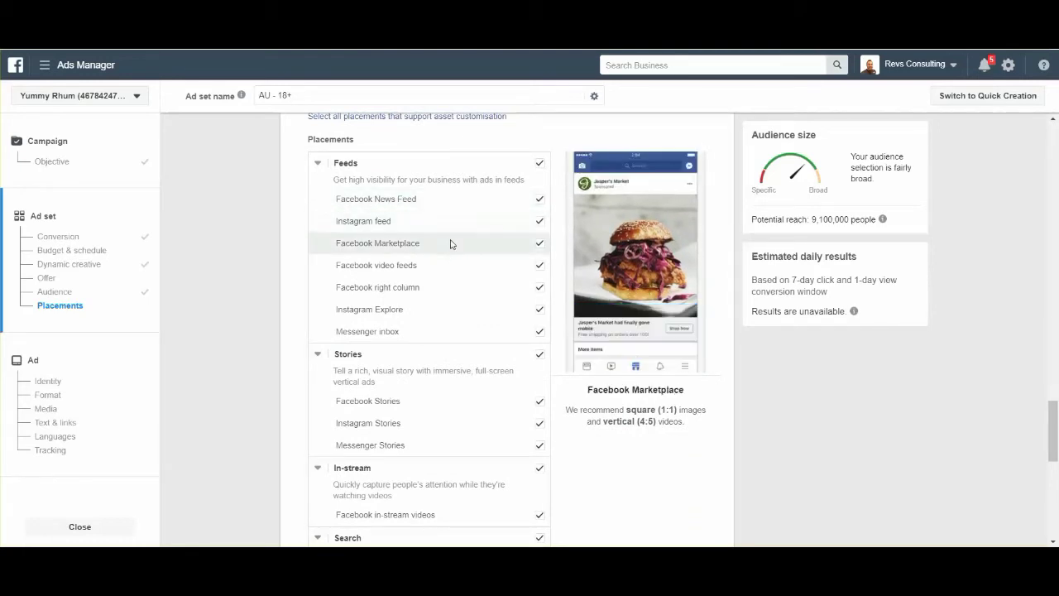
pyautogui.scroll(-3, 456, 276)
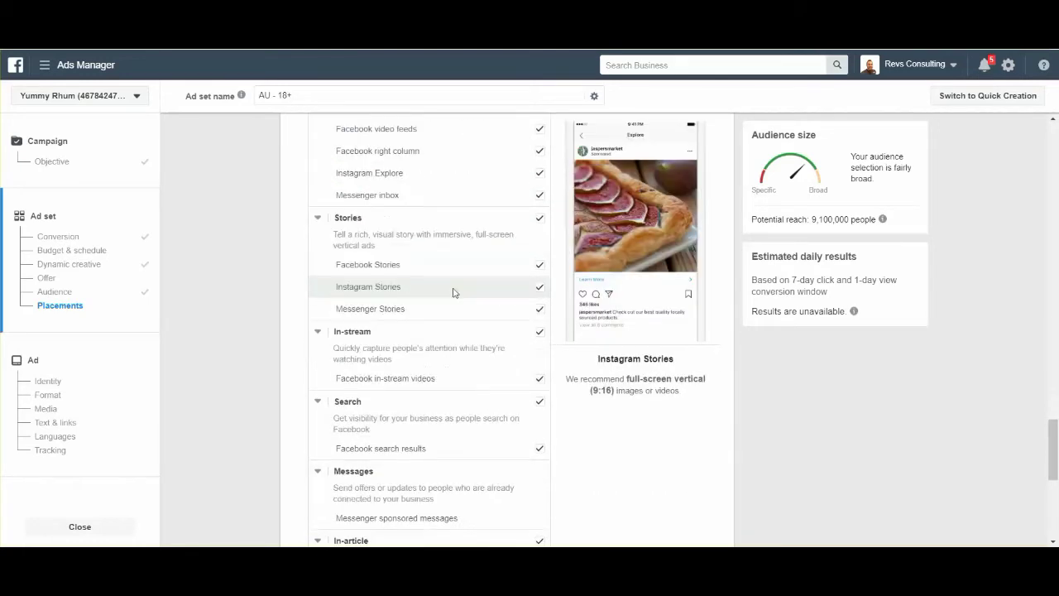
pyautogui.scroll(-1, 458, 293)
pyautogui.scroll(-3, 324, 234)
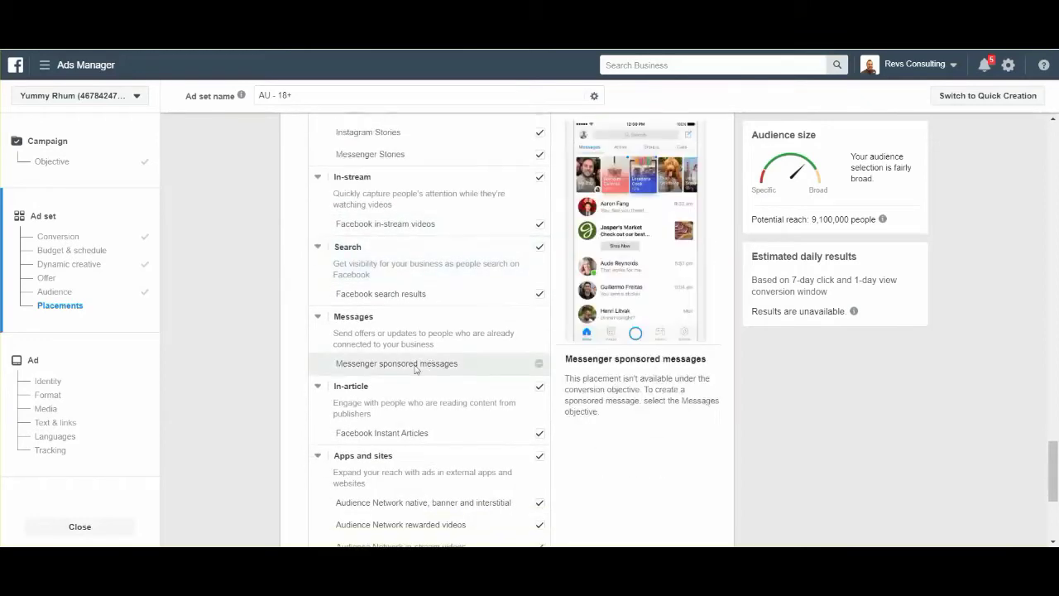
# - Set the placements back to automatic and continue to the ad setup
pyautogui.scroll(10, 491, 395)
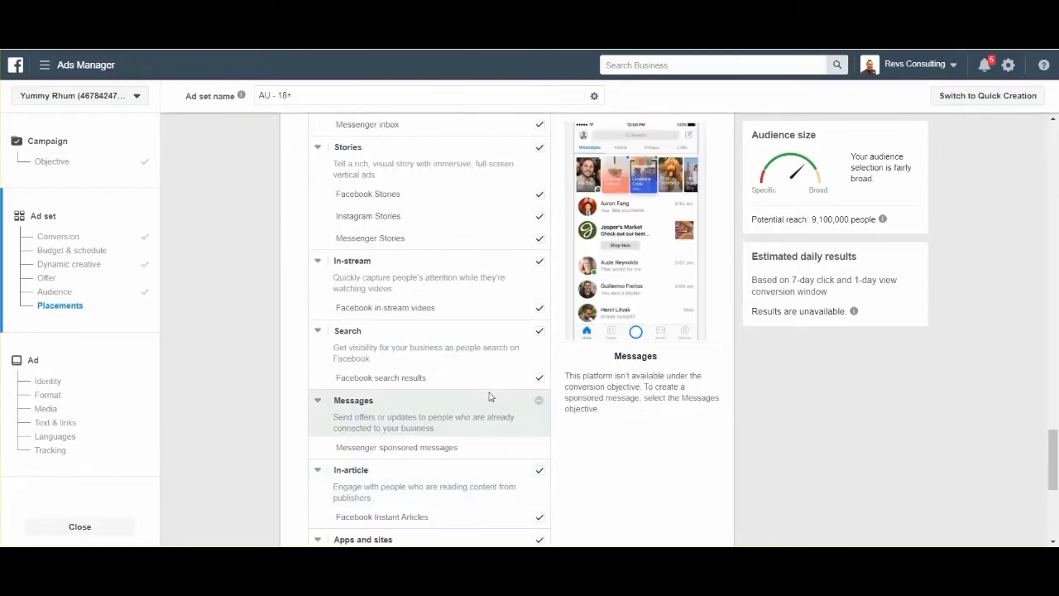
pyautogui.click(299, 233)
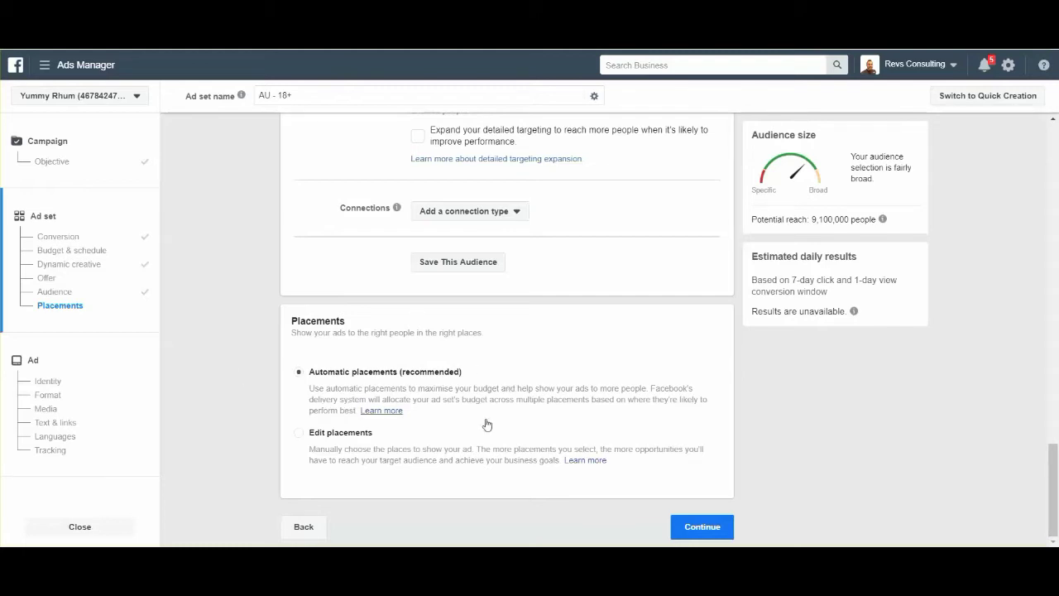
pyautogui.click(690, 528)
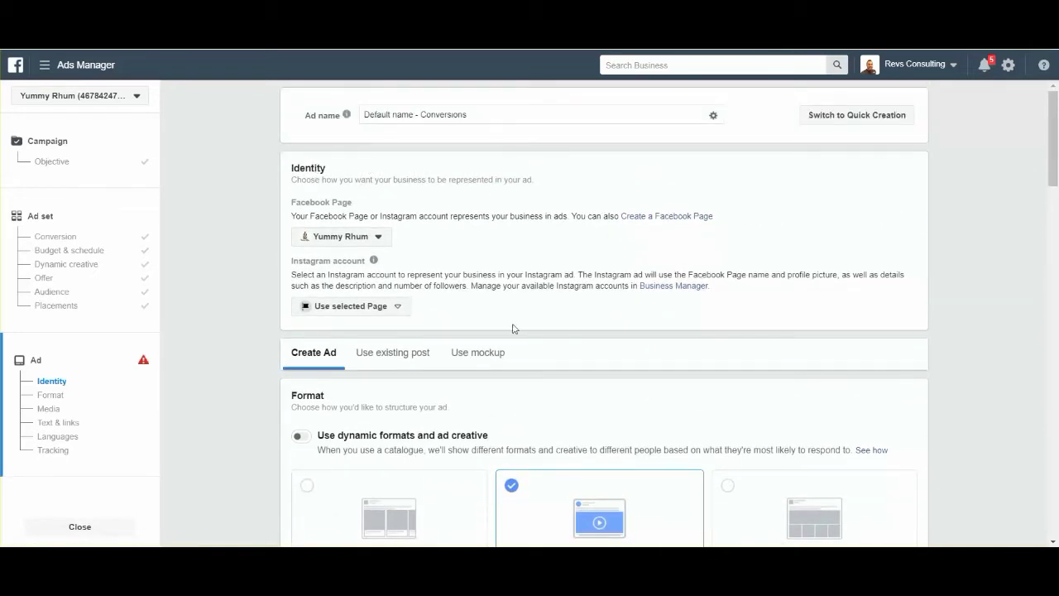
# - Check which Instagram accounts are available to represent the business, without changing the selection
pyautogui.moveTo(373, 261)
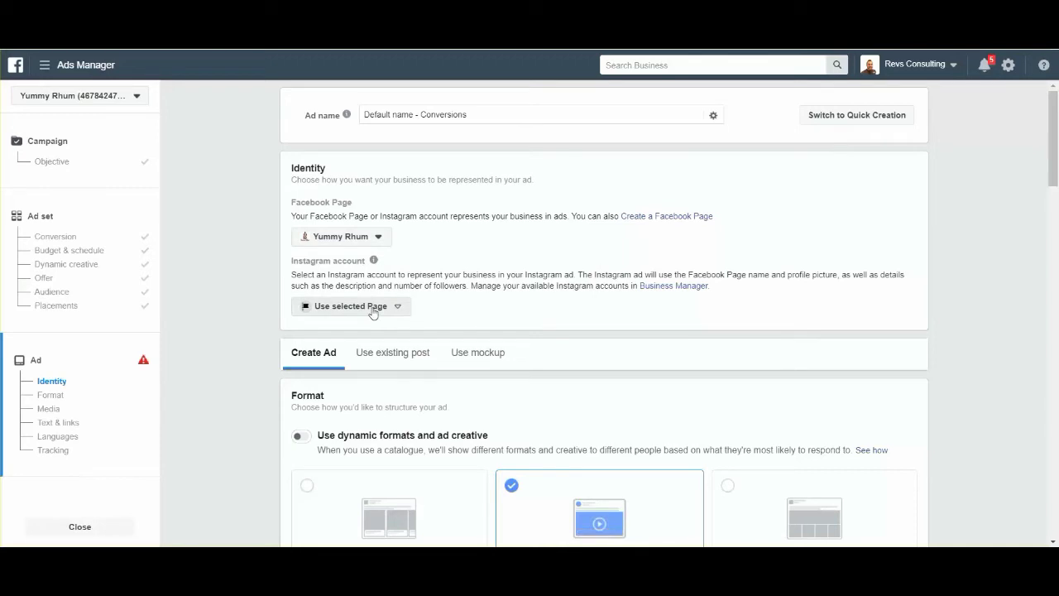
pyautogui.click(374, 312)
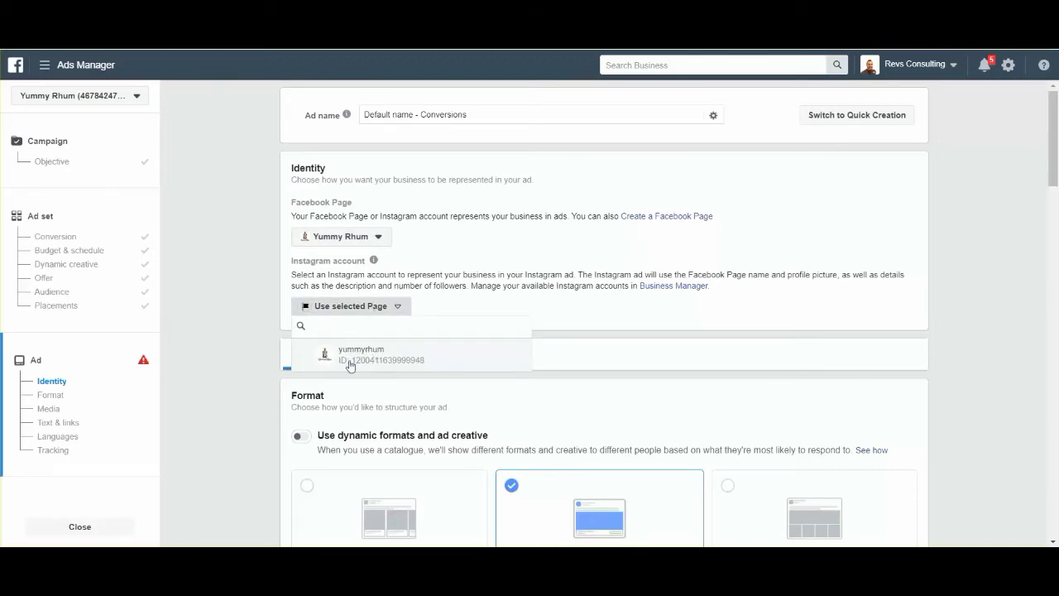
pyautogui.click(351, 311)
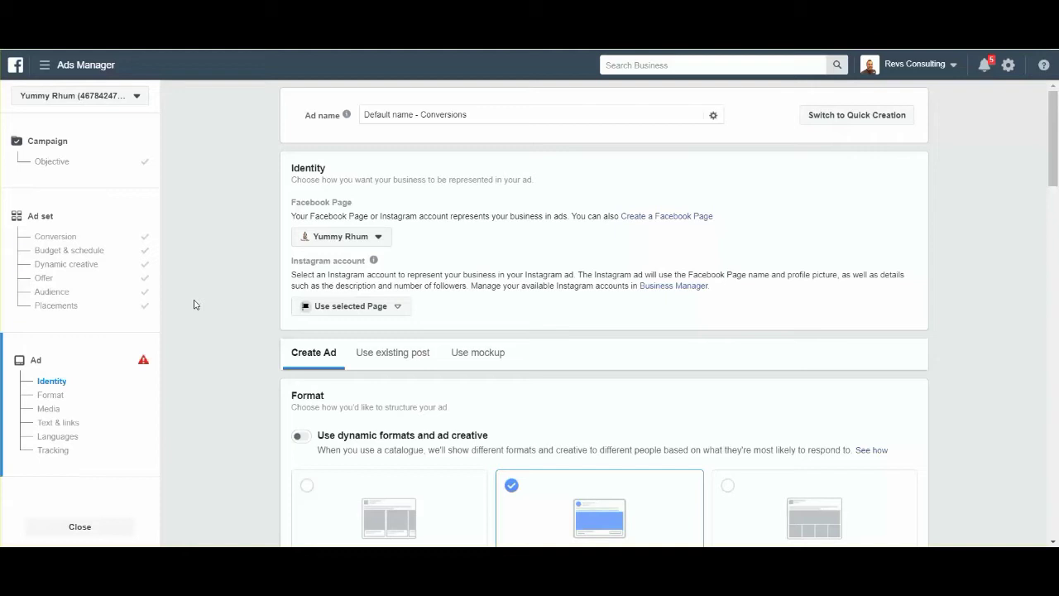
# - Keep the single image or video format and add the newest 1080 × 1080 account image as the ad's media
pyautogui.scroll(-3, 240, 422)
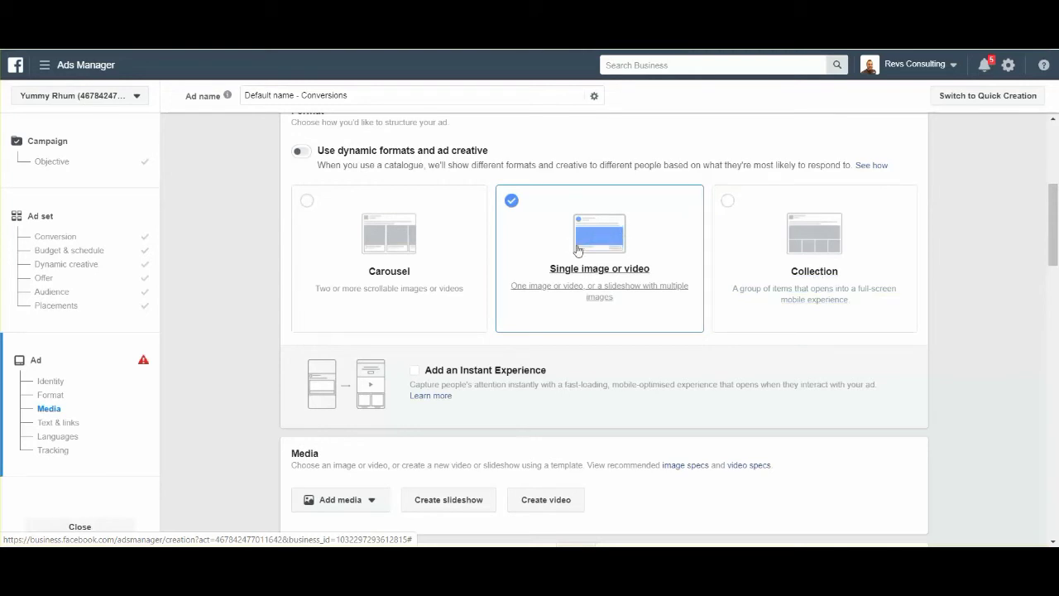
pyautogui.scroll(-3, 451, 340)
pyautogui.scroll(-1, 447, 341)
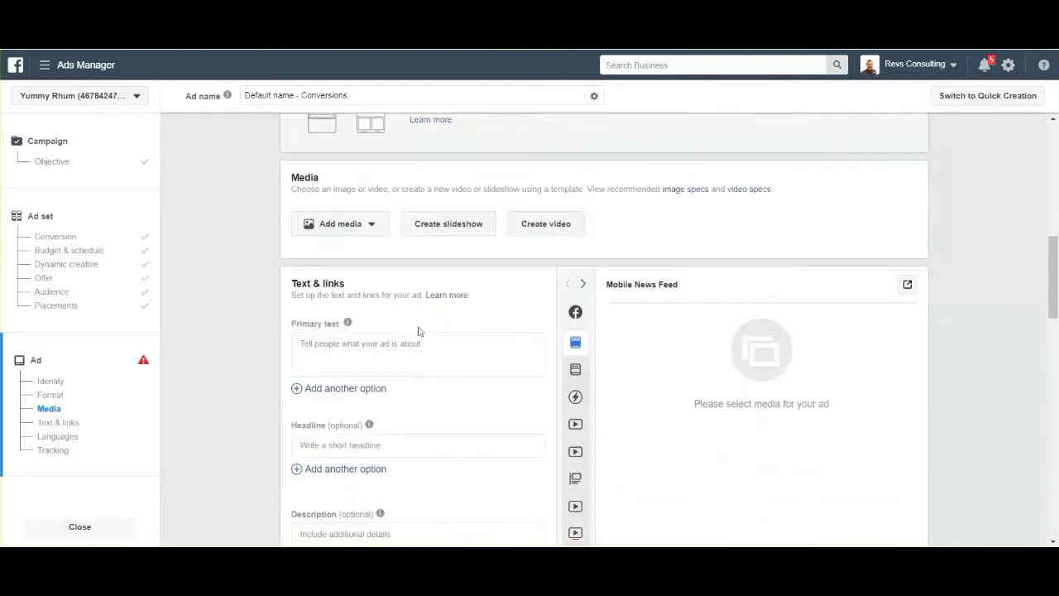
pyautogui.click(351, 224)
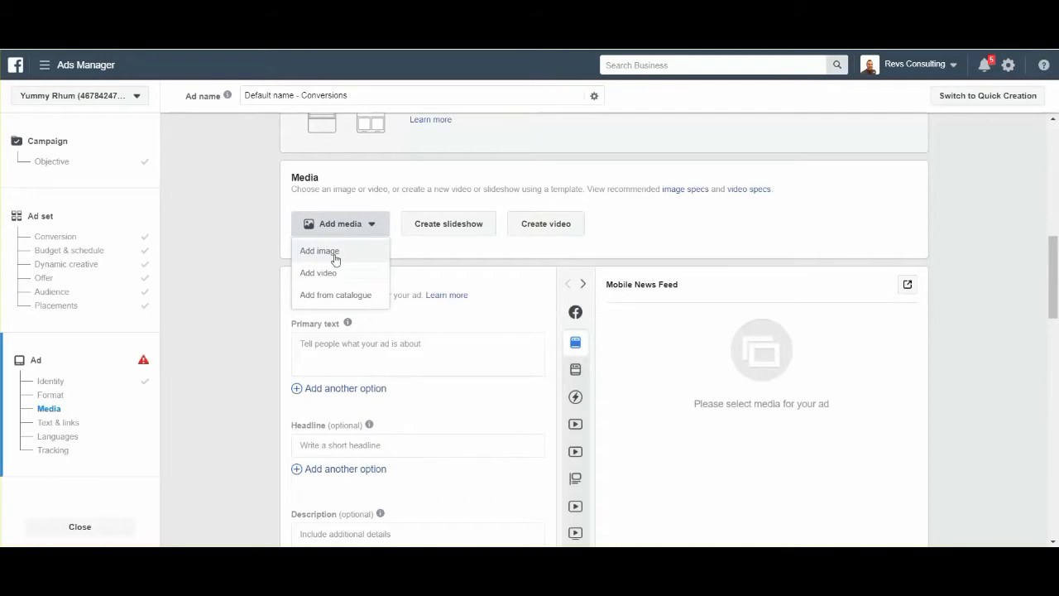
pyautogui.click(333, 252)
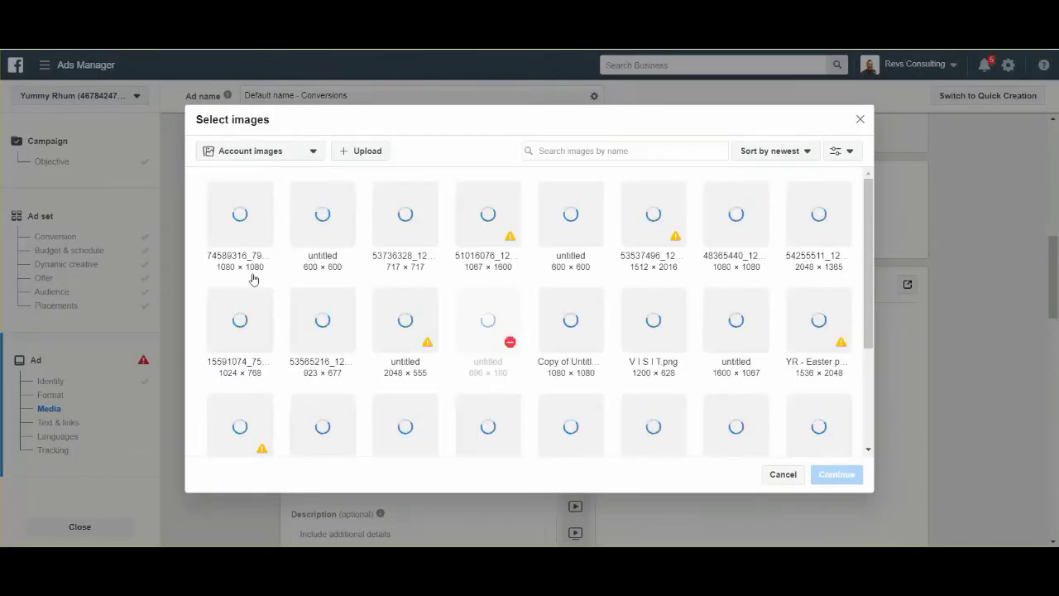
pyautogui.click(244, 231)
pyautogui.click(837, 474)
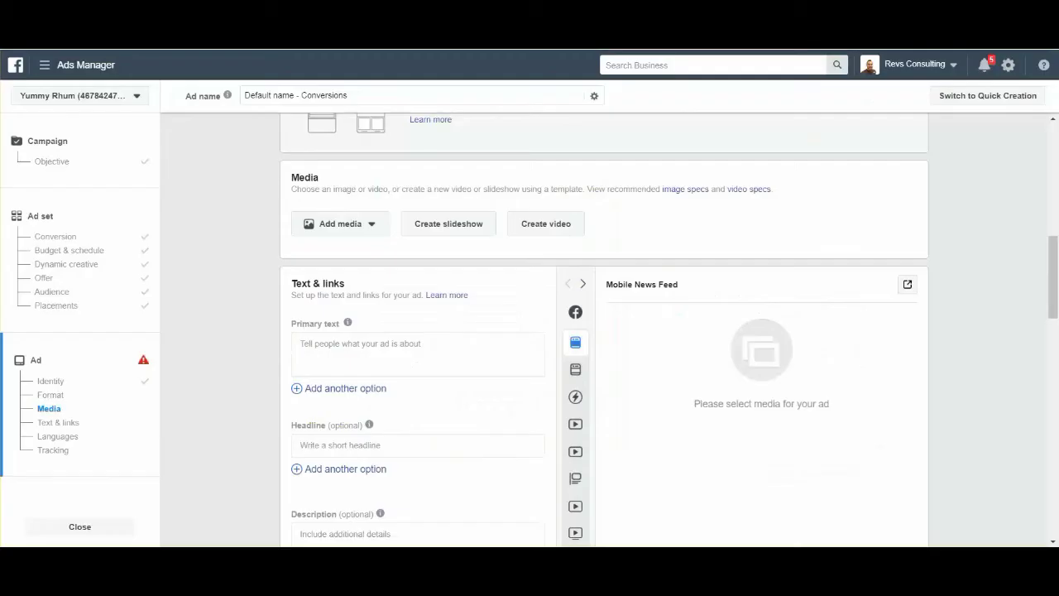
# - Enter "asdfghjkl" as the ad's primary text and "asdfghj" as its headline
pyautogui.scroll(-1, 225, 389)
pyautogui.scroll(-3, 228, 384)
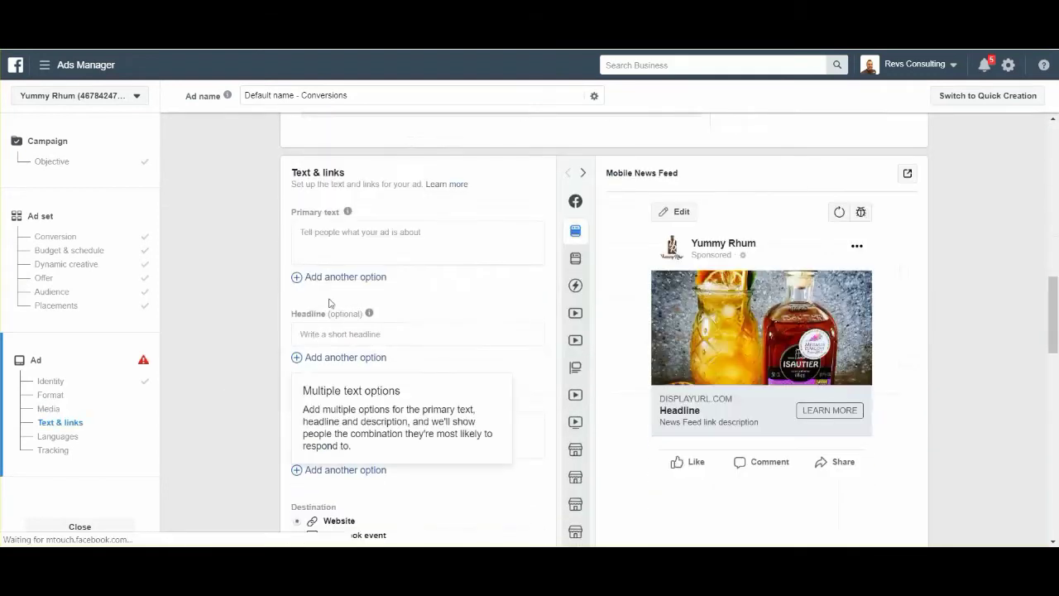
pyautogui.click(355, 234)
pyautogui.write('asdfghjkl')
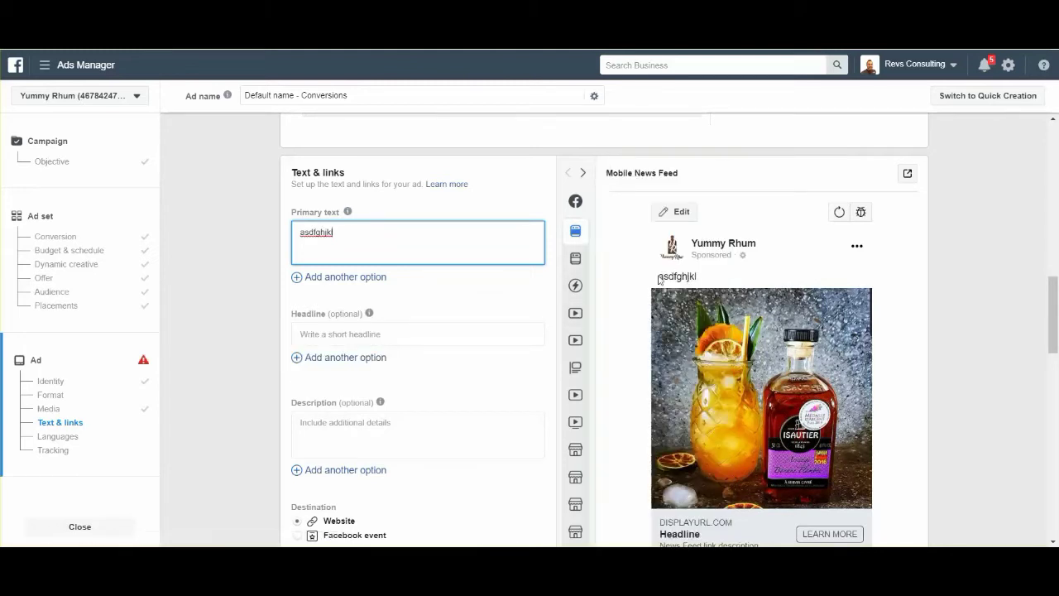
pyautogui.click(325, 330)
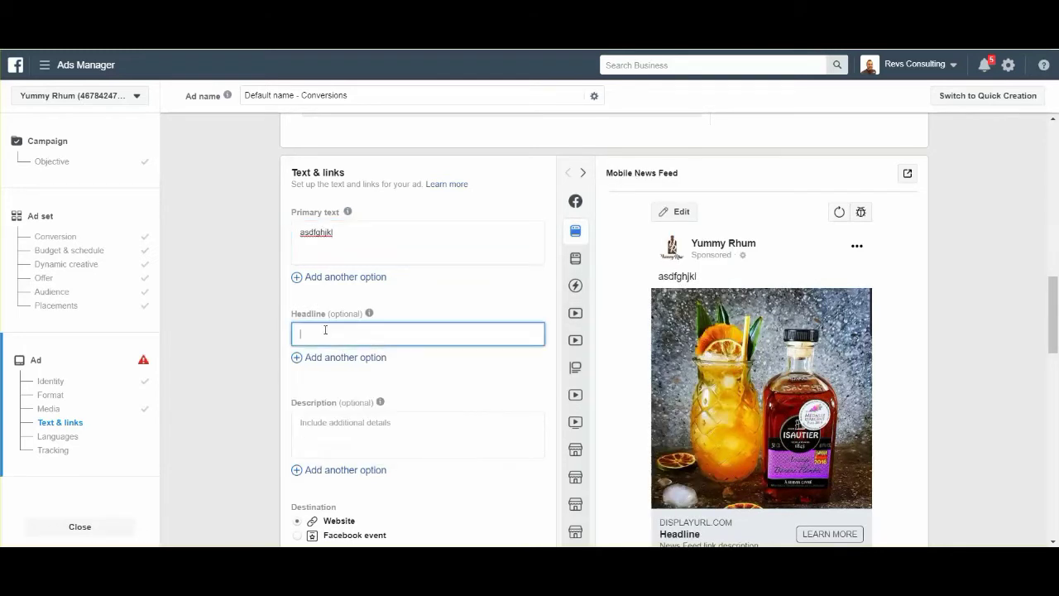
pyautogui.write('asdfghj')
pyautogui.scroll(-5, 751, 408)
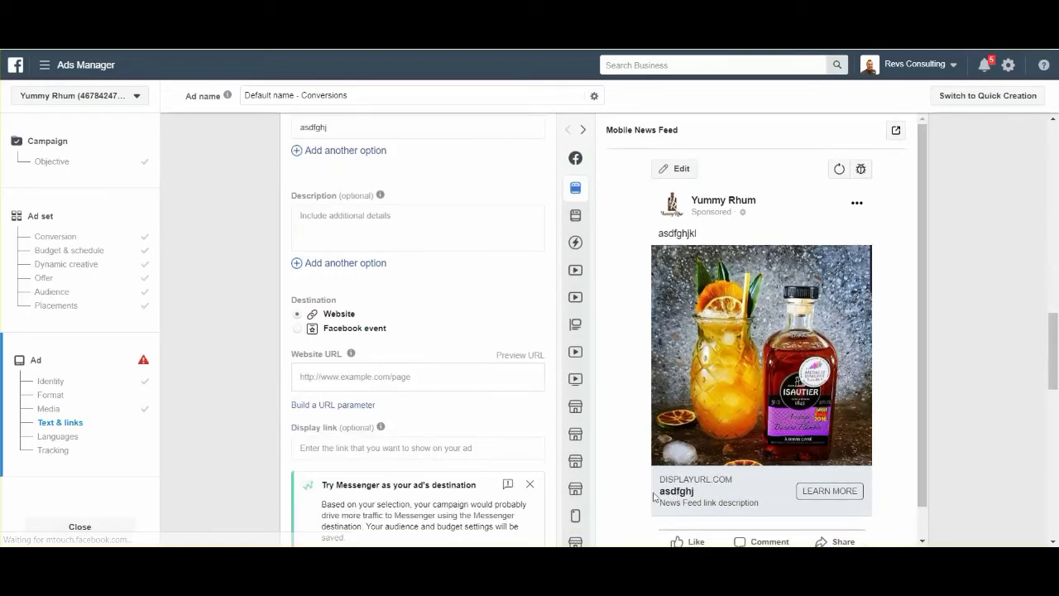
pyautogui.click(308, 375)
pyautogui.click(263, 388)
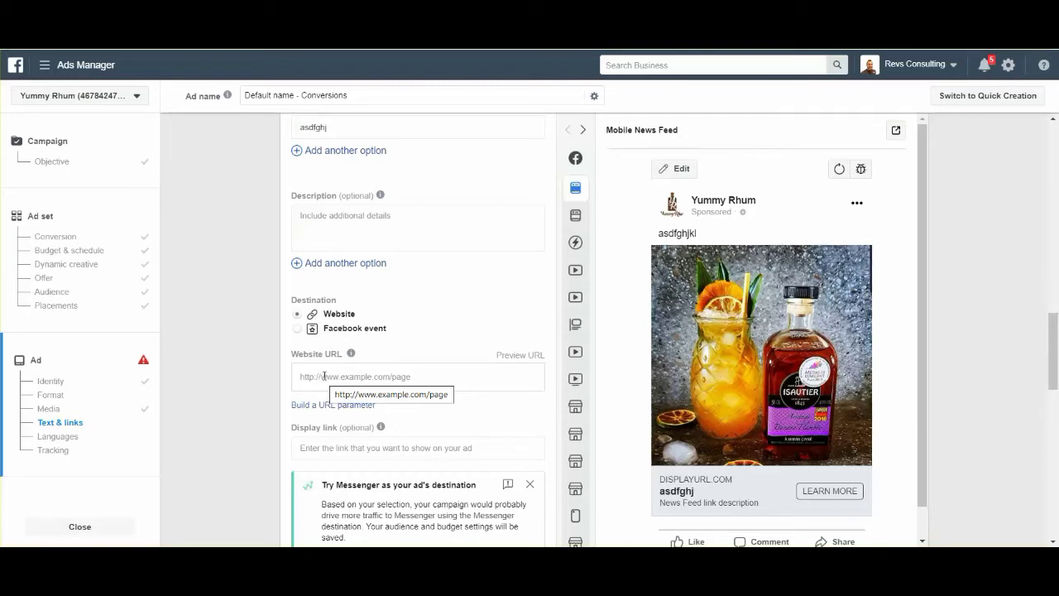
pyautogui.click(350, 377)
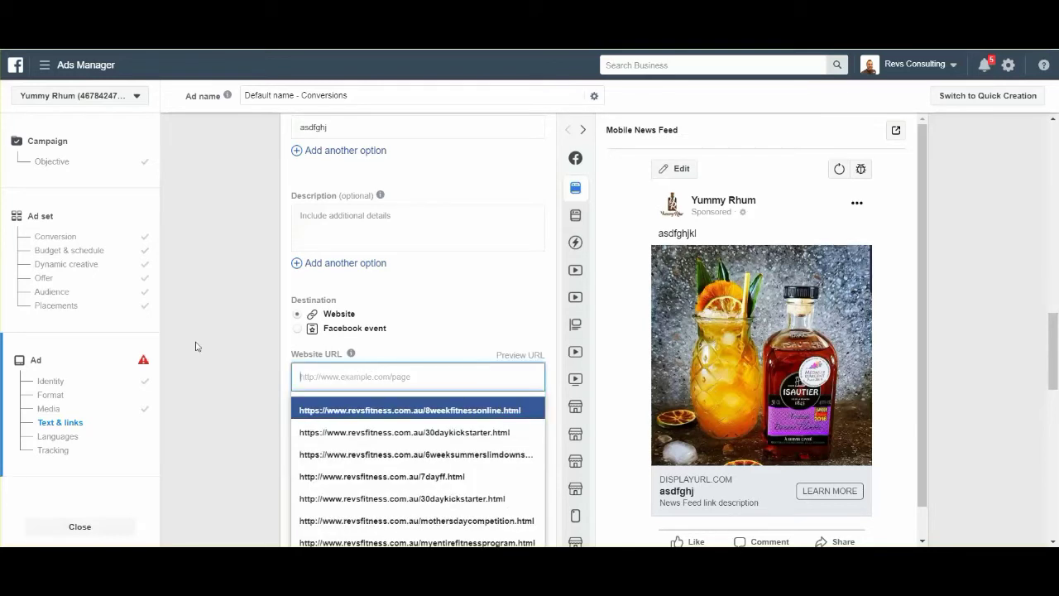
pyautogui.click(185, 377)
# - Set the ad's call to action to Shop Now
pyautogui.scroll(-1, 273, 404)
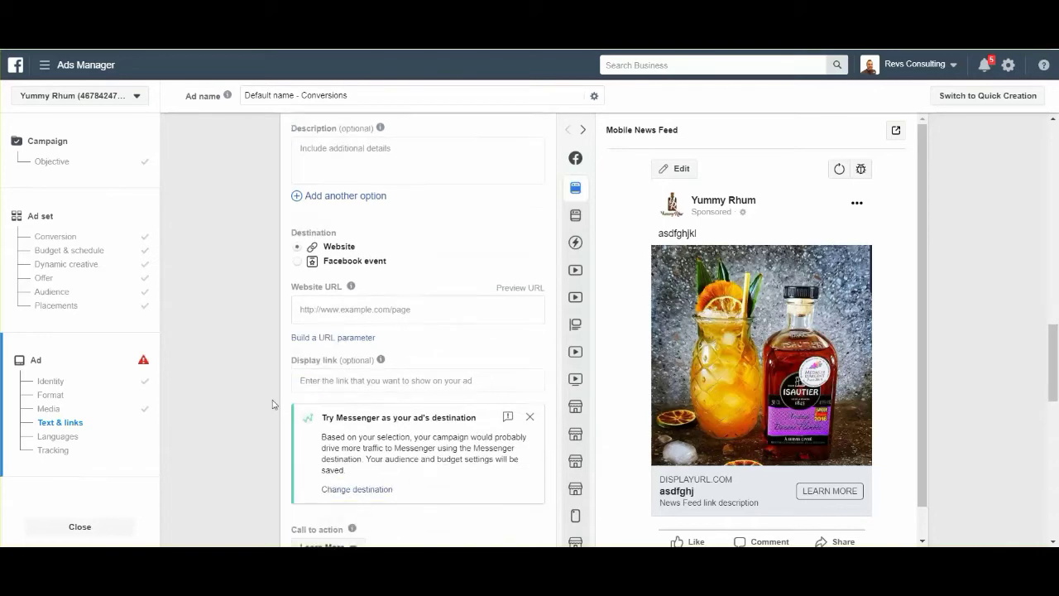
pyautogui.scroll(-3, 273, 404)
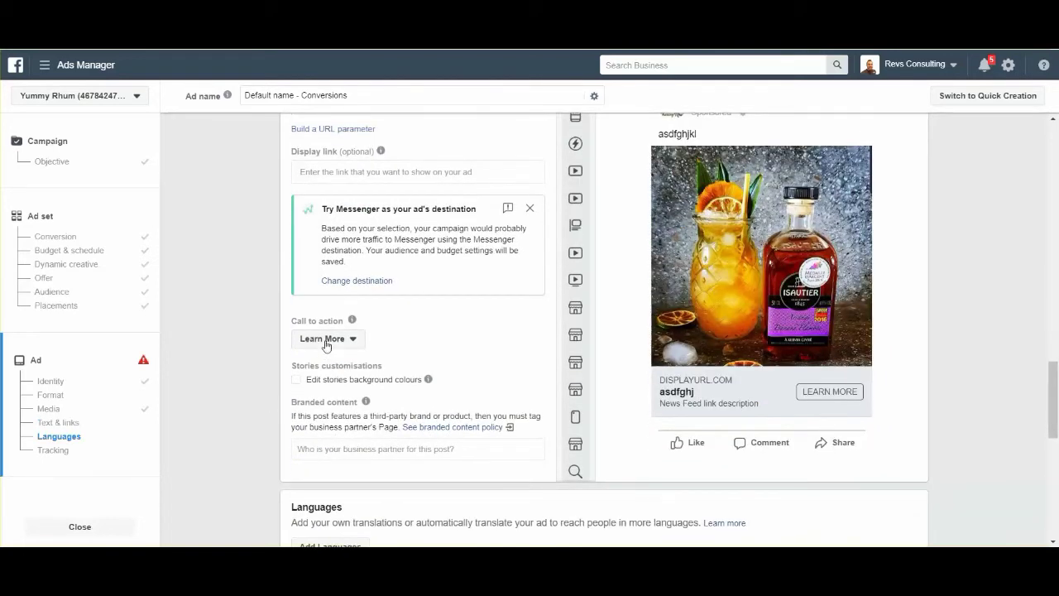
pyautogui.click(325, 341)
pyautogui.scroll(-2, 343, 422)
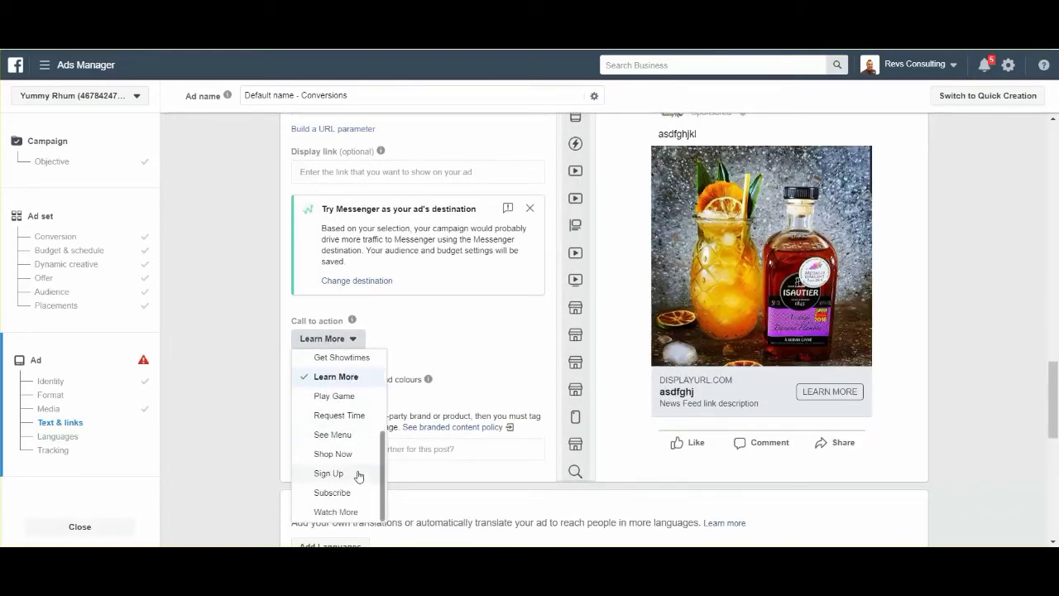
pyautogui.click(360, 454)
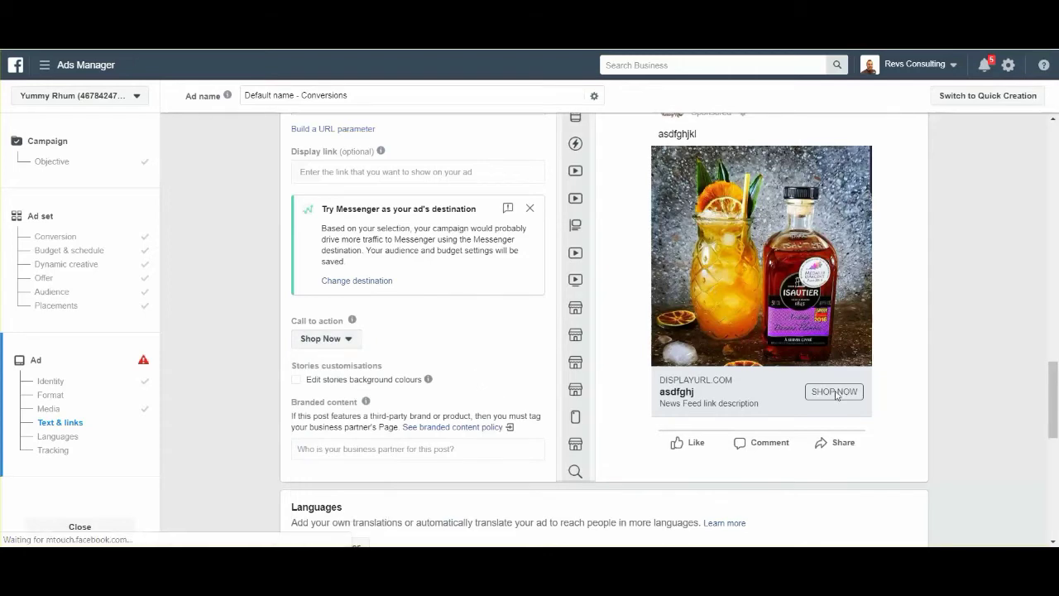
# - Paste the copied yummyrhum.com checkout link as the ad's website URL and confirm the campaign
pyautogui.scroll(-6, 456, 402)
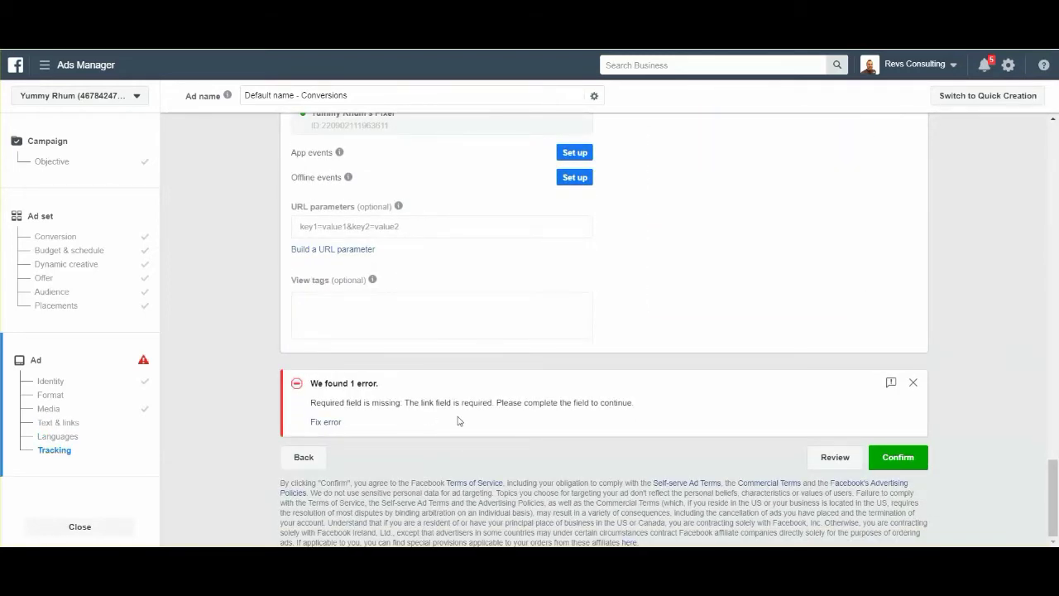
pyautogui.scroll(8, 459, 421)
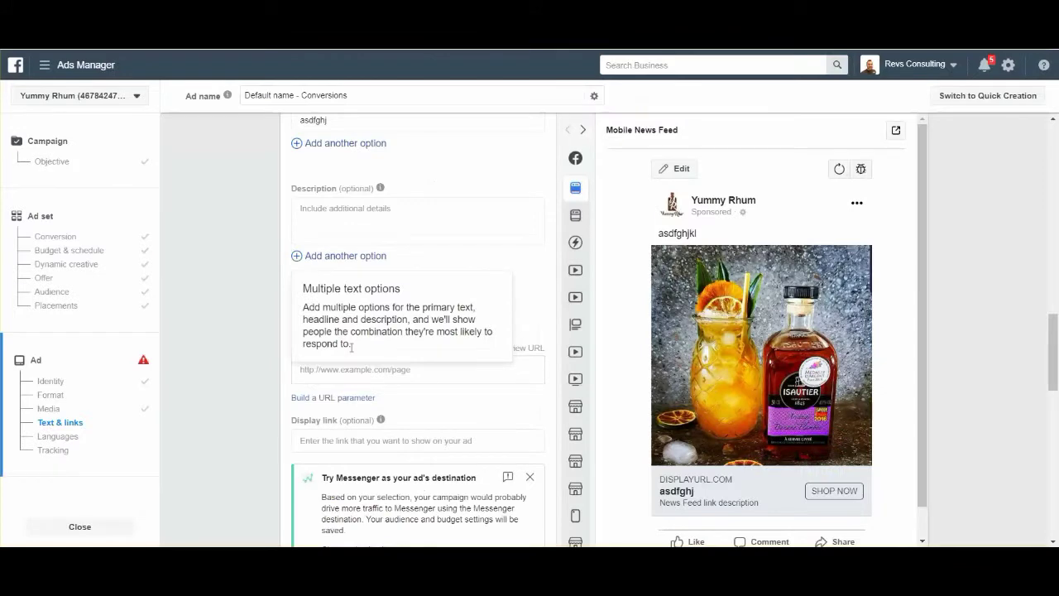
pyautogui.click(355, 371)
pyautogui.hotkey('ctrl', 'v')
pyautogui.scroll(-4, 530, 430)
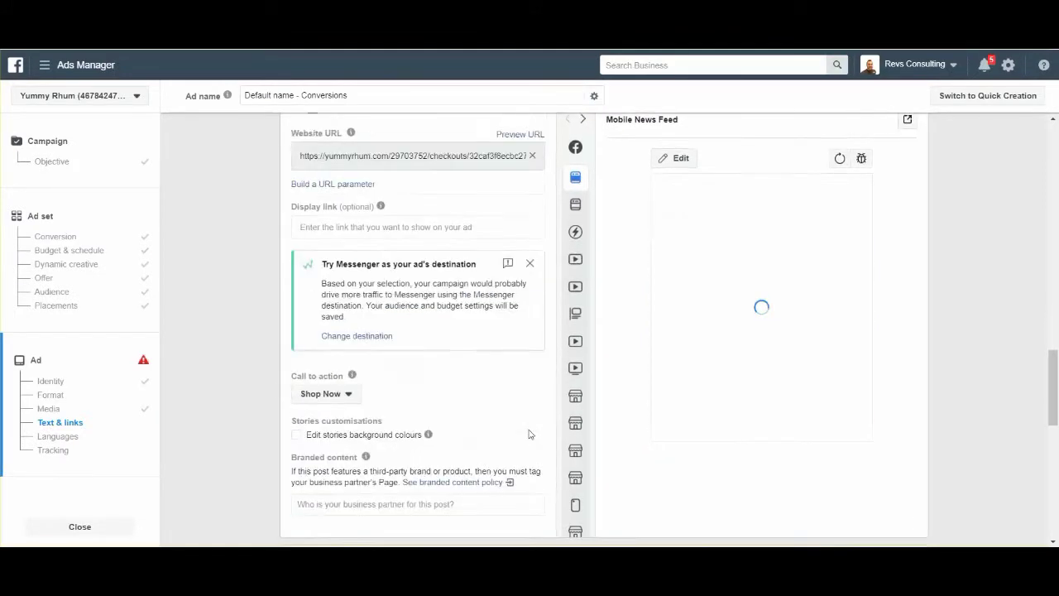
pyautogui.scroll(-10, 910, 449)
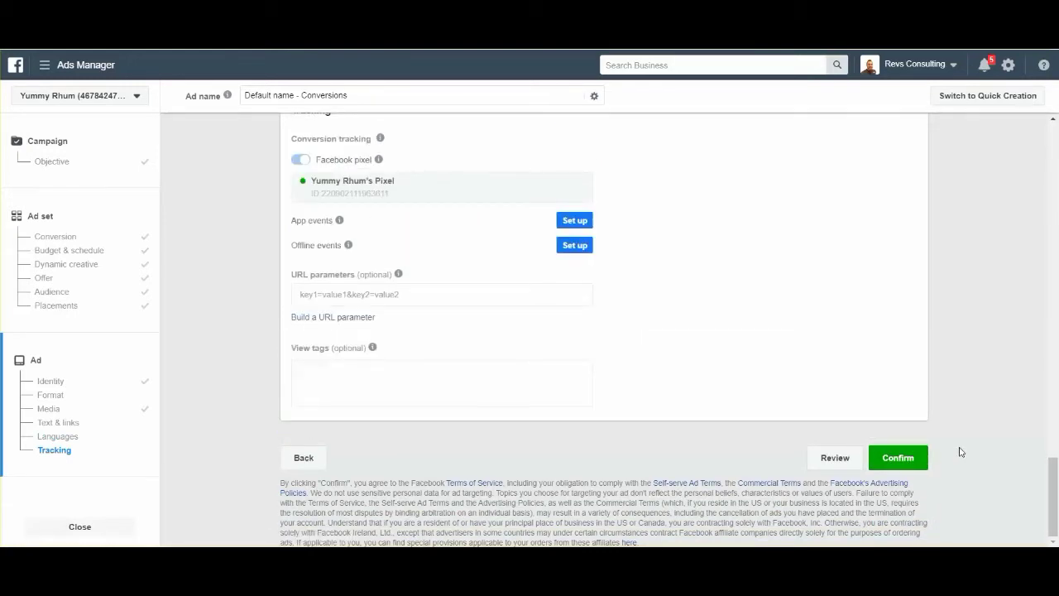
pyautogui.click(899, 457)
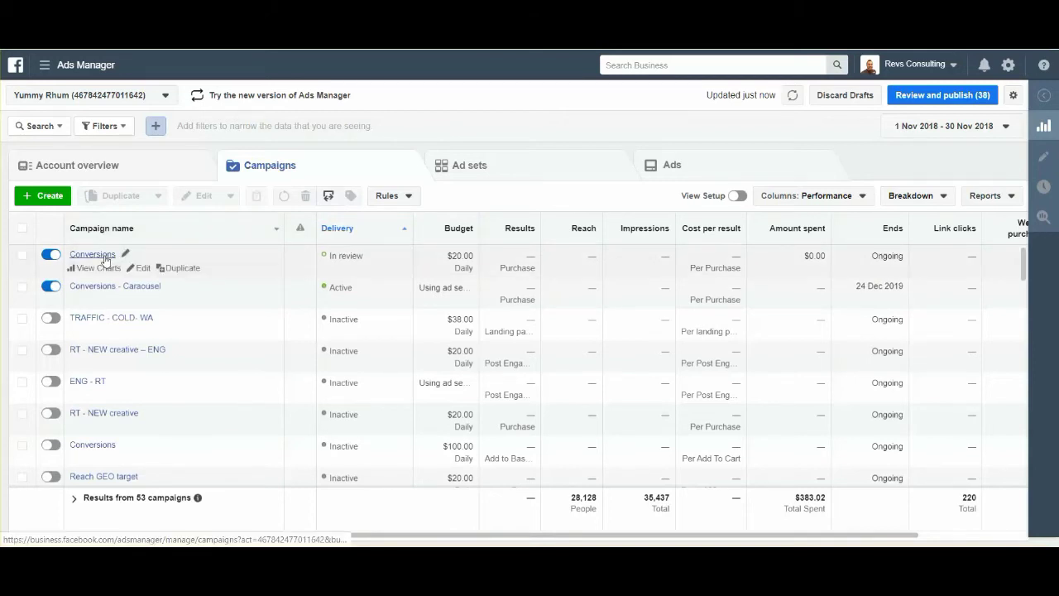
# - Open the in-review Conversions campaign and its AU - 18+ ad set to list the ads inside
pyautogui.click(94, 261)
pyautogui.click(94, 257)
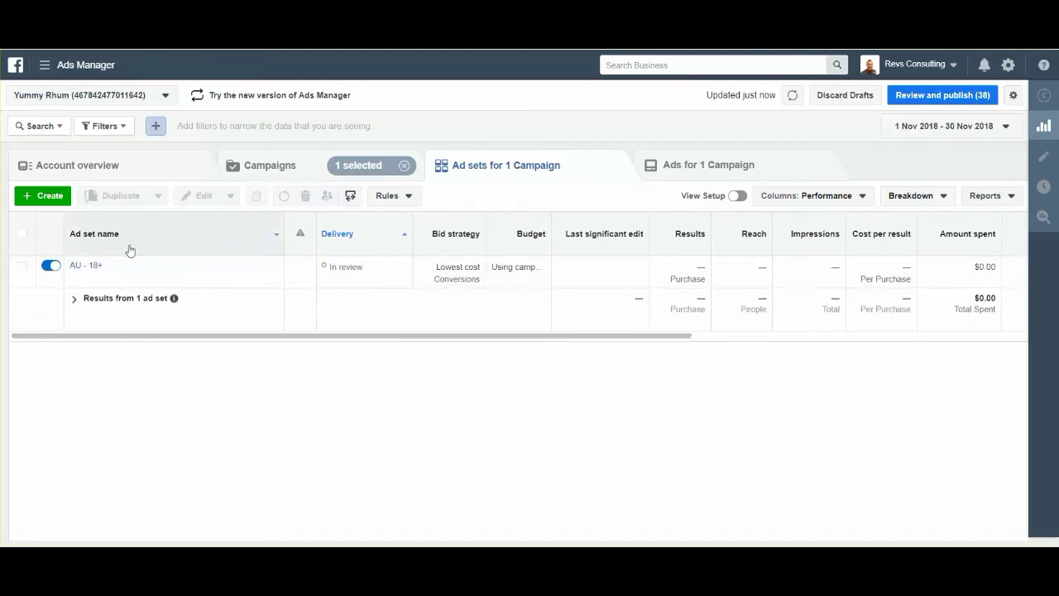
pyautogui.moveTo(93, 269)
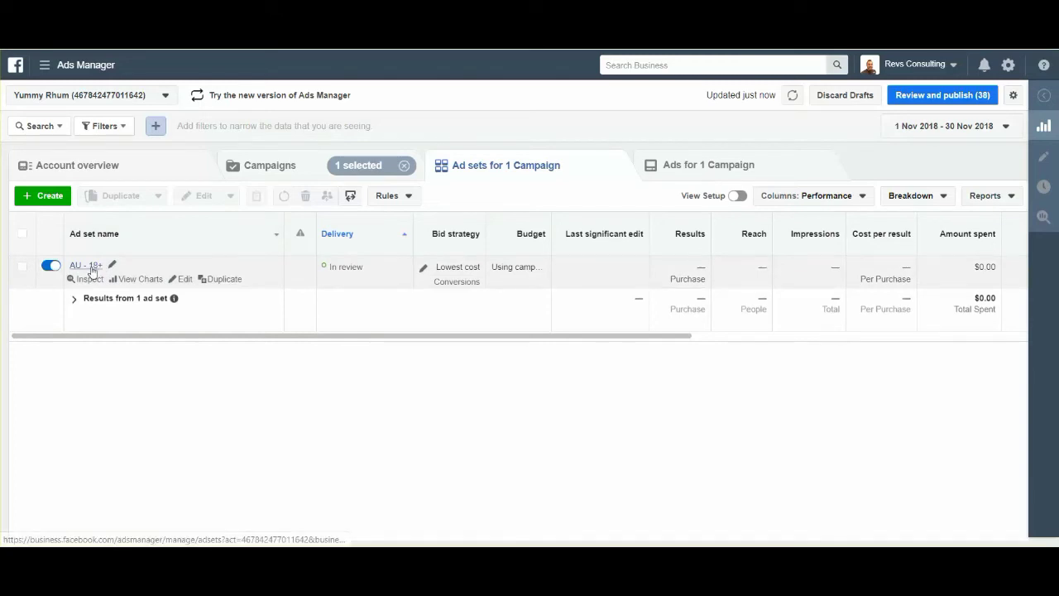
pyautogui.click(86, 265)
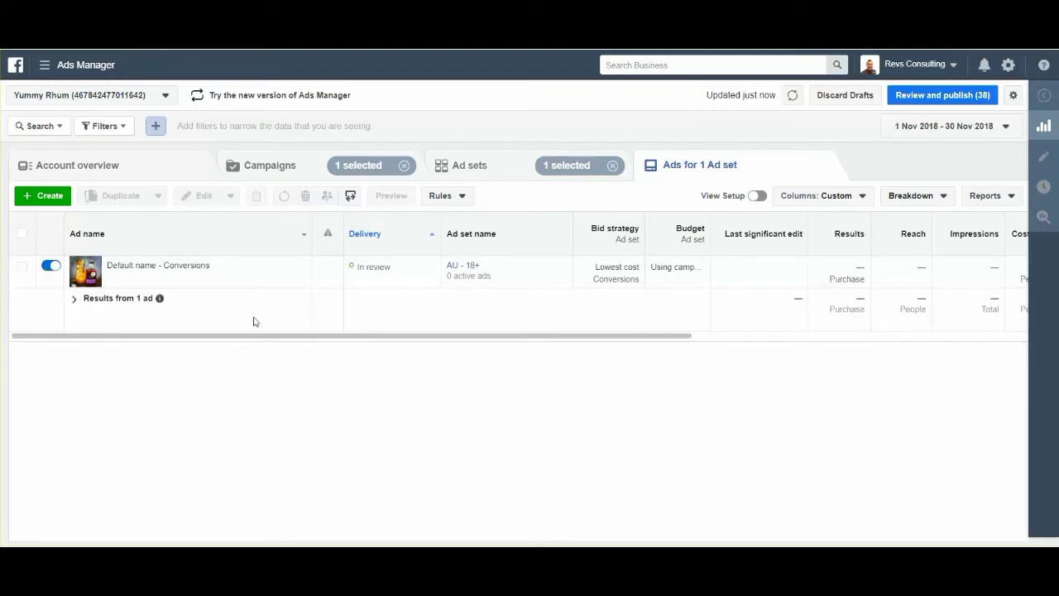
# - Duplicate the Default name - Conversions ad into the original campaign with 2 copies
pyautogui.moveTo(211, 280)
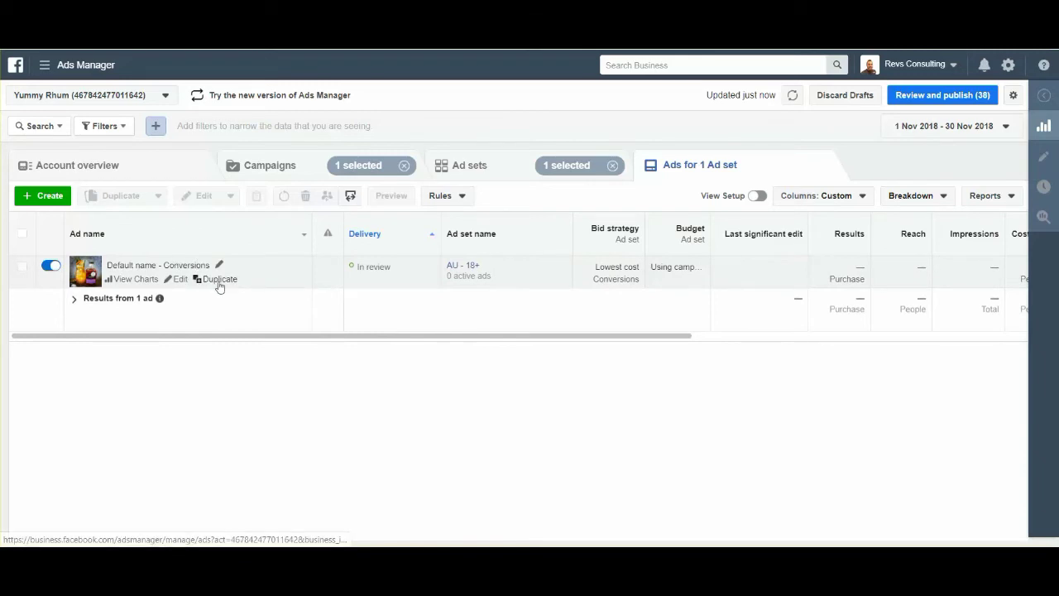
pyautogui.click(220, 279)
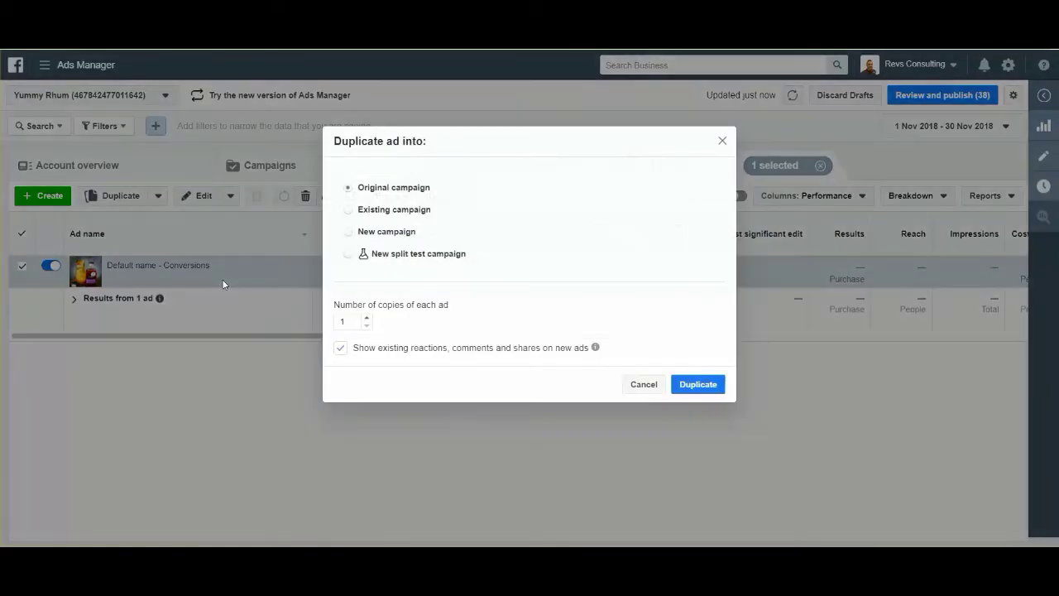
pyautogui.click(367, 317)
pyautogui.click(716, 386)
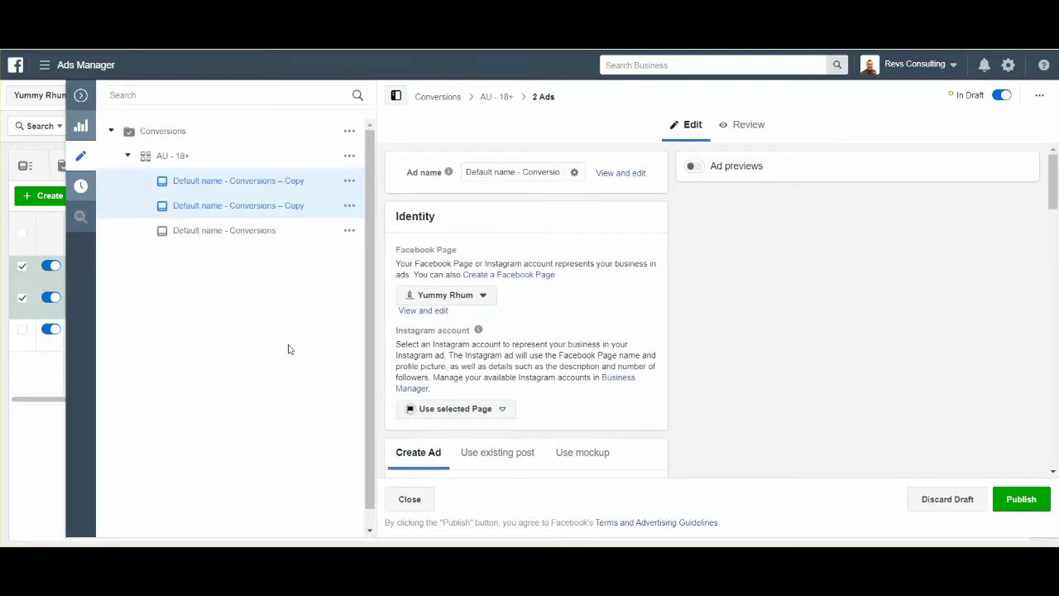
# - Leave the editor for the two ad copies and deselect every ad in the list
pyautogui.scroll(-3, 545, 356)
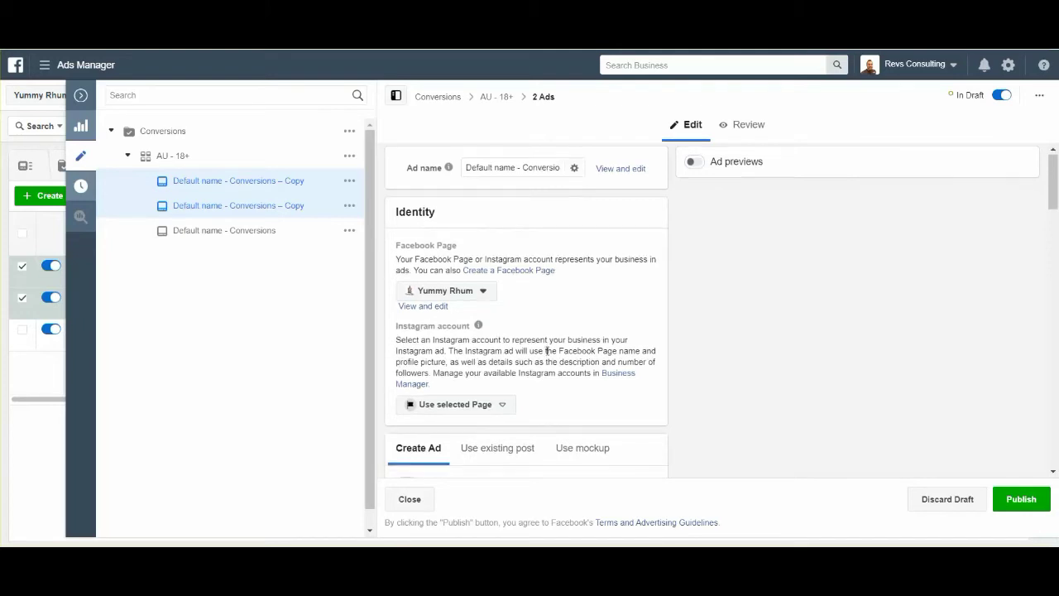
pyautogui.click(81, 96)
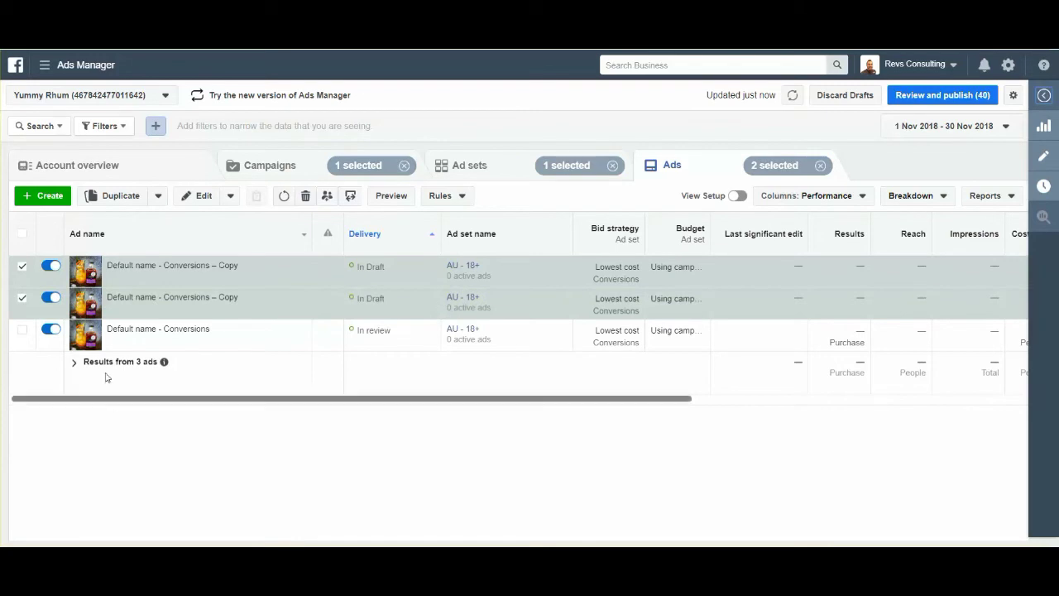
pyautogui.click(23, 234)
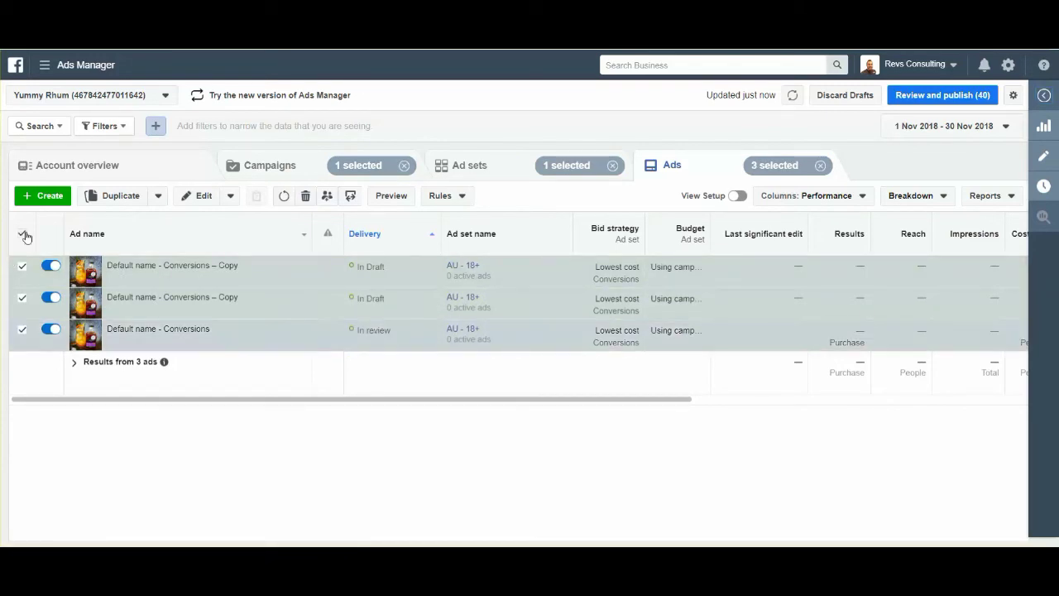
pyautogui.click(23, 234)
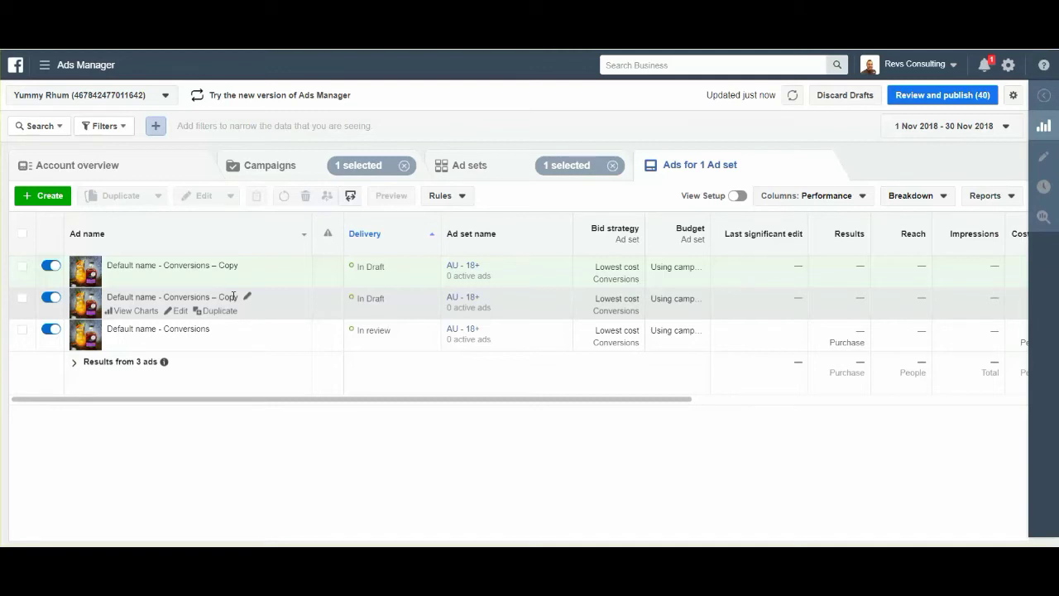
# - Edit the second Default name - Conversions – Copy ad in the list, replacing its primary text with "123123123"
pyautogui.click(179, 311)
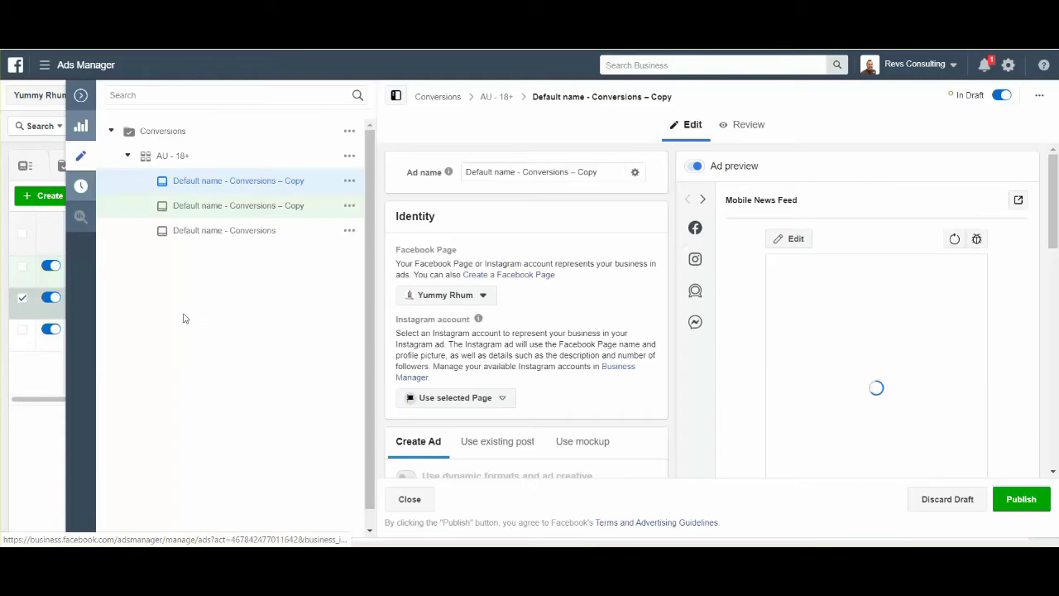
pyautogui.moveTo(477, 320)
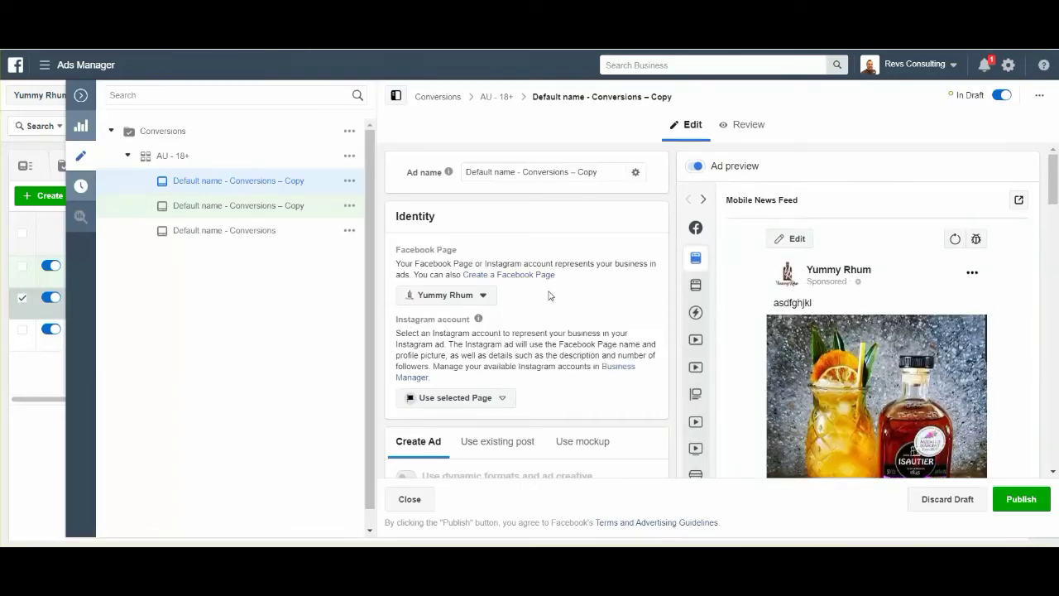
pyautogui.scroll(-10, 556, 323)
pyautogui.scroll(-6, 561, 331)
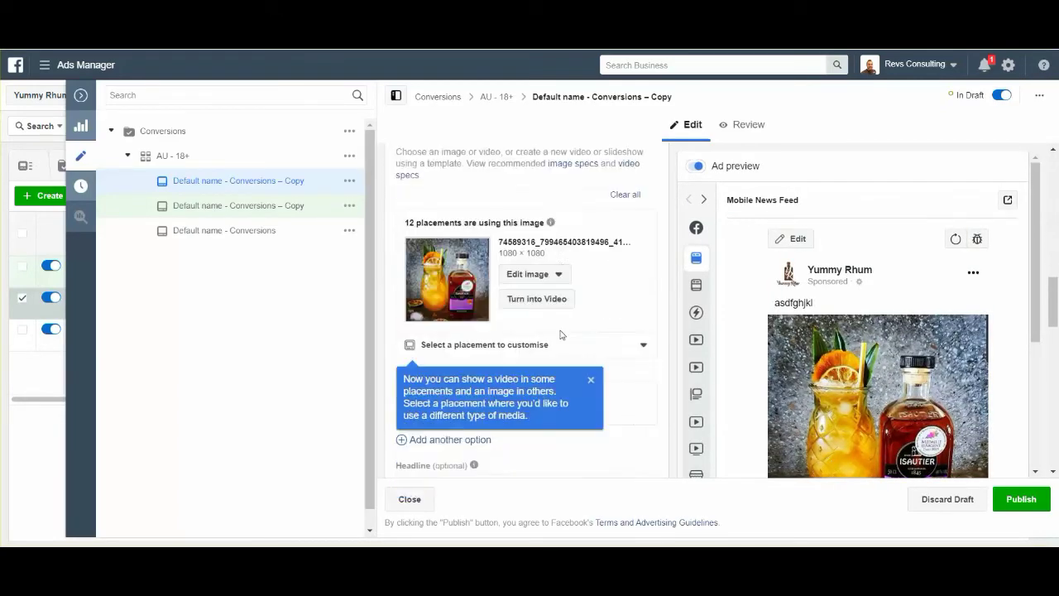
pyautogui.click(592, 176)
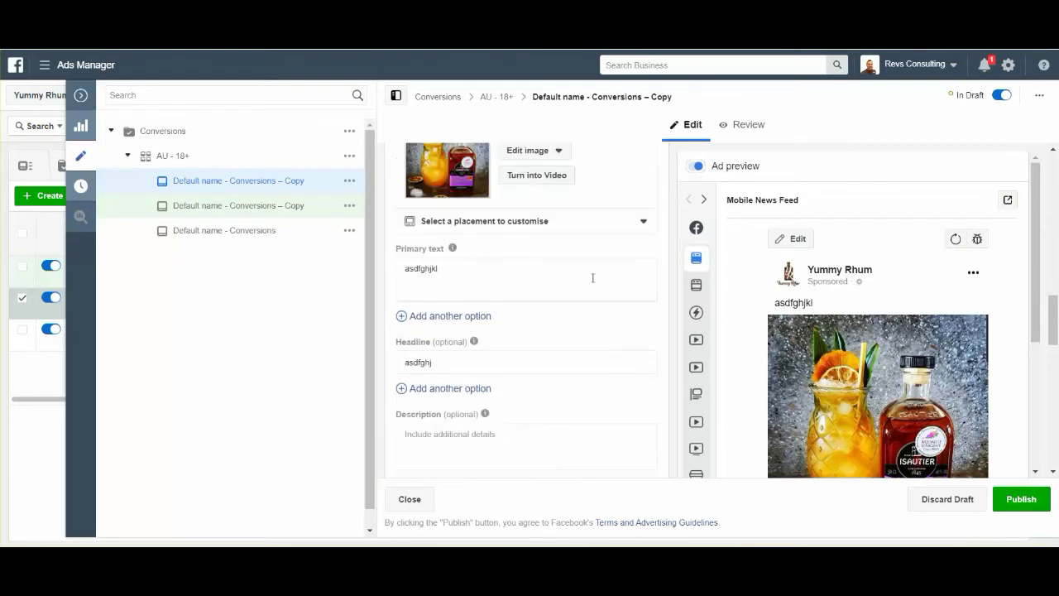
pyautogui.moveTo(445, 248)
pyautogui.click(438, 271)
pyautogui.hotkey('ctrl', 'a')
pyautogui.write('123123123')
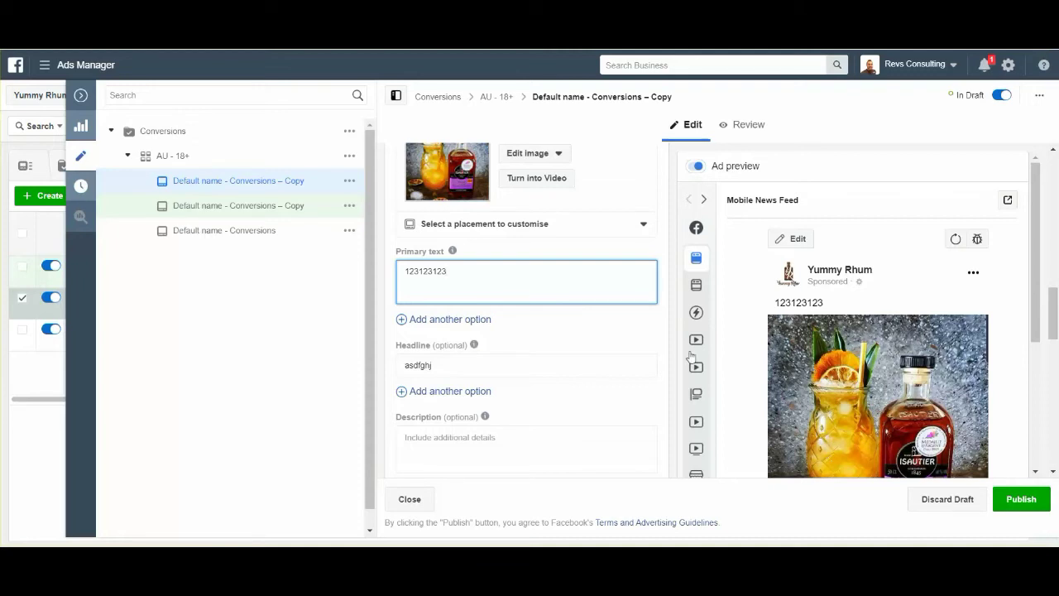
# - Check the edited ad copy's headline, website URL and preview, and leave its editor with the ad deselected
pyautogui.moveTo(692, 354)
pyautogui.scroll(-1, 589, 345)
pyautogui.click(456, 295)
pyautogui.scroll(-2, 549, 395)
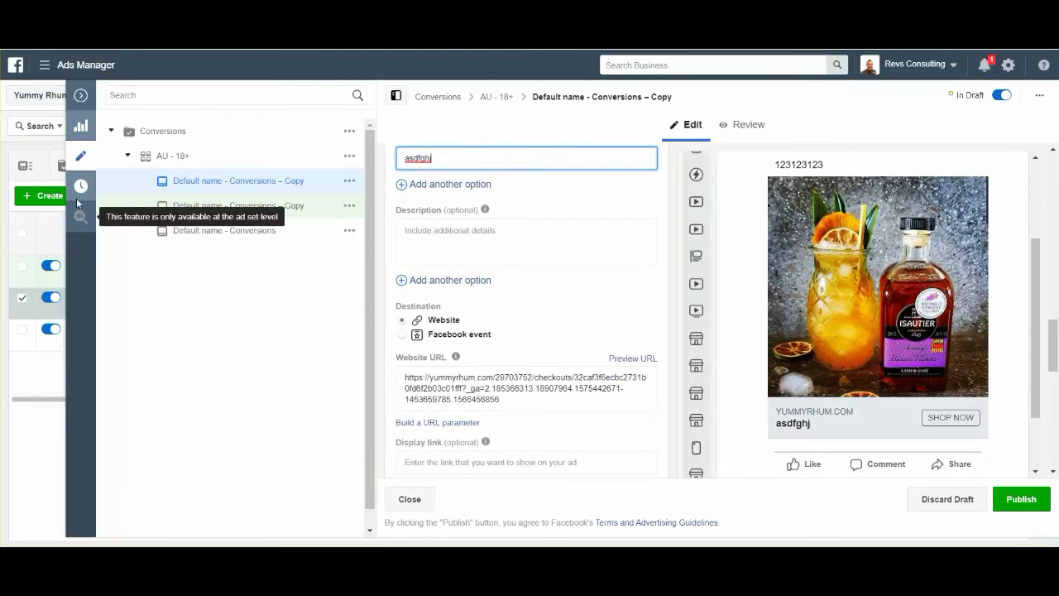
pyautogui.click(80, 95)
pyautogui.click(23, 299)
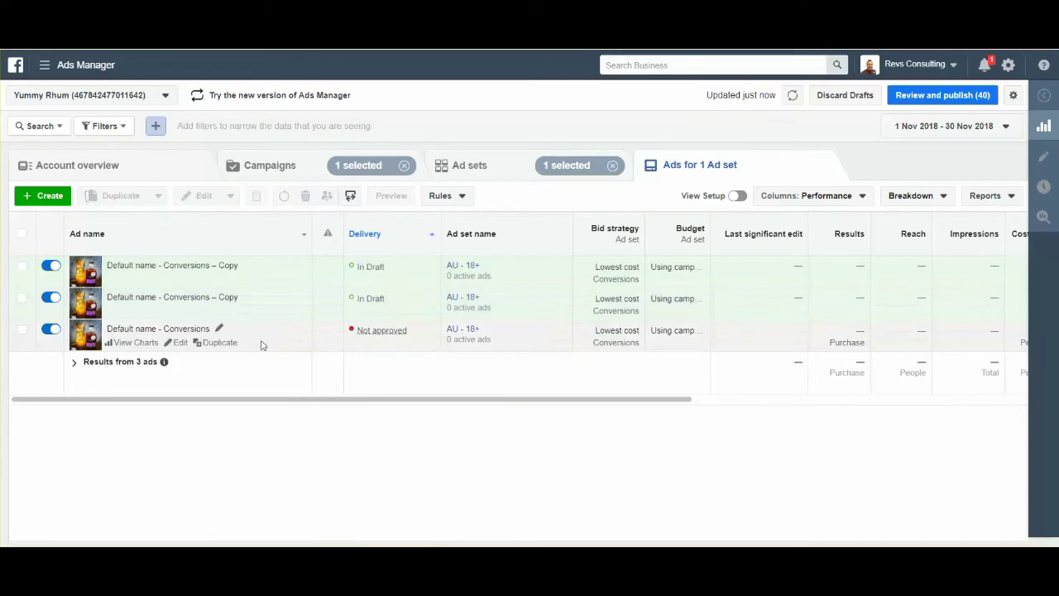
# - Review the original Default name - Conversions ad's settings and preview in the editor, and return to the list with it deselected
pyautogui.click(181, 343)
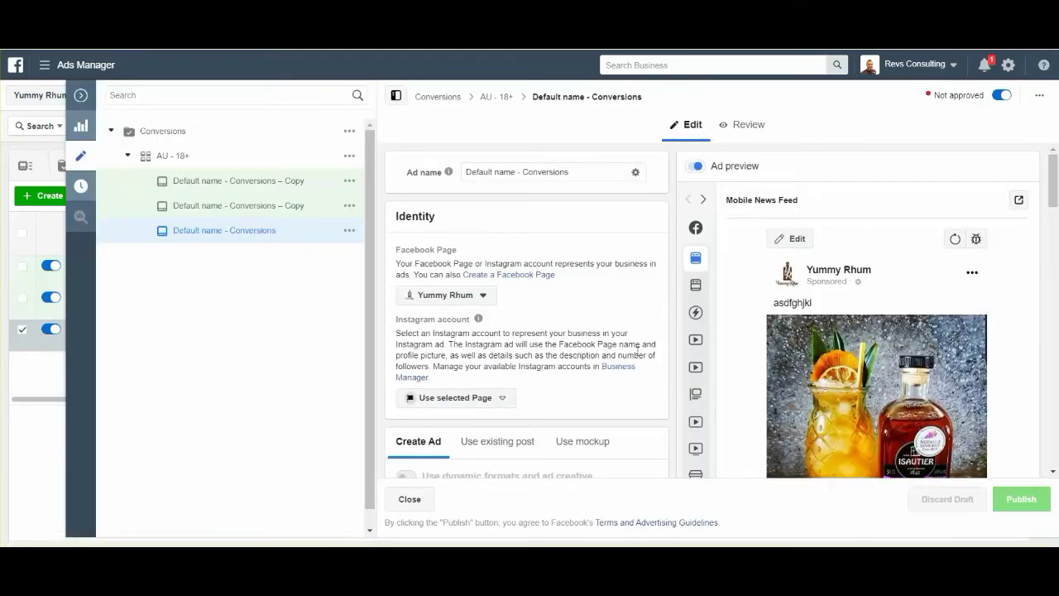
pyautogui.scroll(-15, 637, 354)
pyautogui.scroll(-2, 925, 351)
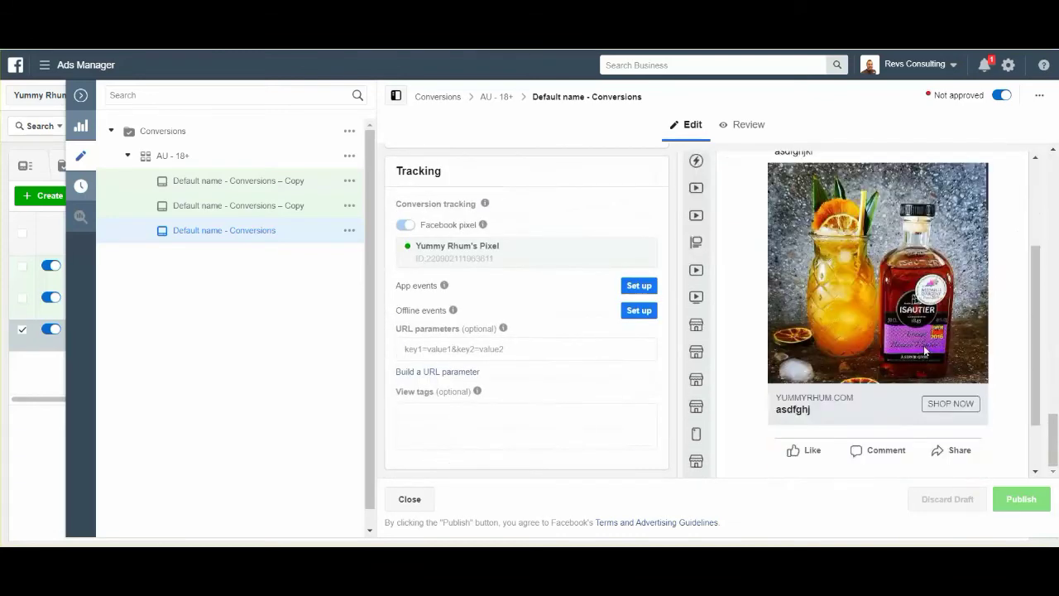
pyautogui.scroll(-1, 925, 352)
pyautogui.scroll(3, 752, 406)
pyautogui.scroll(12, 617, 392)
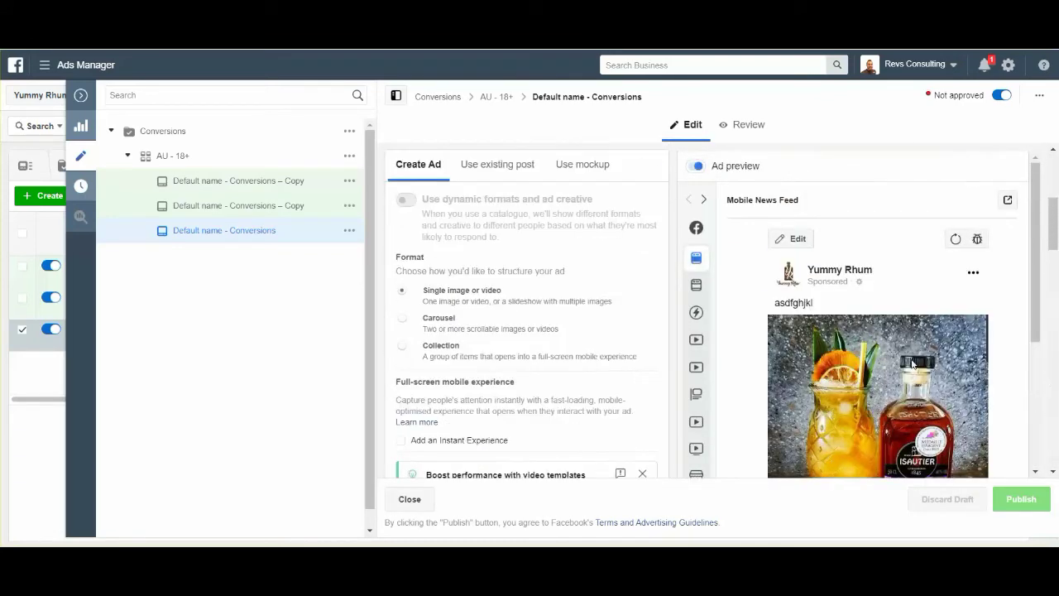
pyautogui.scroll(3, 544, 361)
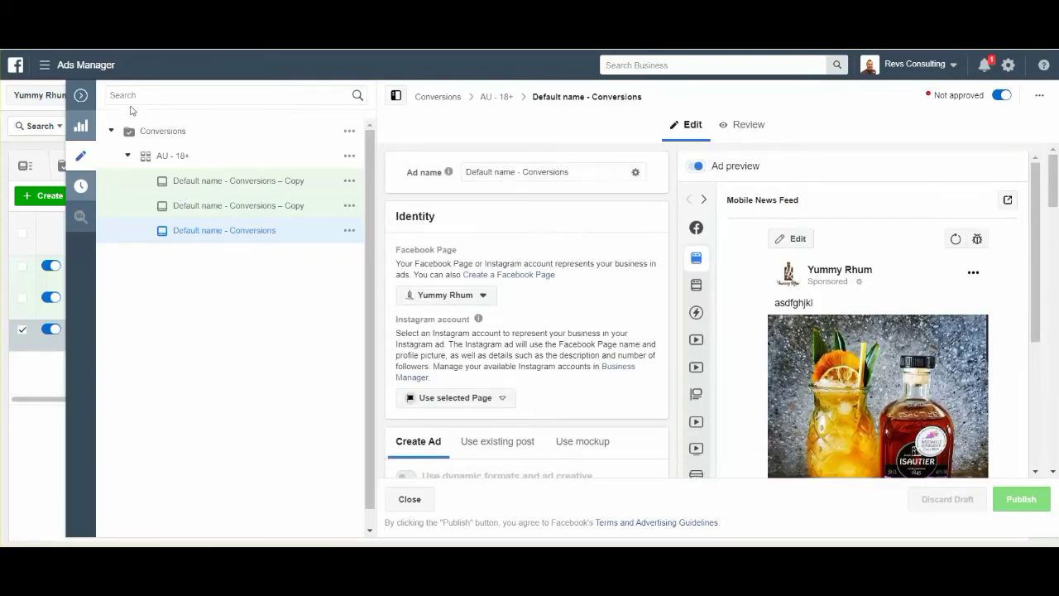
pyautogui.click(80, 95)
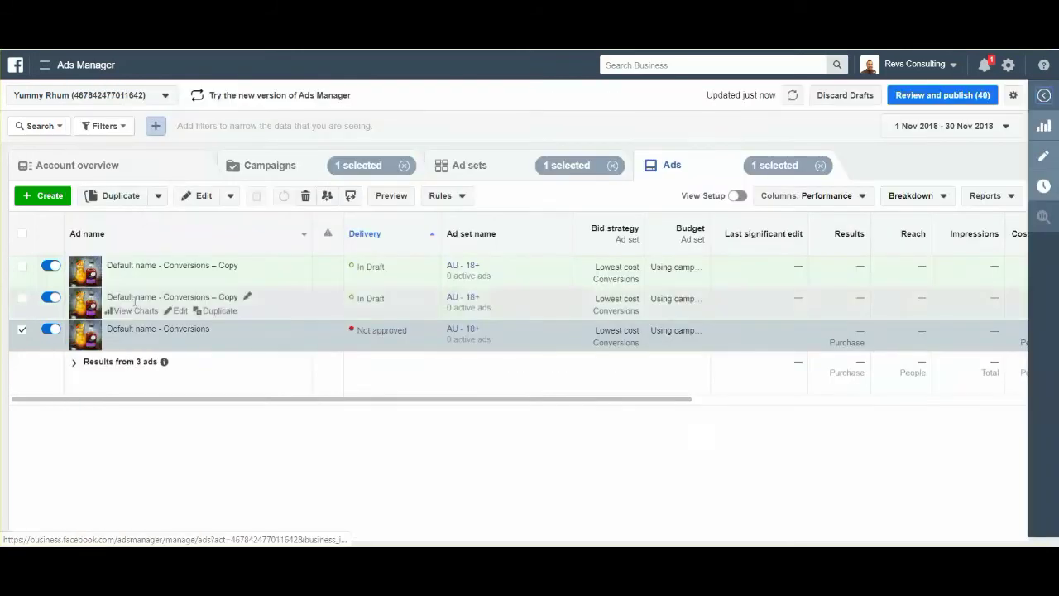
pyautogui.click(24, 331)
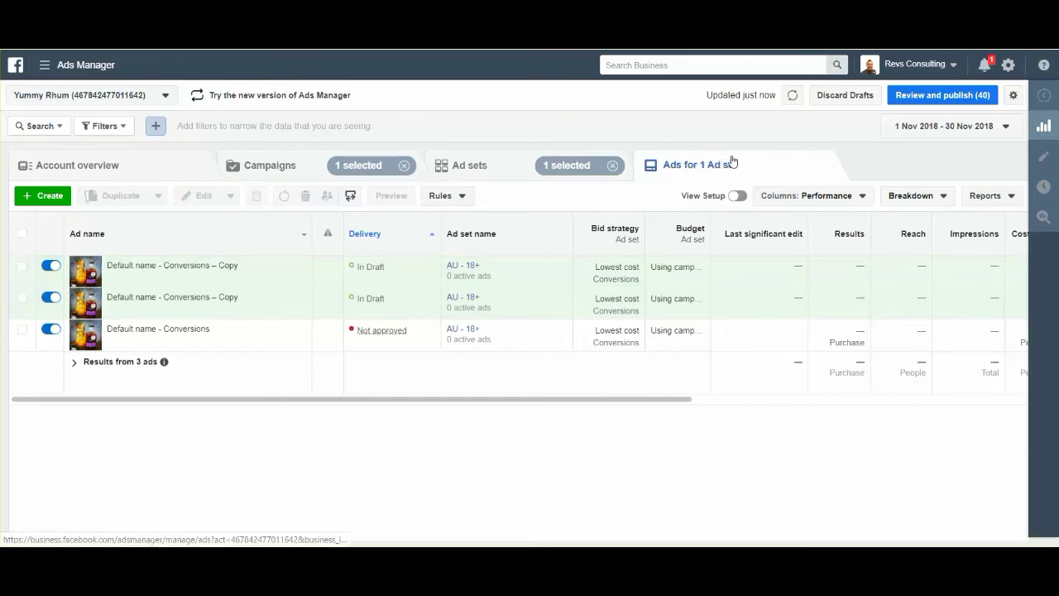
# - Duplicate the AU - 18+ ad set into the original campaign with 2 copies, keeping existing reactions, comments and shares shown
pyautogui.click(494, 172)
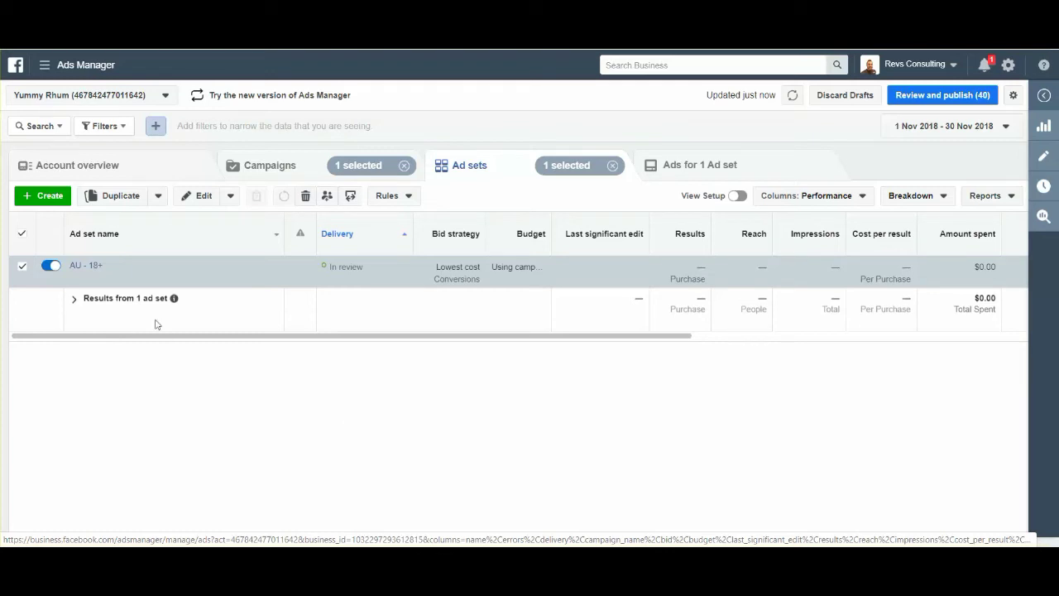
pyautogui.moveTo(148, 263)
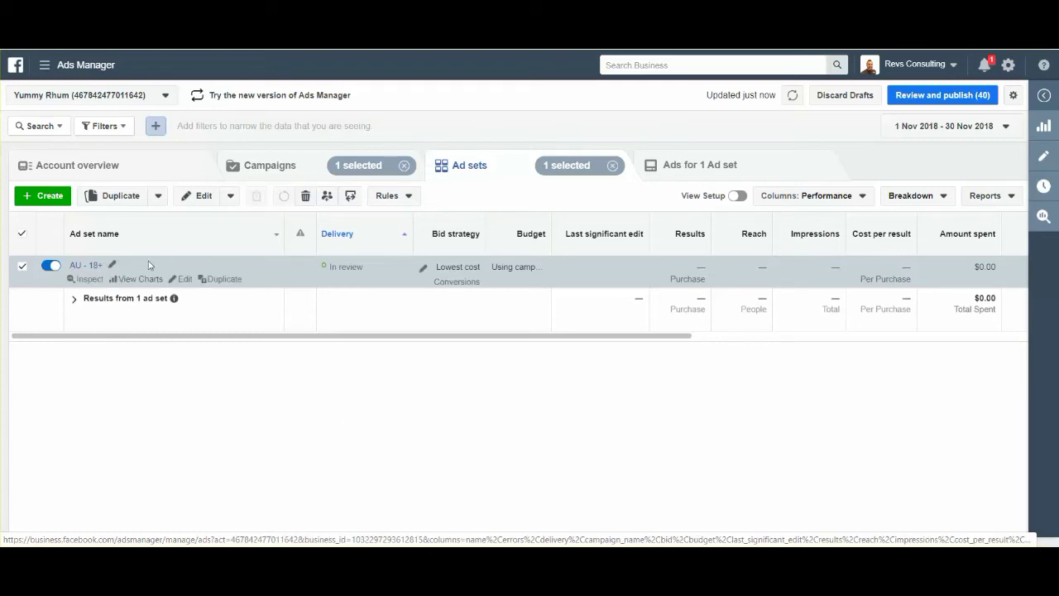
pyautogui.click(223, 279)
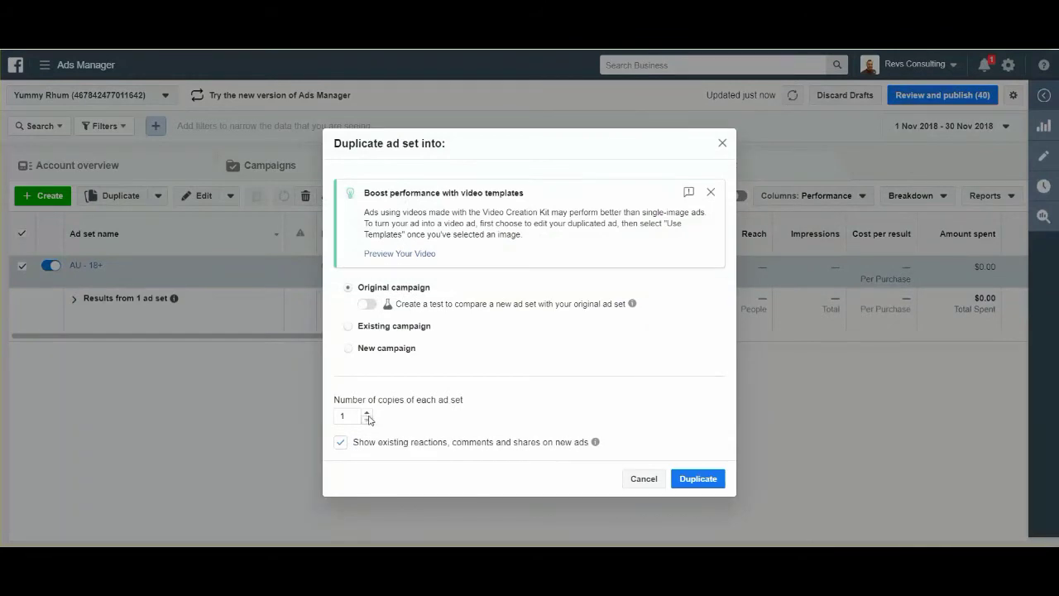
pyautogui.click(367, 414)
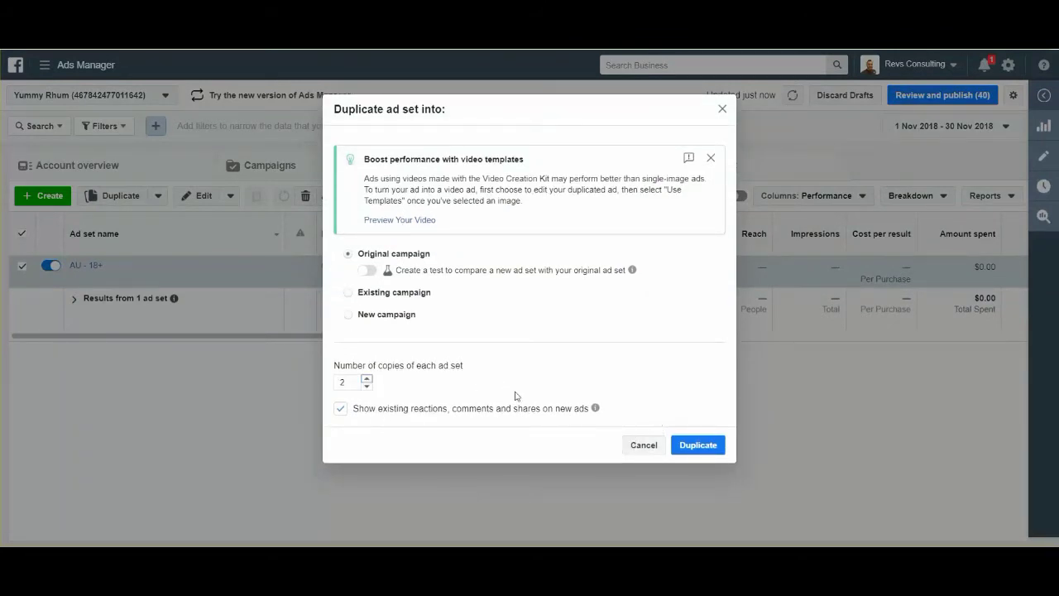
pyautogui.click(699, 445)
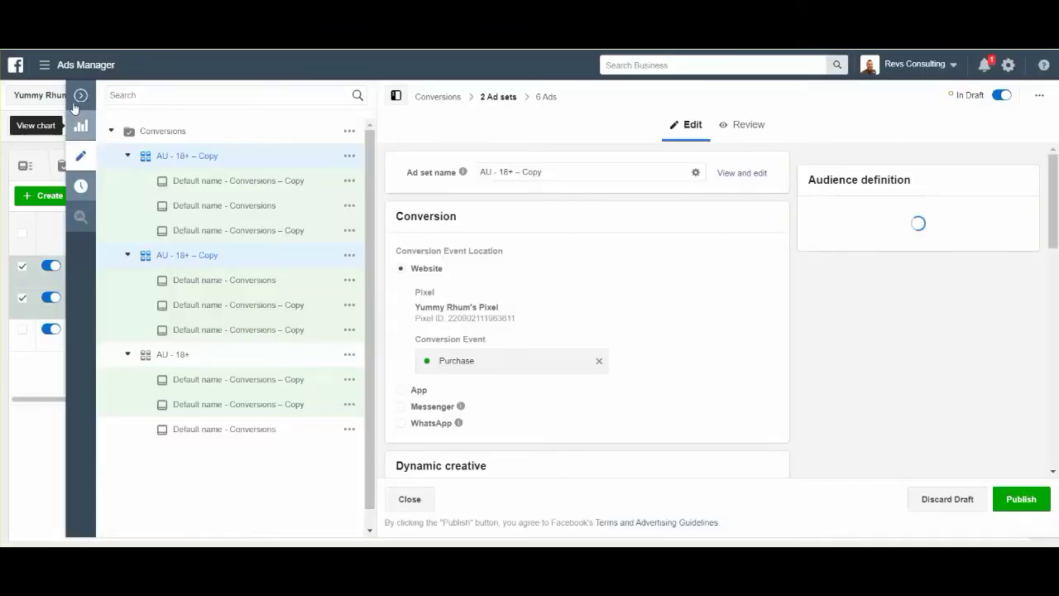
# - Leave the editor for the duplicated ad sets and deselect both AU - 18+ – Copy ad sets in the list
pyautogui.click(81, 97)
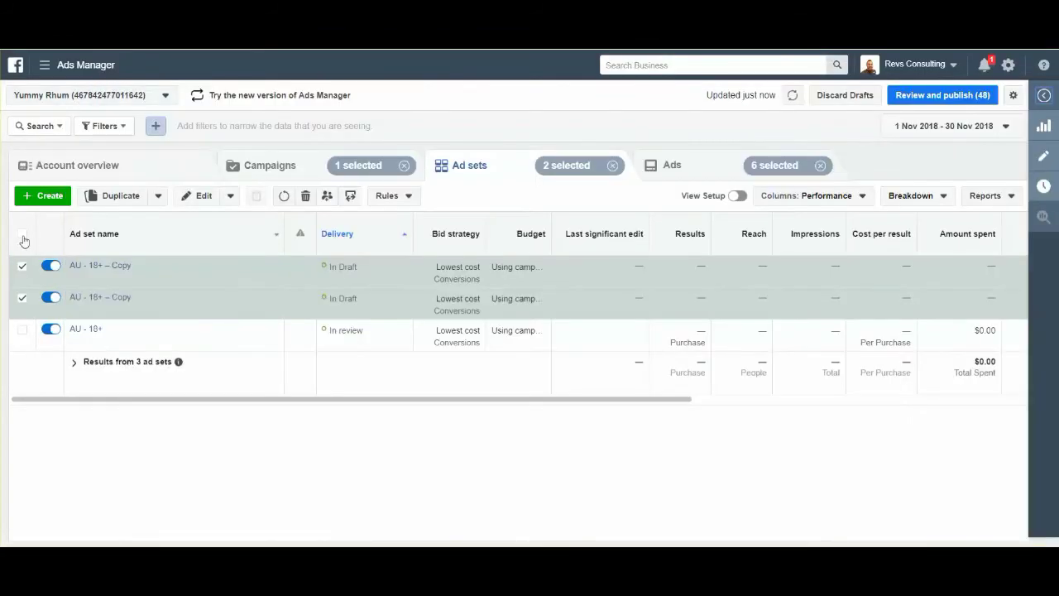
pyautogui.click(22, 298)
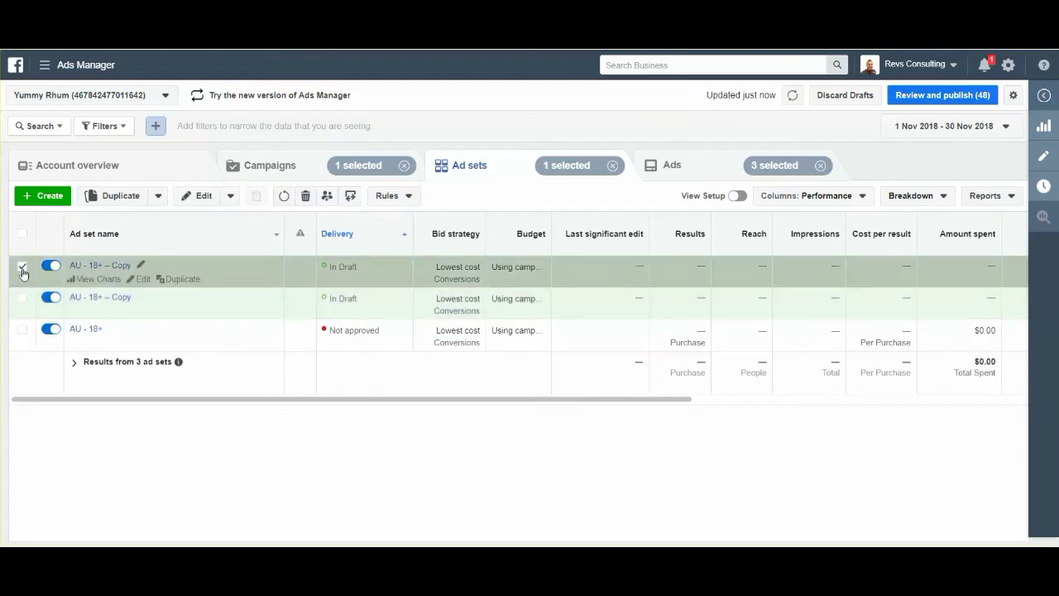
pyautogui.click(23, 266)
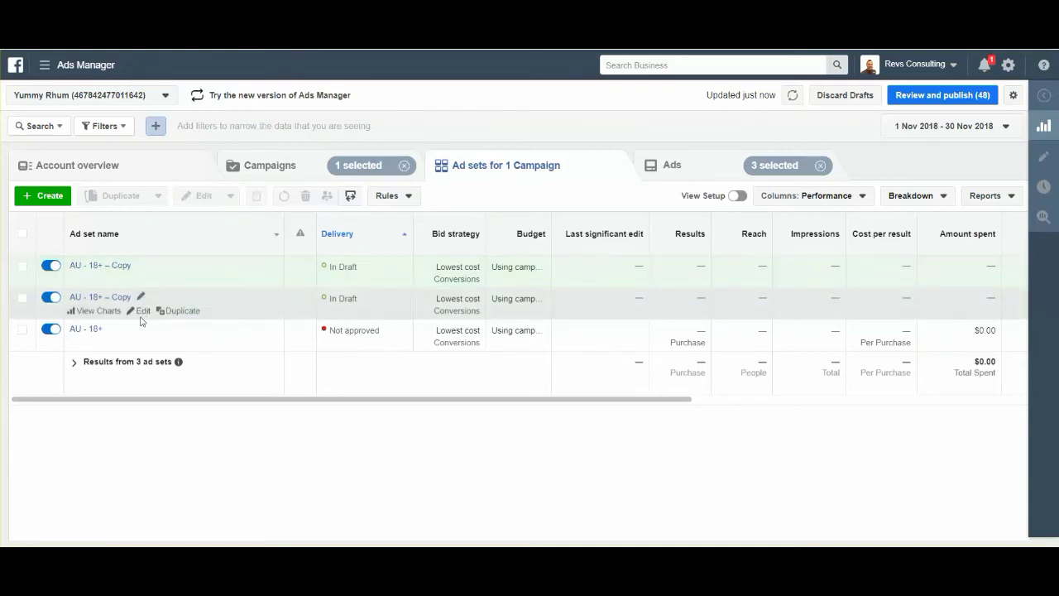
# - Examine the audience and detailed targeting settings of the second AU - 18+ – Copy ad set, and leave its editor with it deselected
pyautogui.click(151, 315)
pyautogui.click(140, 311)
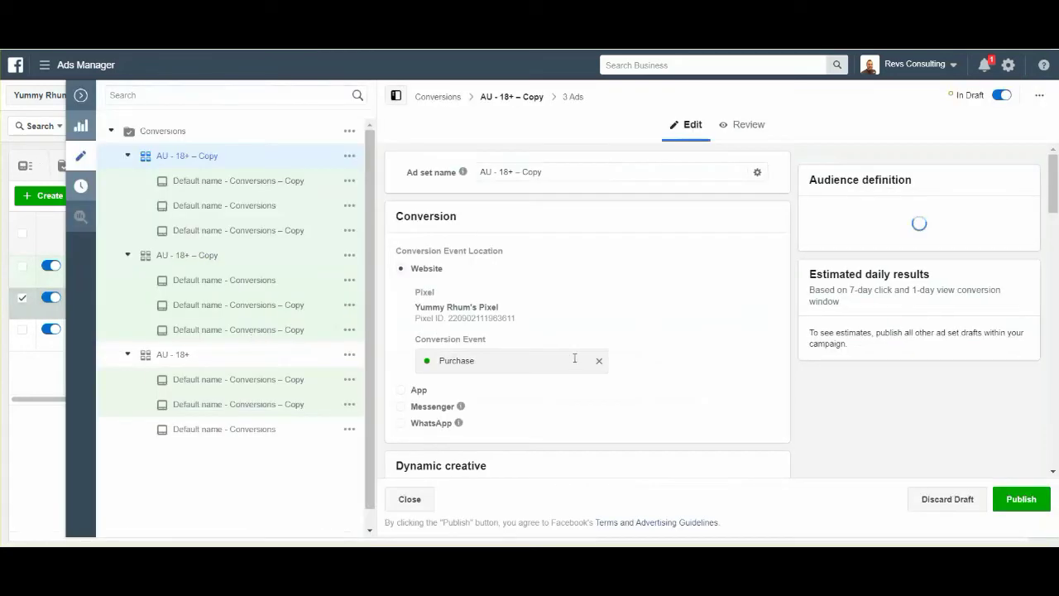
pyautogui.scroll(-8, 574, 372)
pyautogui.scroll(2, 488, 418)
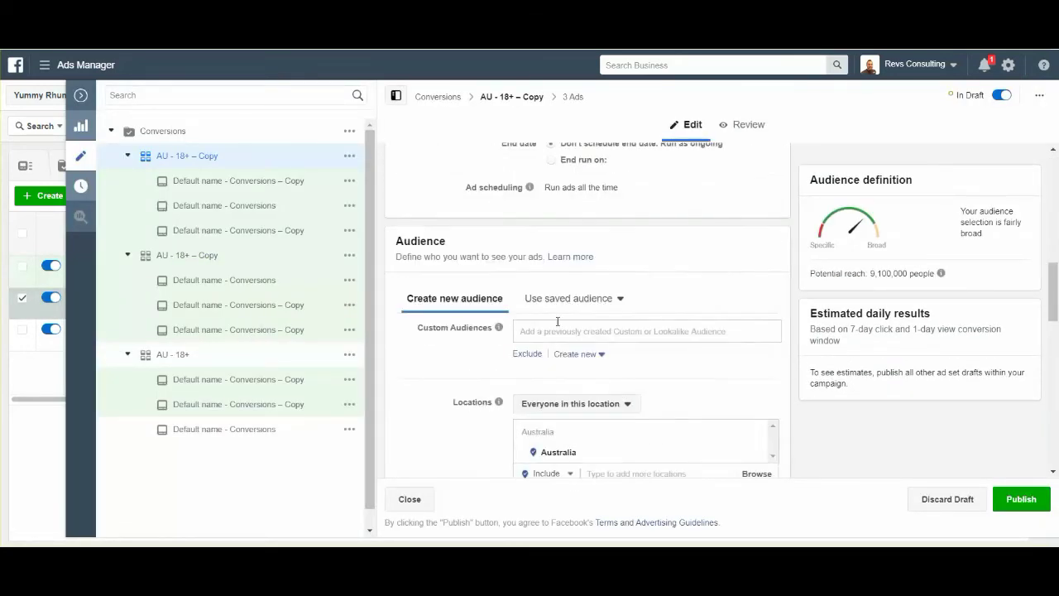
pyautogui.scroll(-6, 472, 365)
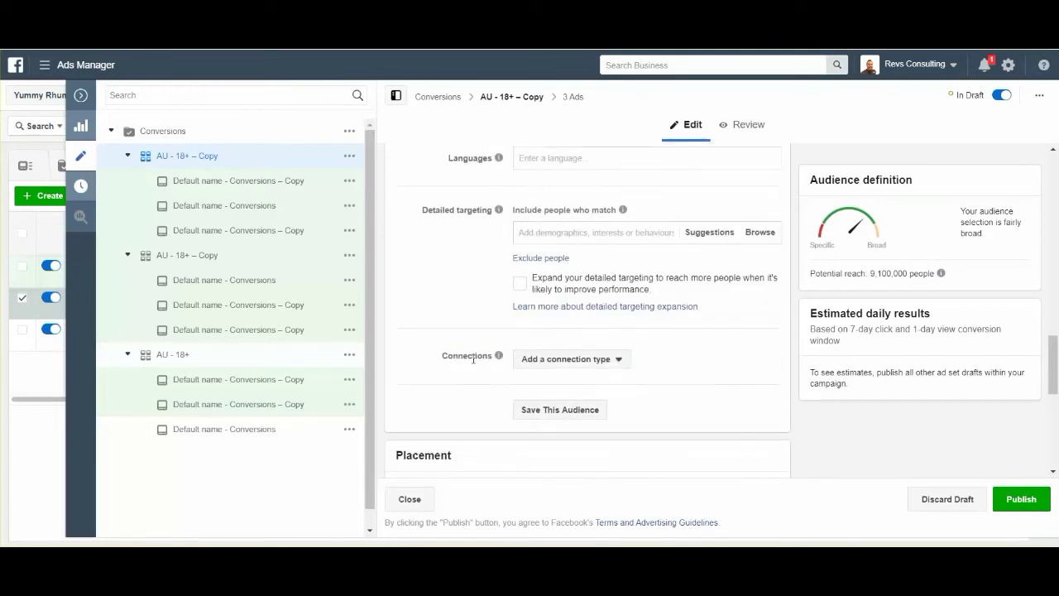
pyautogui.click(565, 232)
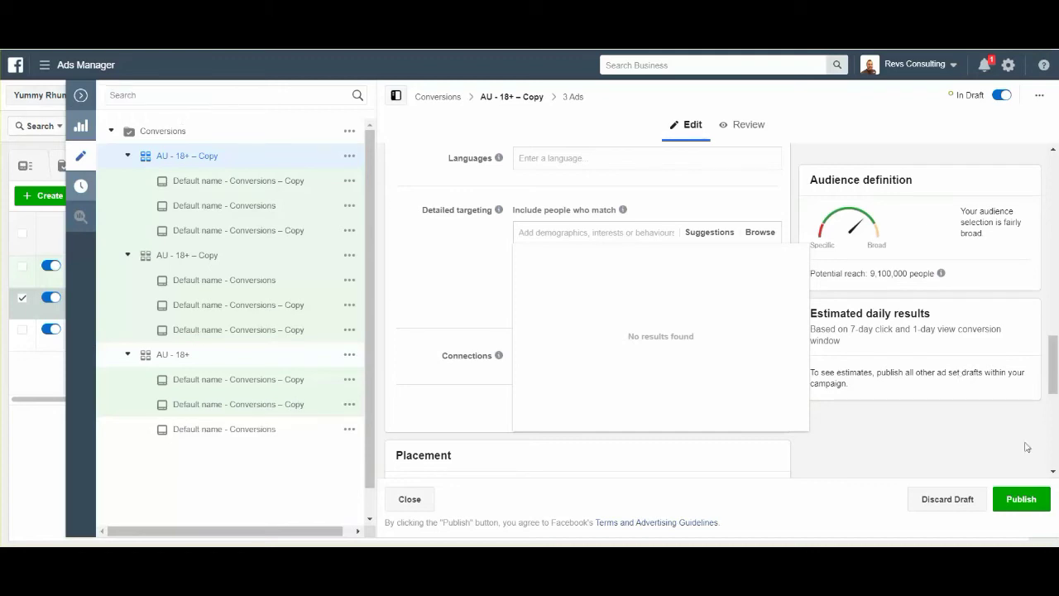
pyautogui.click(80, 97)
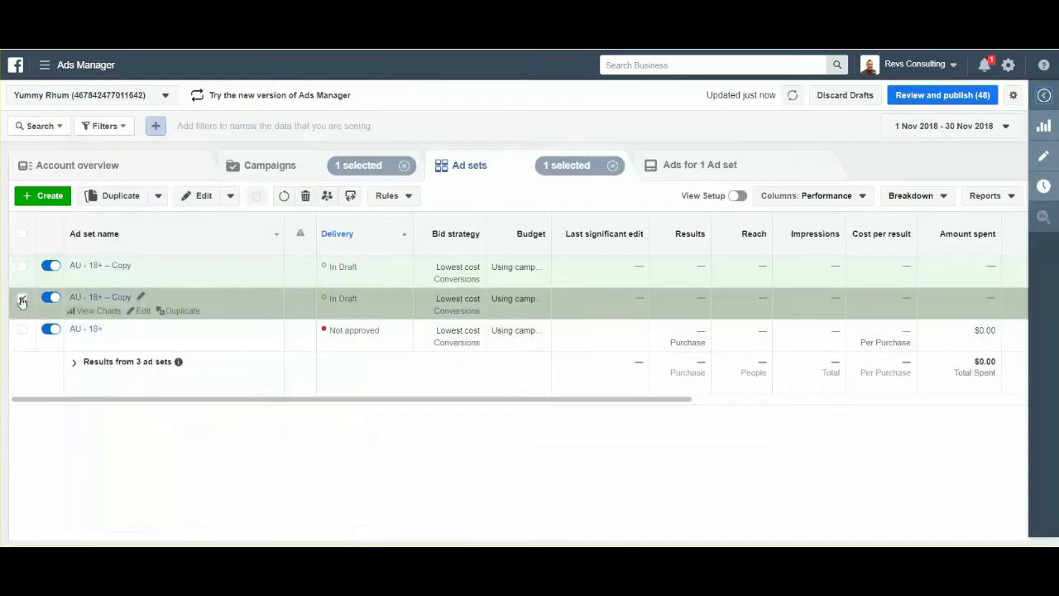
pyautogui.click(21, 298)
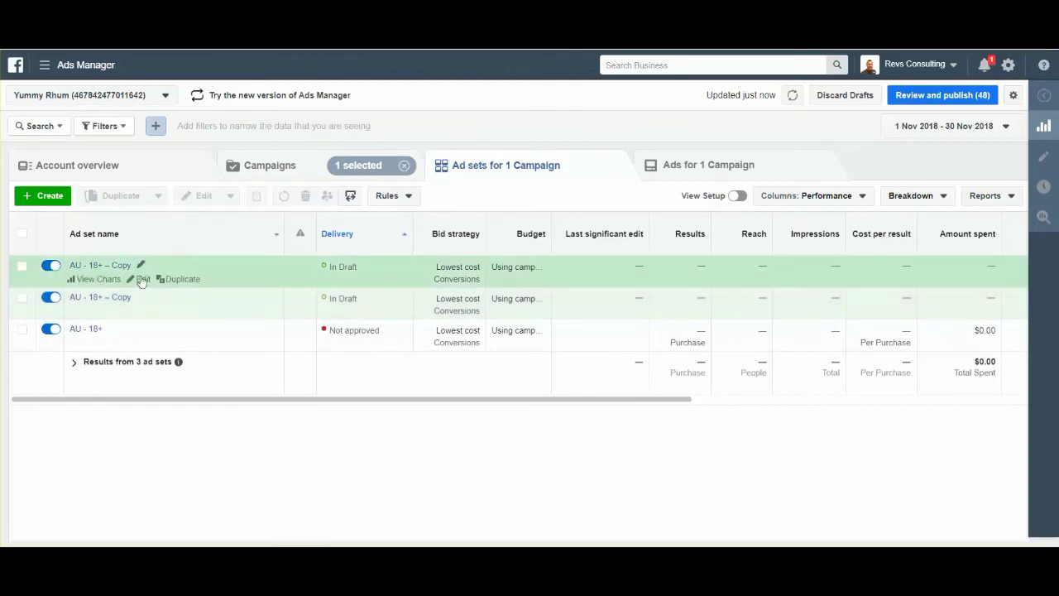
# - View the ads inside the second AU - 18+ – Copy ad set, and return to the ad sets list with it deselected
pyautogui.click(116, 299)
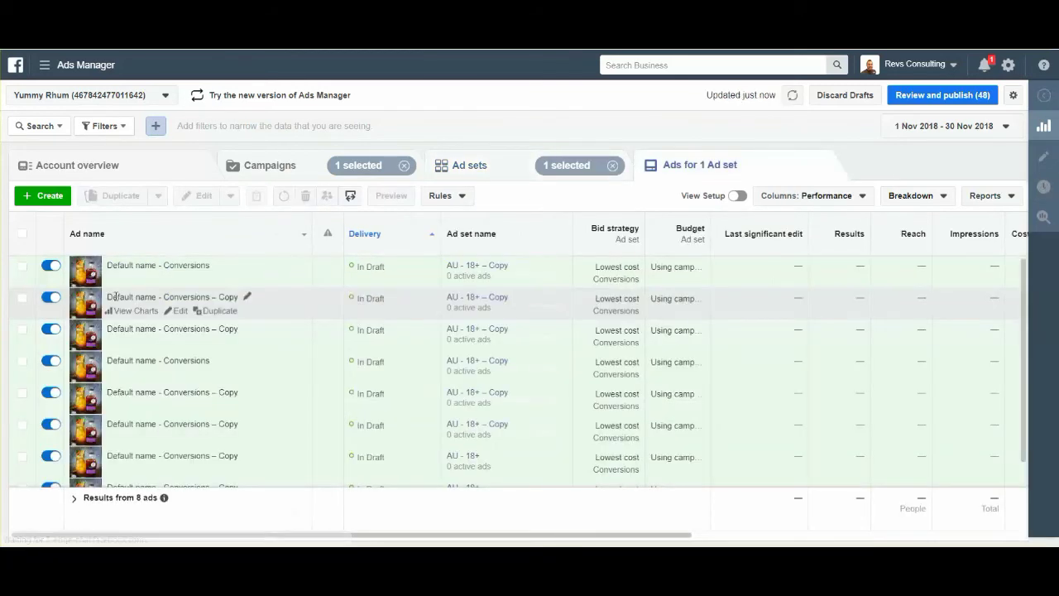
pyautogui.click(476, 168)
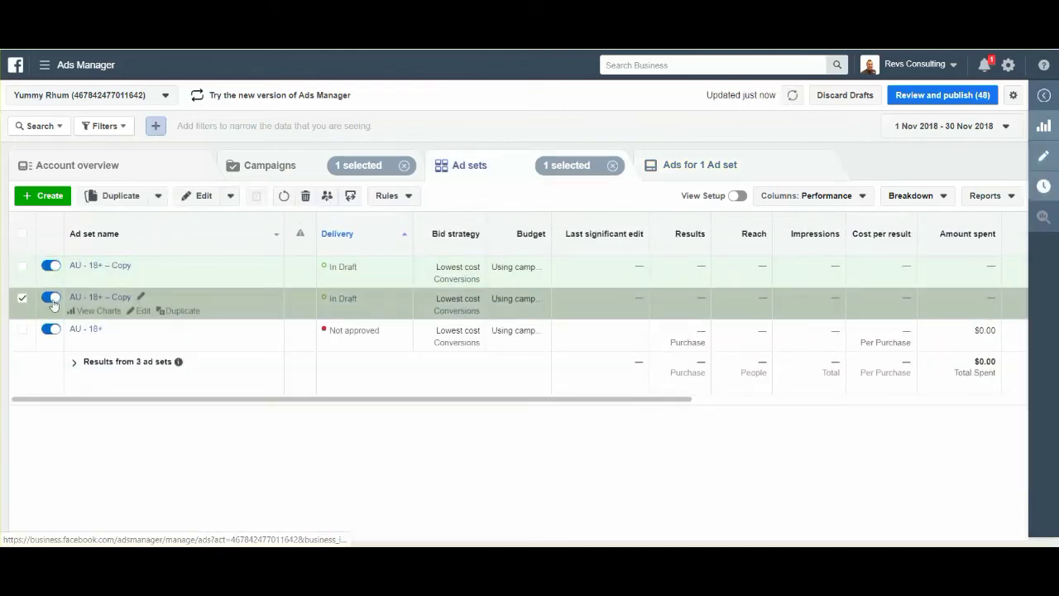
pyautogui.click(110, 299)
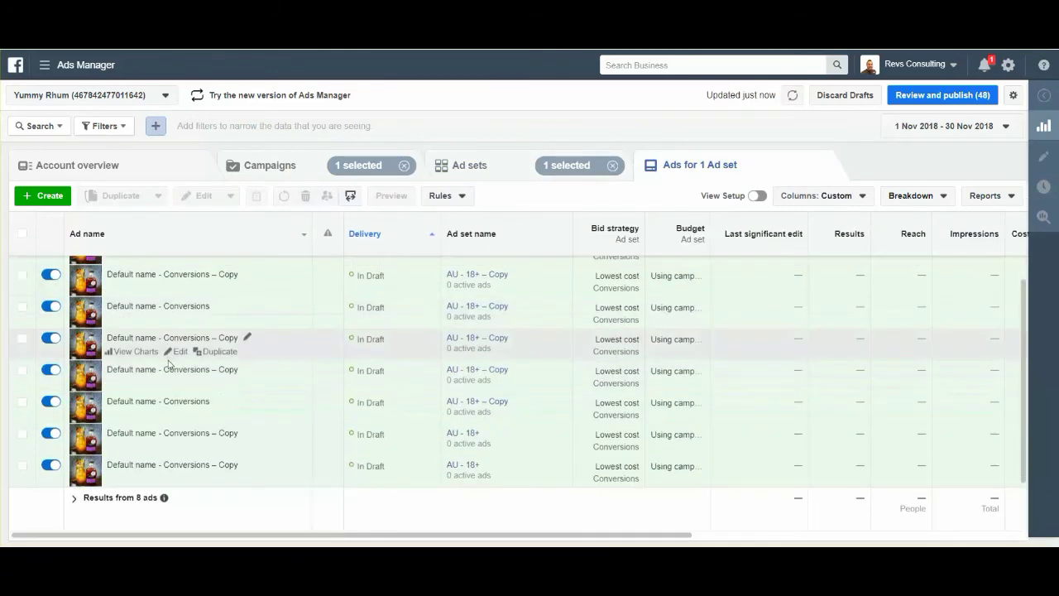
pyautogui.click(492, 169)
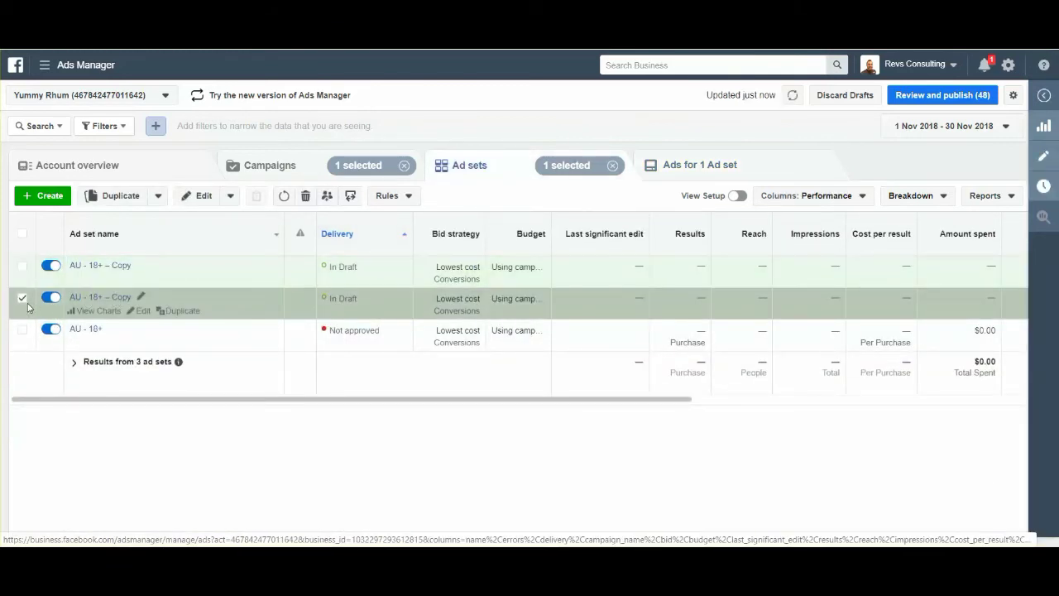
pyautogui.click(22, 301)
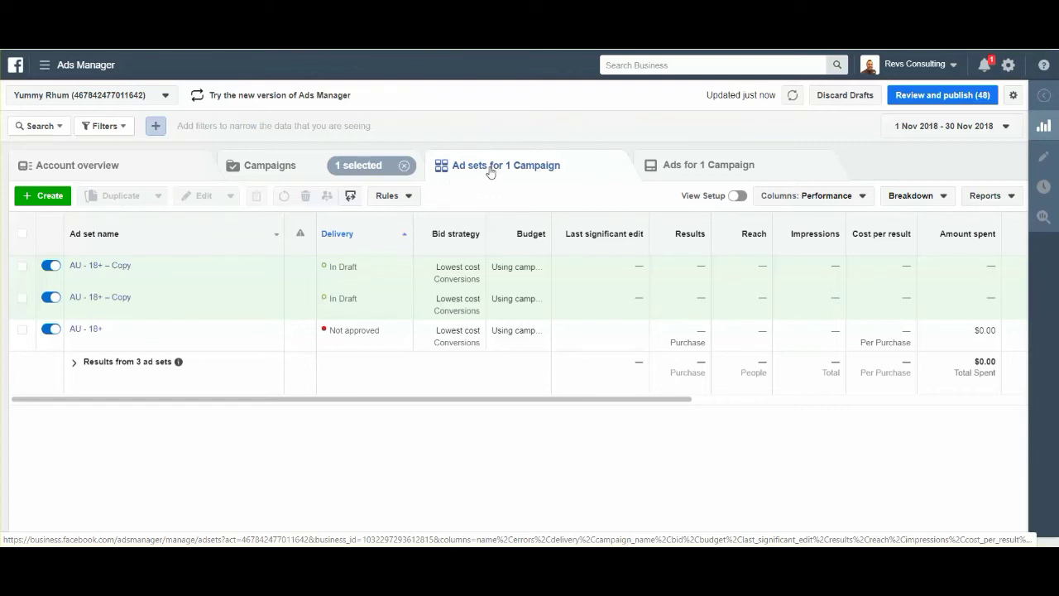
# - Go back to the campaigns list, select the in-review Conversions campaign, and review and publish all draft ad sets and ads
pyautogui.click(267, 171)
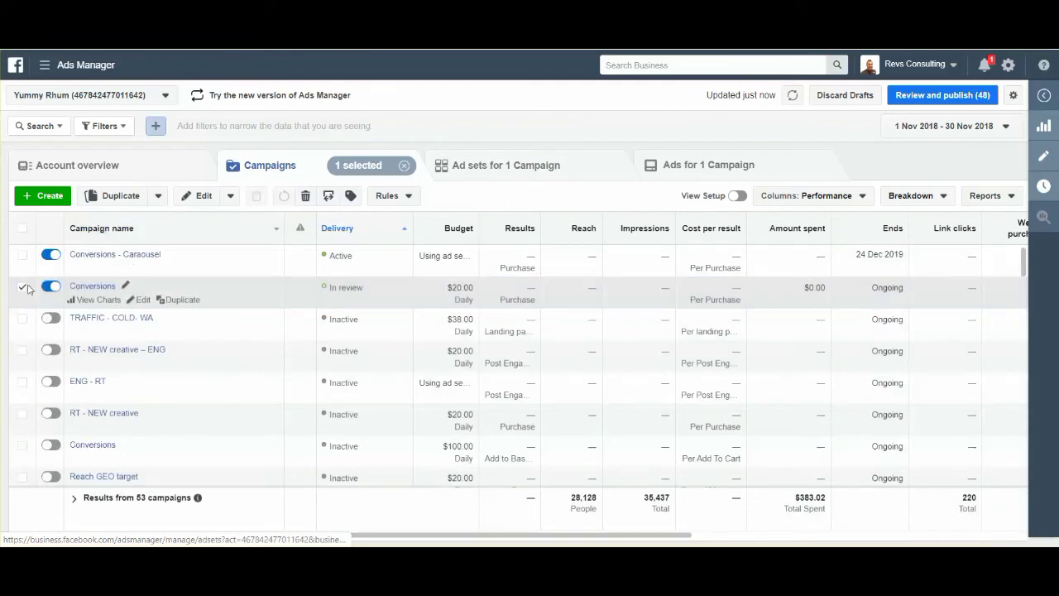
pyautogui.click(22, 287)
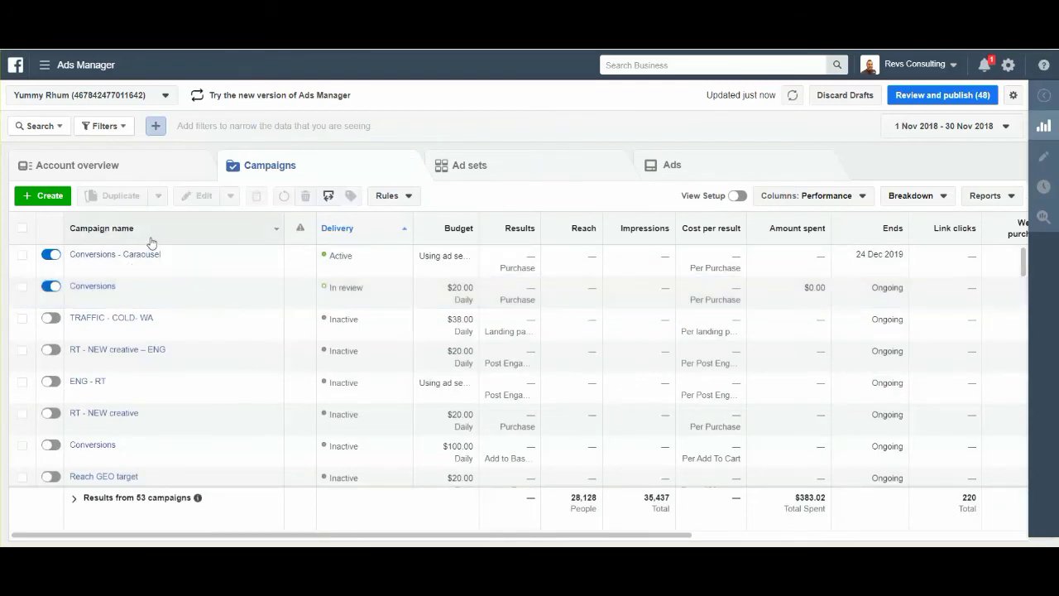
pyautogui.click(22, 290)
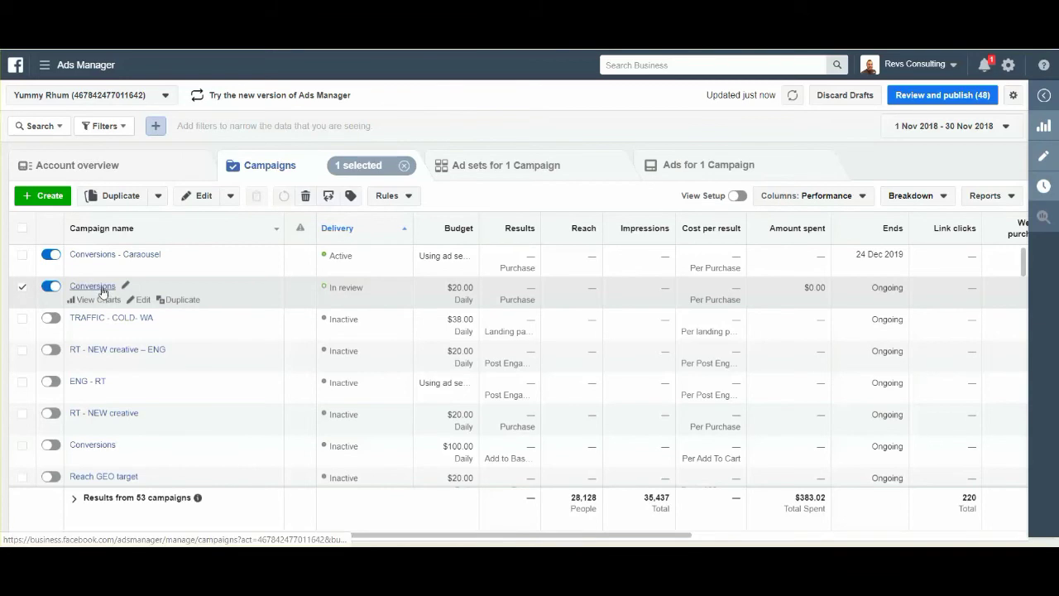
pyautogui.click(937, 97)
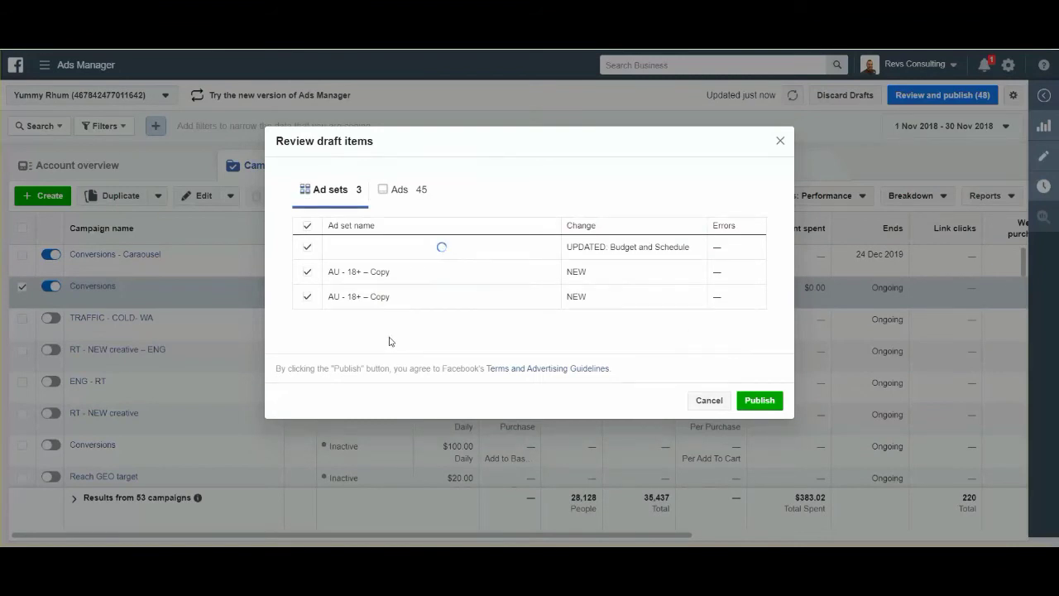
pyautogui.click(780, 405)
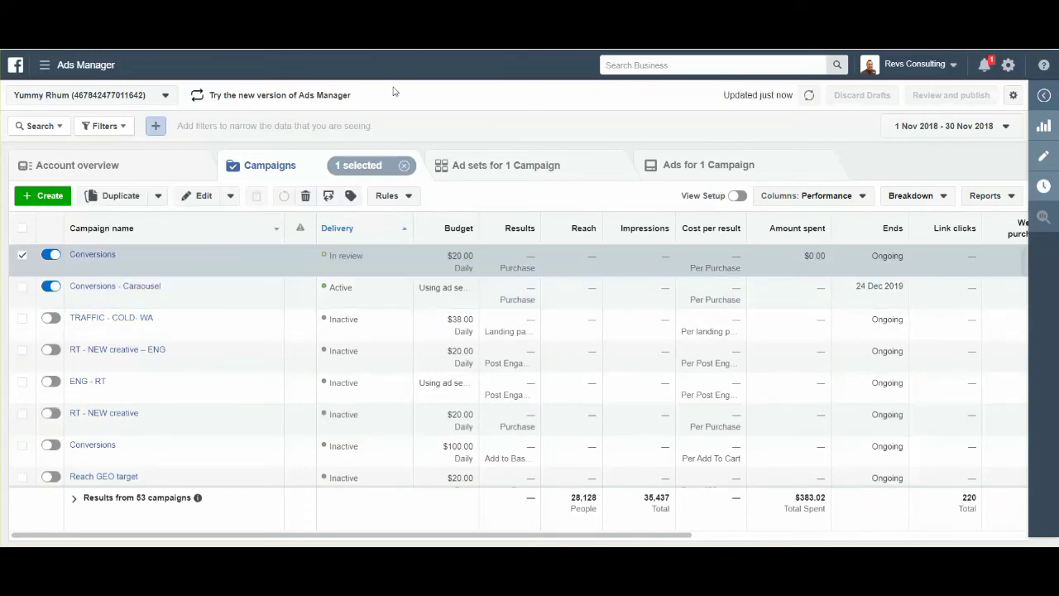
# - Deselect the Conversions campaign and open its original AU - 18+ ad set to check the delivery status of its published ads
pyautogui.click(22, 255)
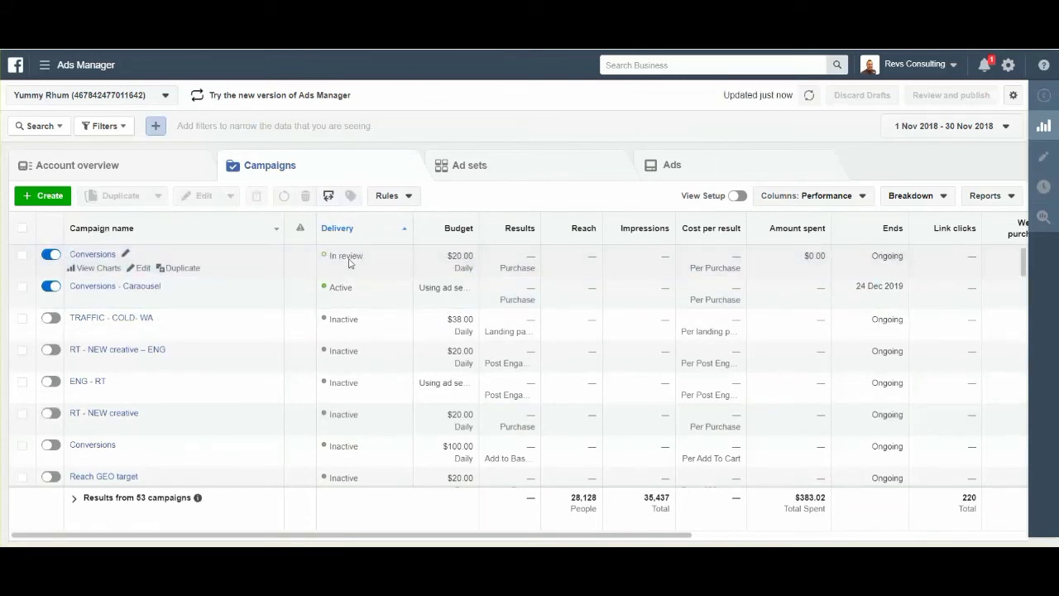
pyautogui.click(93, 255)
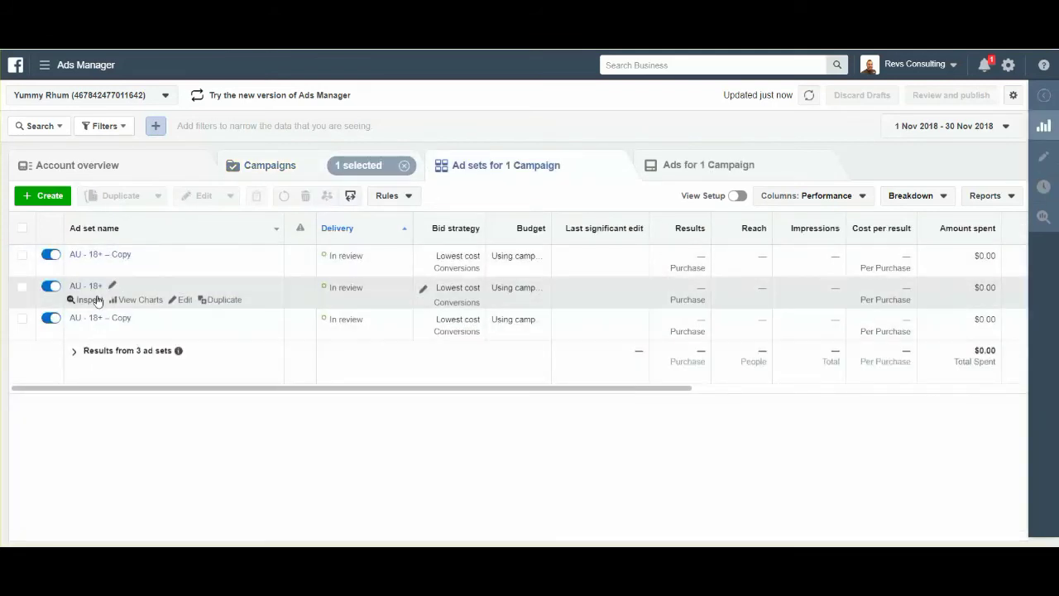
pyautogui.click(93, 287)
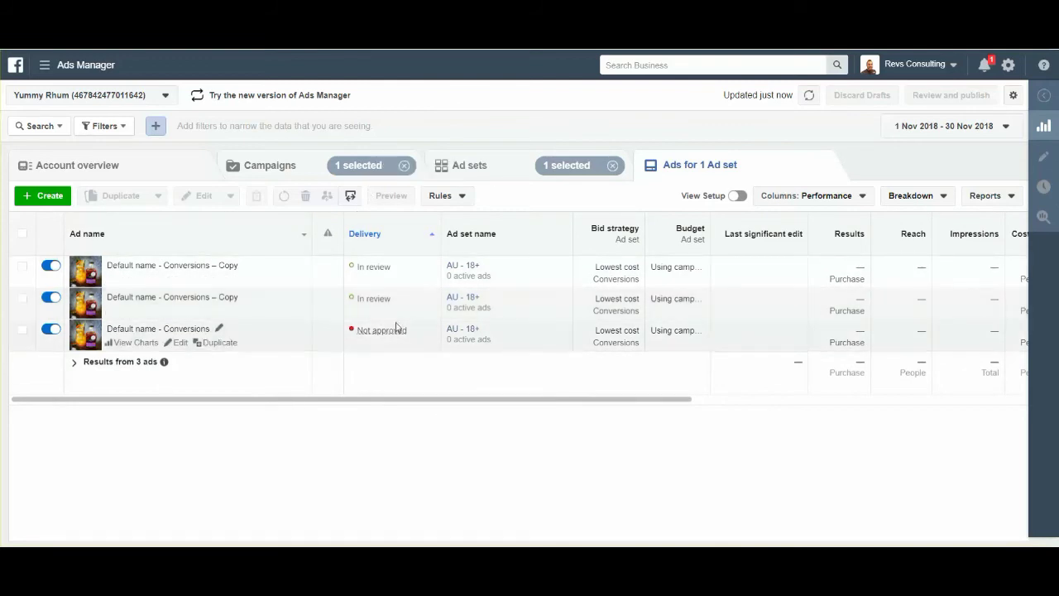
# - Return to the campaigns list, duplicate the in-review Conversions campaign and publish the copy with its ad sets and ads
pyautogui.click(479, 164)
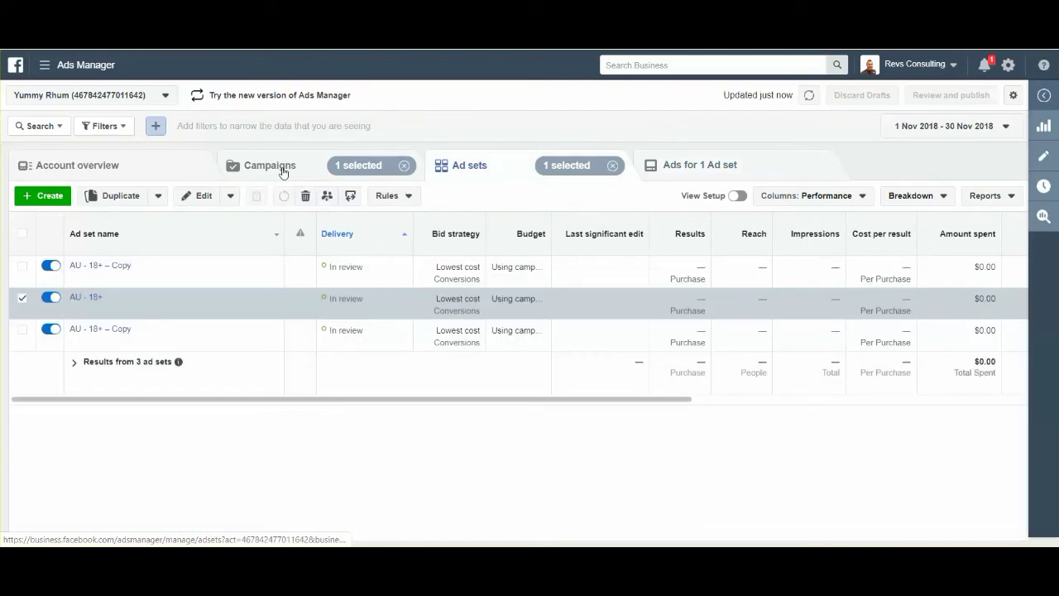
pyautogui.click(283, 168)
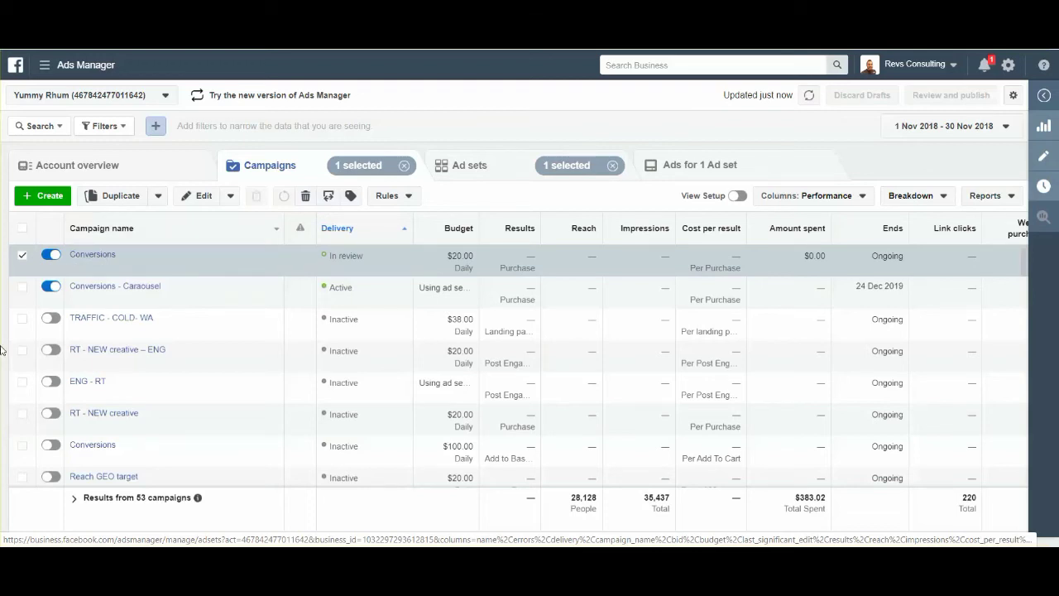
pyautogui.click(23, 257)
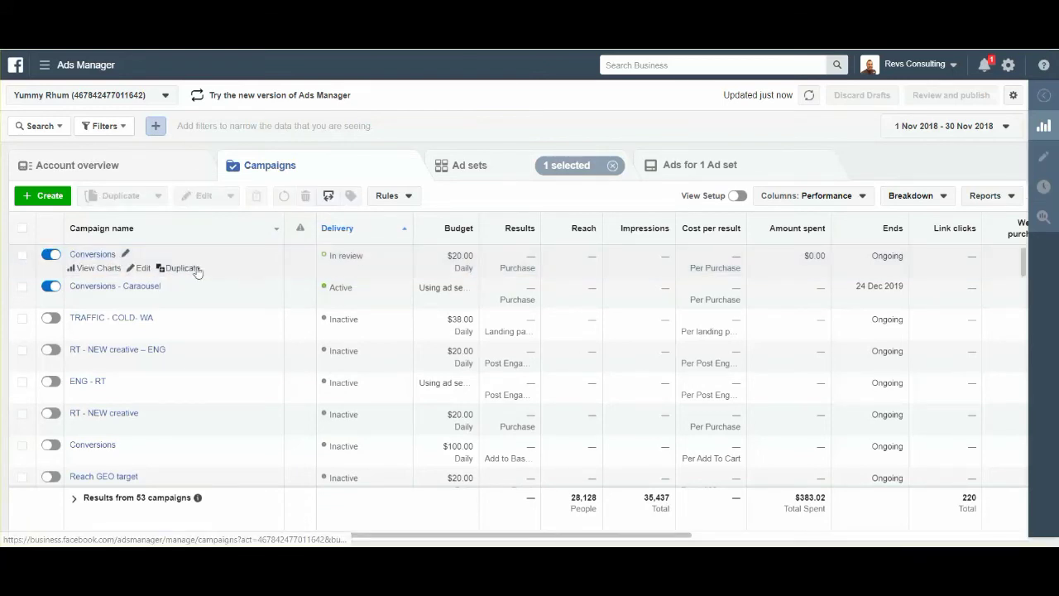
pyautogui.moveTo(342, 253)
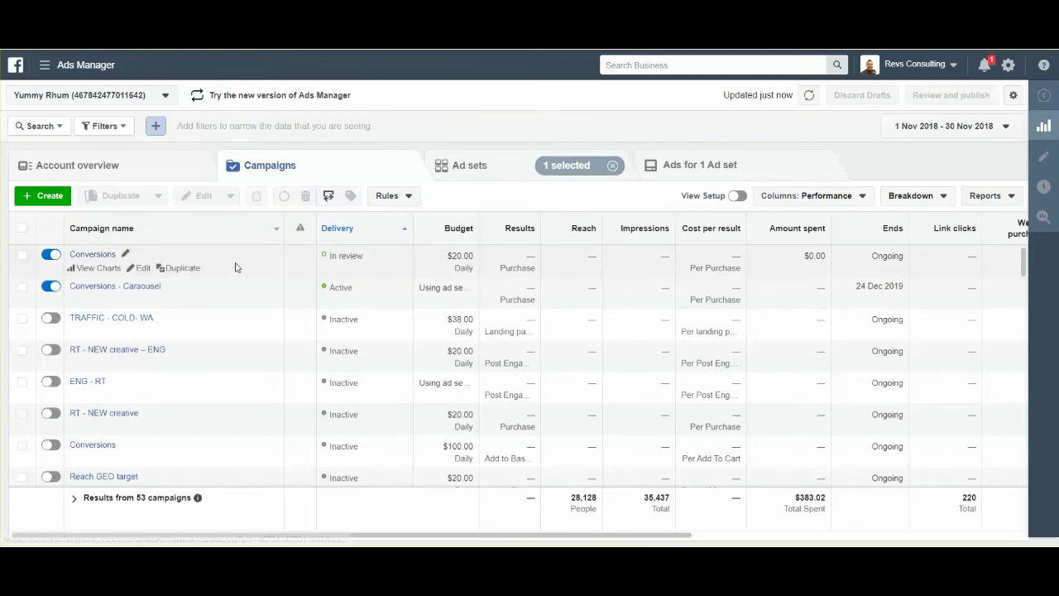
pyautogui.click(181, 269)
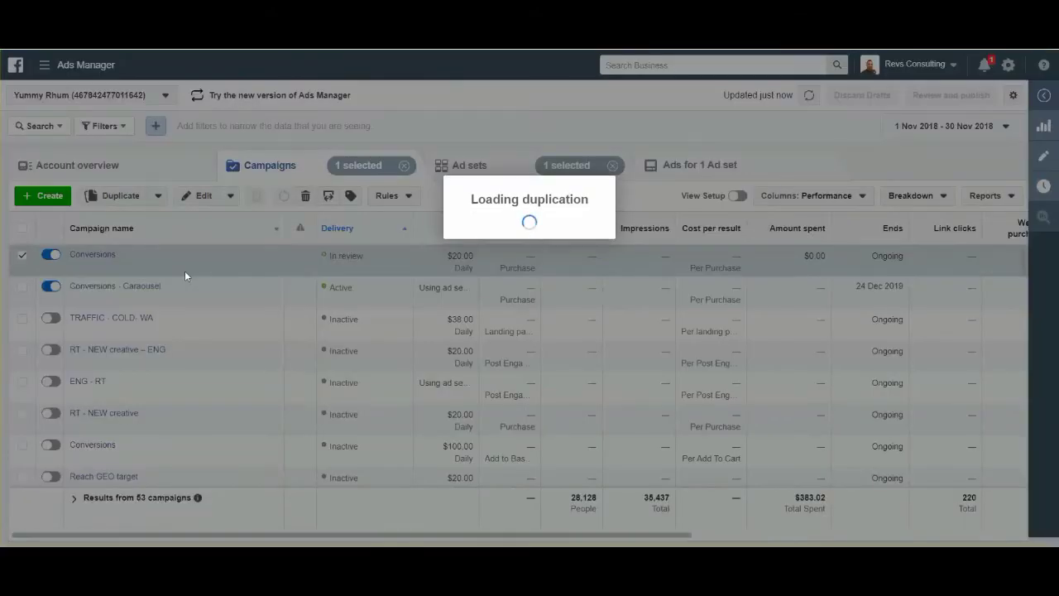
pyautogui.click(695, 304)
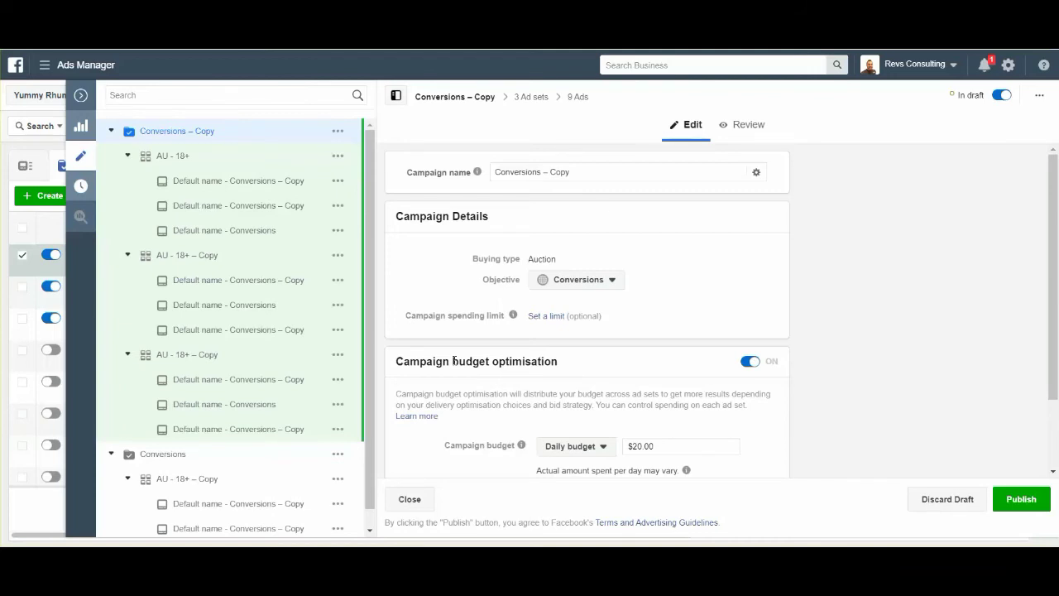
pyautogui.click(1006, 503)
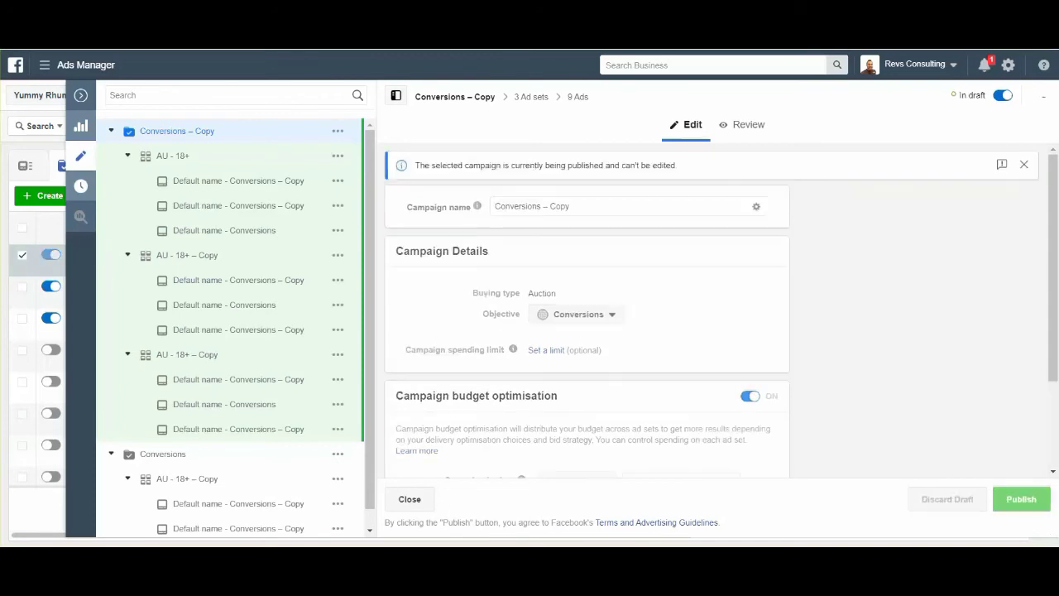
pyautogui.click(80, 95)
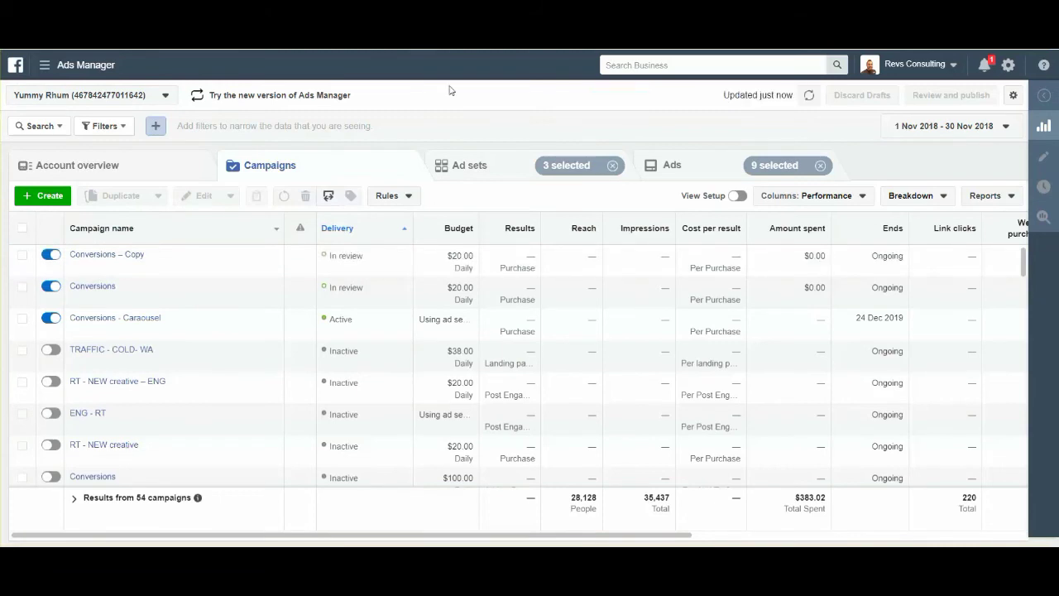
# - Open the AU - 18+ ad set inside the Conversions – Copy campaign and clear the selection of its ads
pyautogui.moveTo(135, 245)
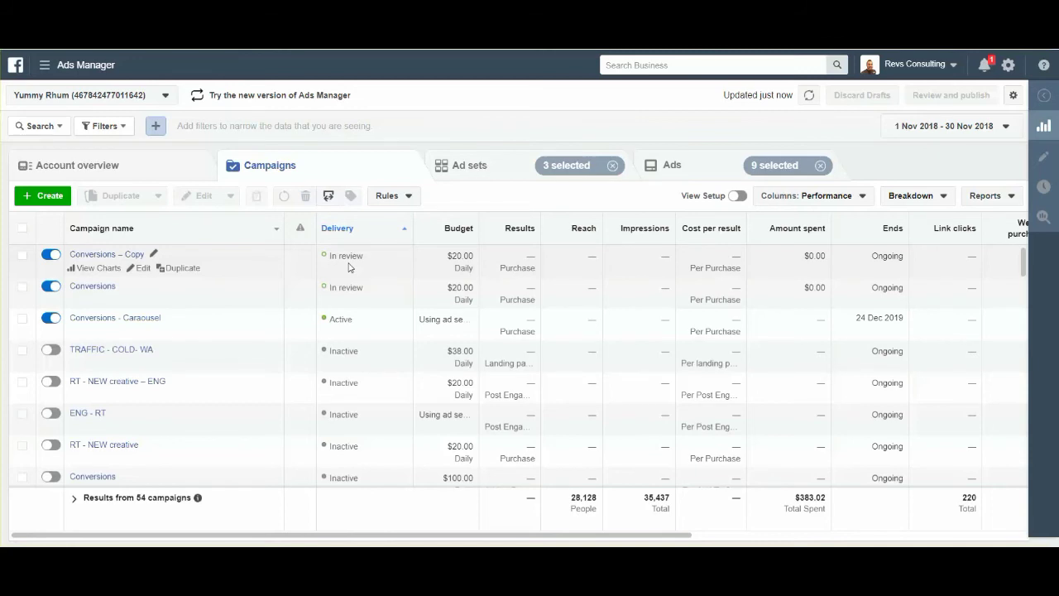
pyautogui.click(108, 259)
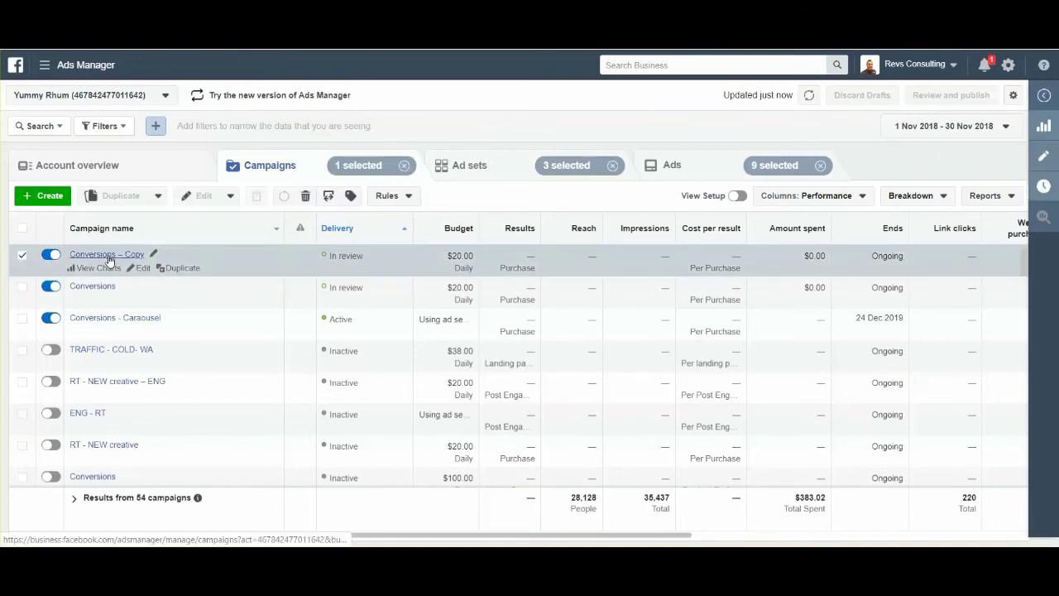
pyautogui.click(108, 255)
pyautogui.click(86, 268)
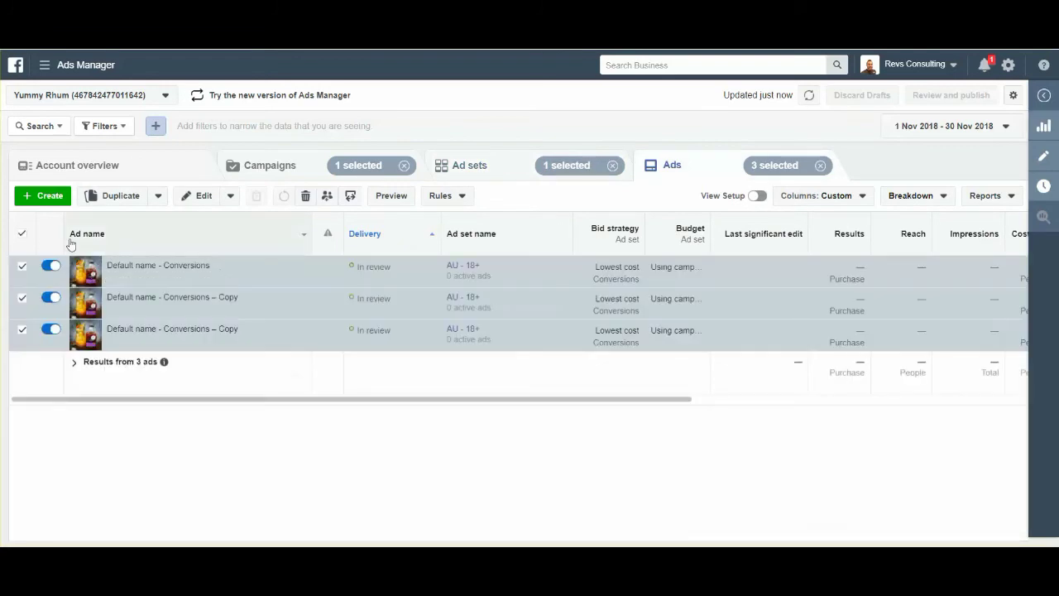
pyautogui.click(22, 235)
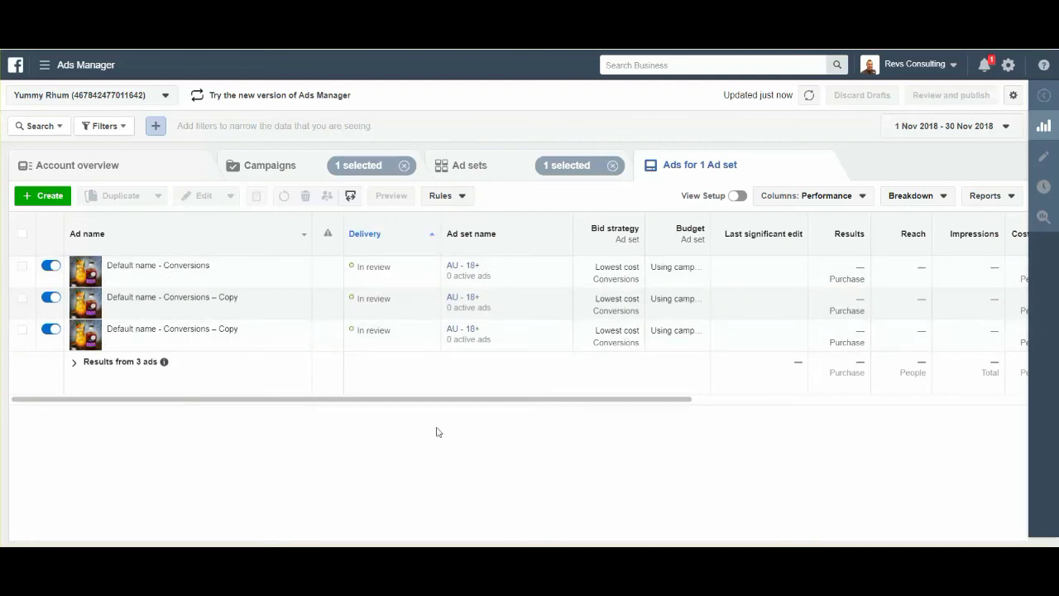
# - Examine the primary text and headline of the Default name - Conversions ad, and leave its editor with it deselected
pyautogui.moveTo(182, 282)
pyautogui.click(181, 282)
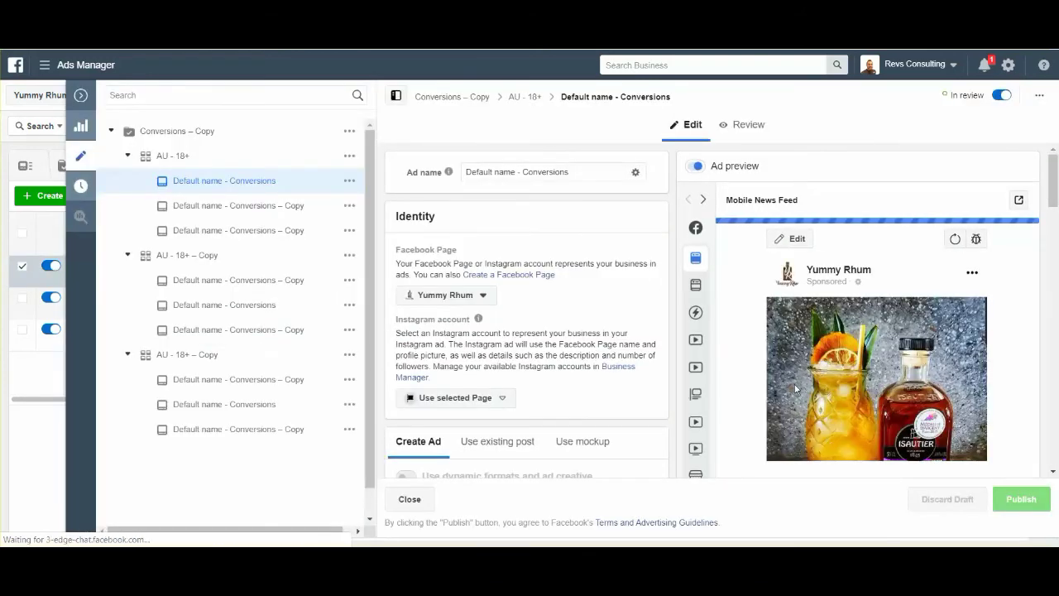
pyautogui.scroll(-7, 878, 312)
pyautogui.scroll(-6, 551, 402)
pyautogui.scroll(-6, 521, 436)
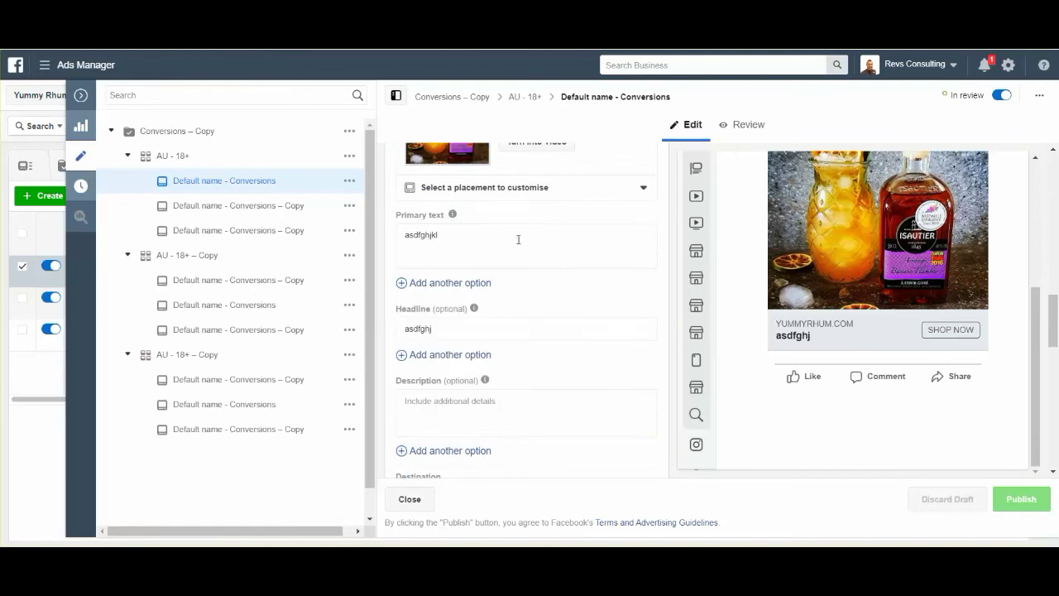
pyautogui.click(81, 95)
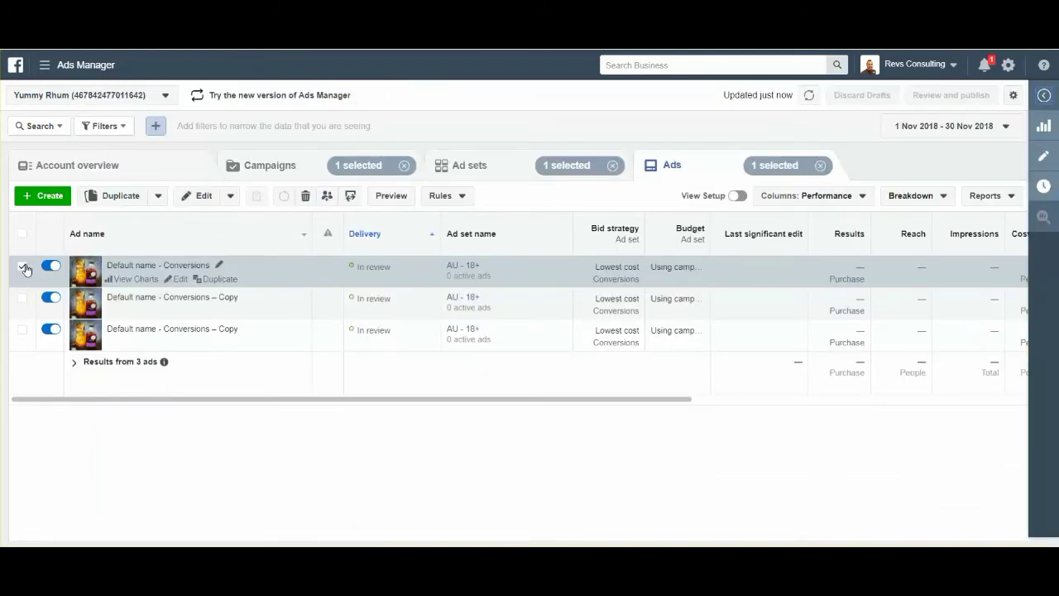
pyautogui.click(24, 269)
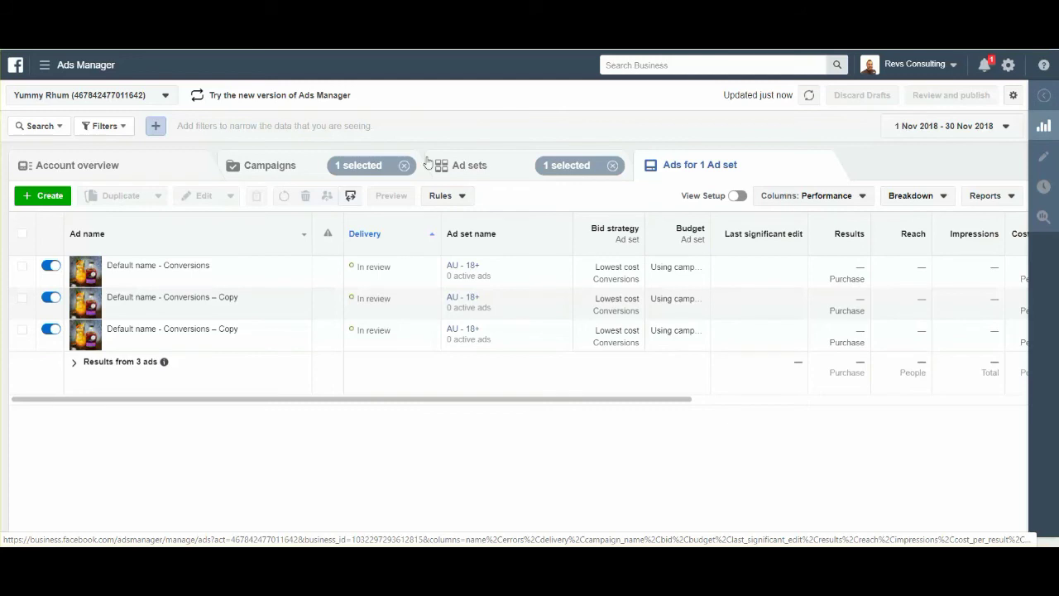
# - Delete both AU - 18+ – Copy ad sets from the Conversions – Copy campaign, keeping only the original AU - 18+ ad set
pyautogui.click(484, 167)
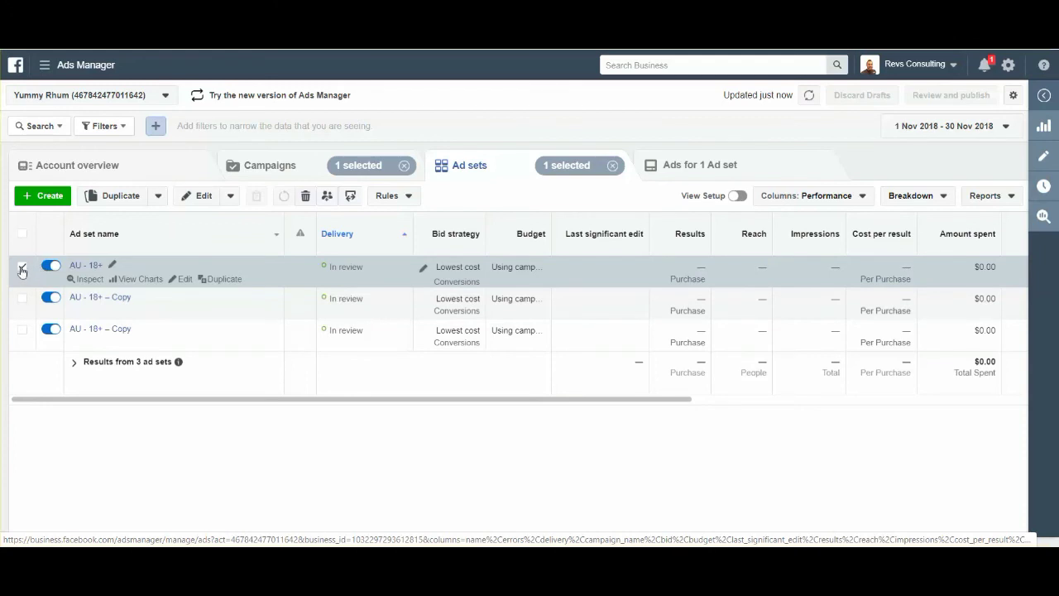
pyautogui.click(22, 270)
pyautogui.click(22, 331)
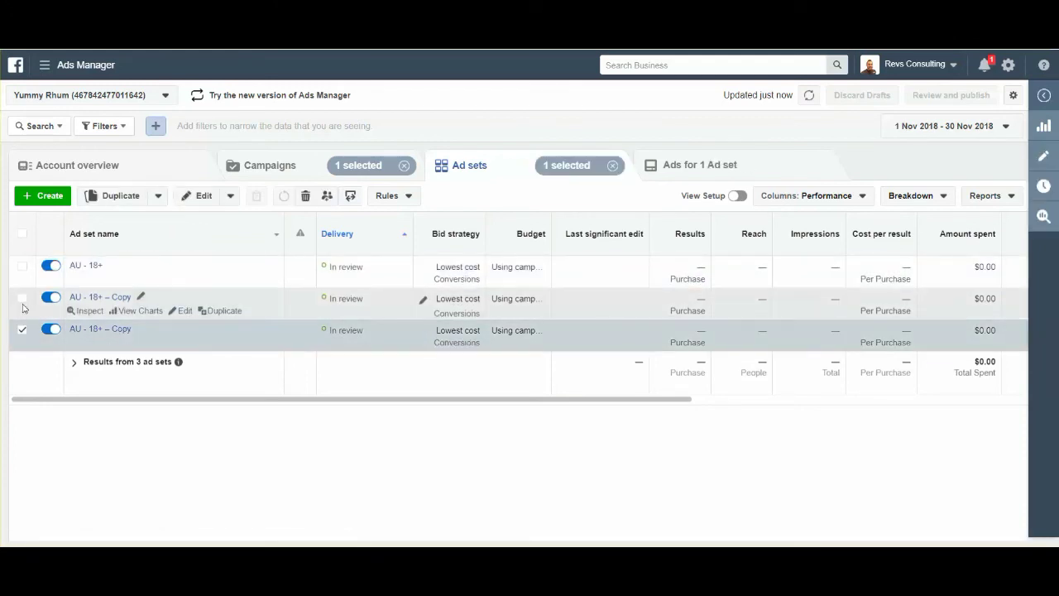
pyautogui.click(22, 299)
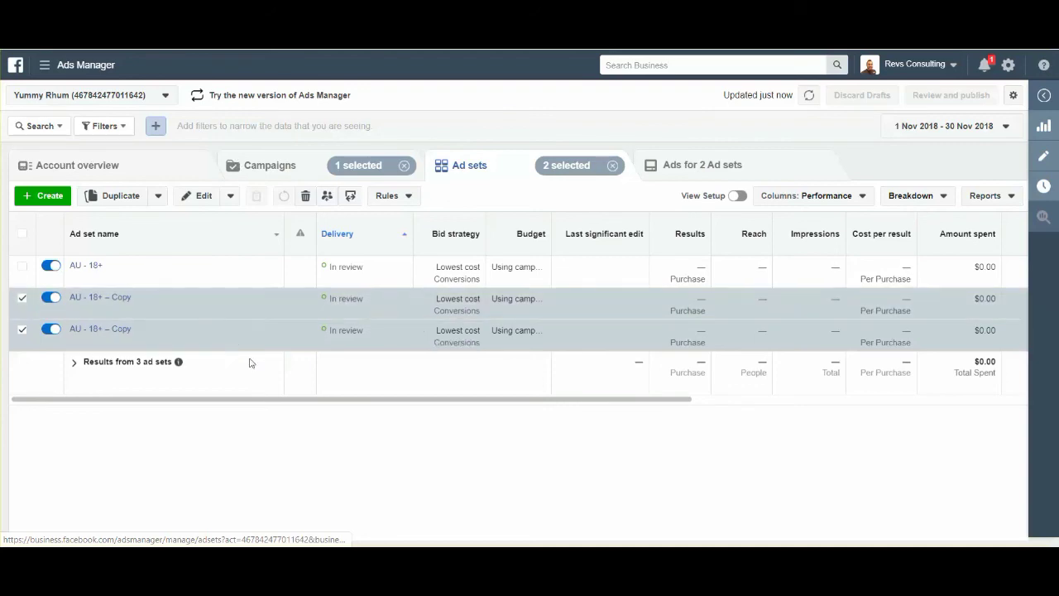
pyautogui.click(305, 195)
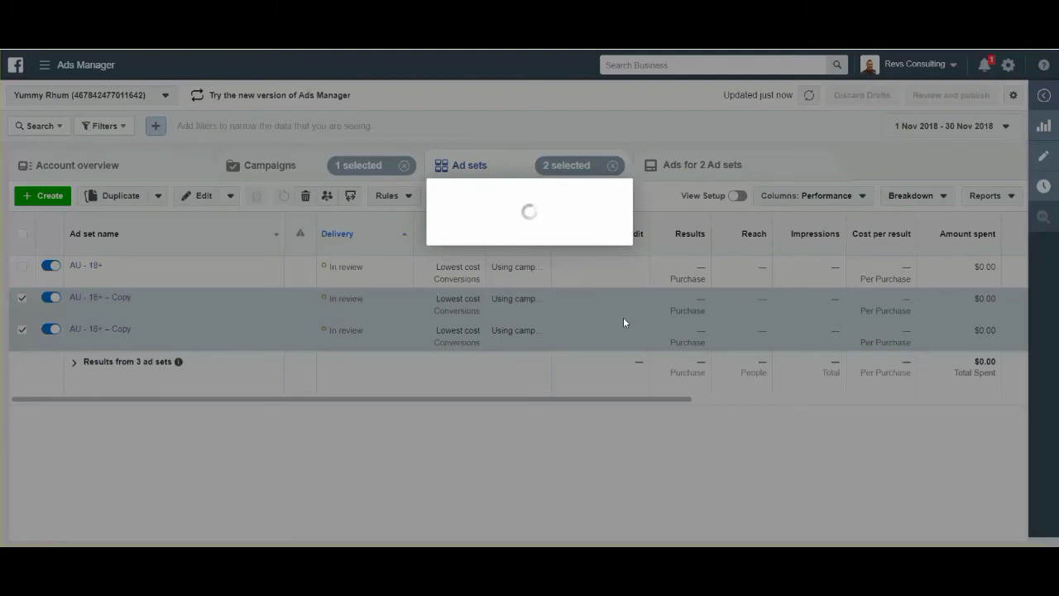
pyautogui.click(636, 272)
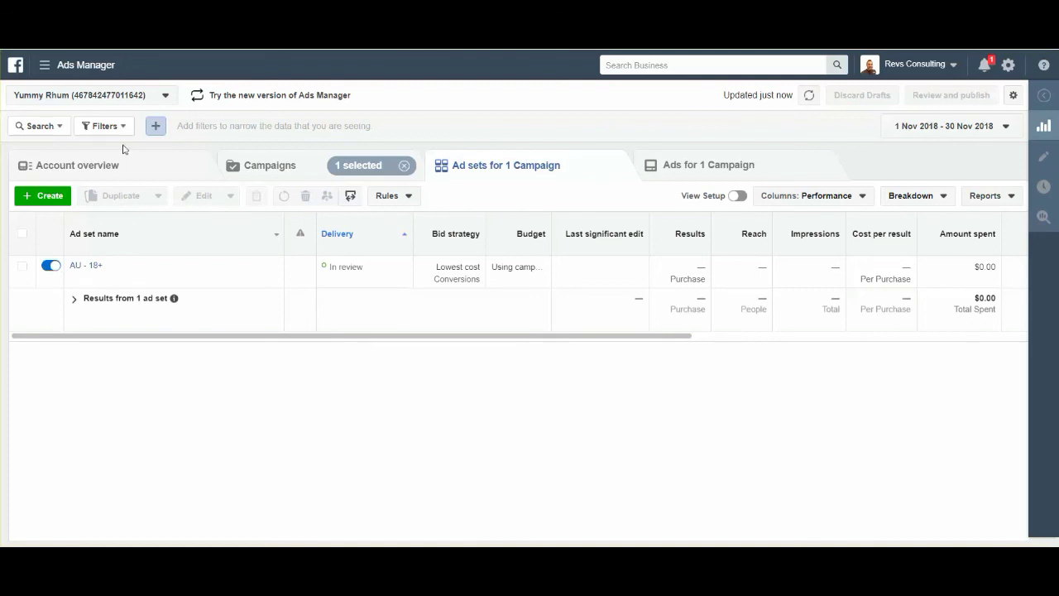
# - Go to the Audiences page and start a new Custom Audience with Website as its source
pyautogui.click(45, 66)
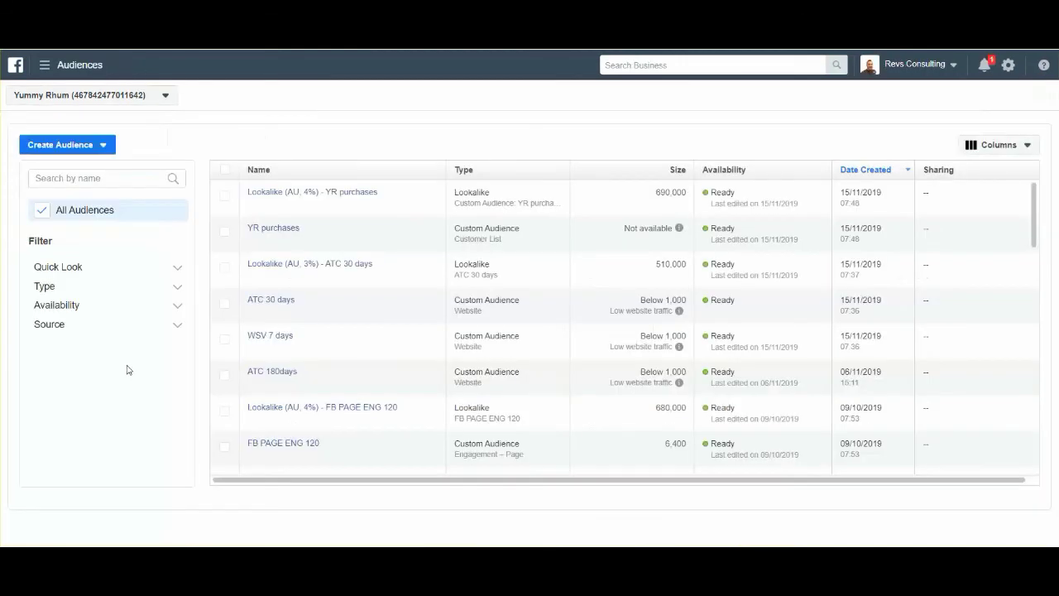
pyautogui.click(69, 147)
pyautogui.click(71, 174)
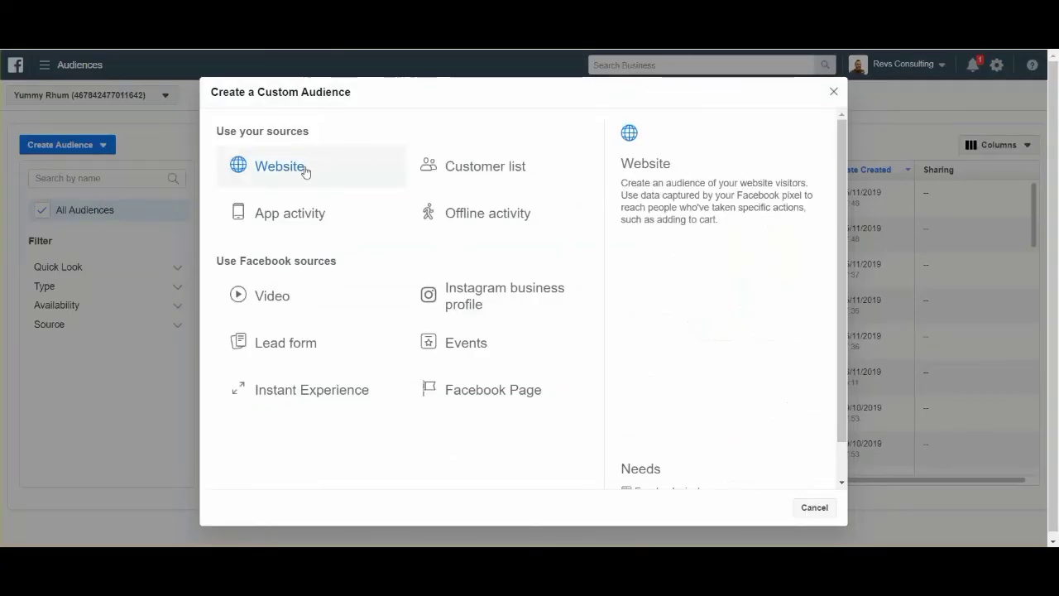
pyautogui.click(305, 170)
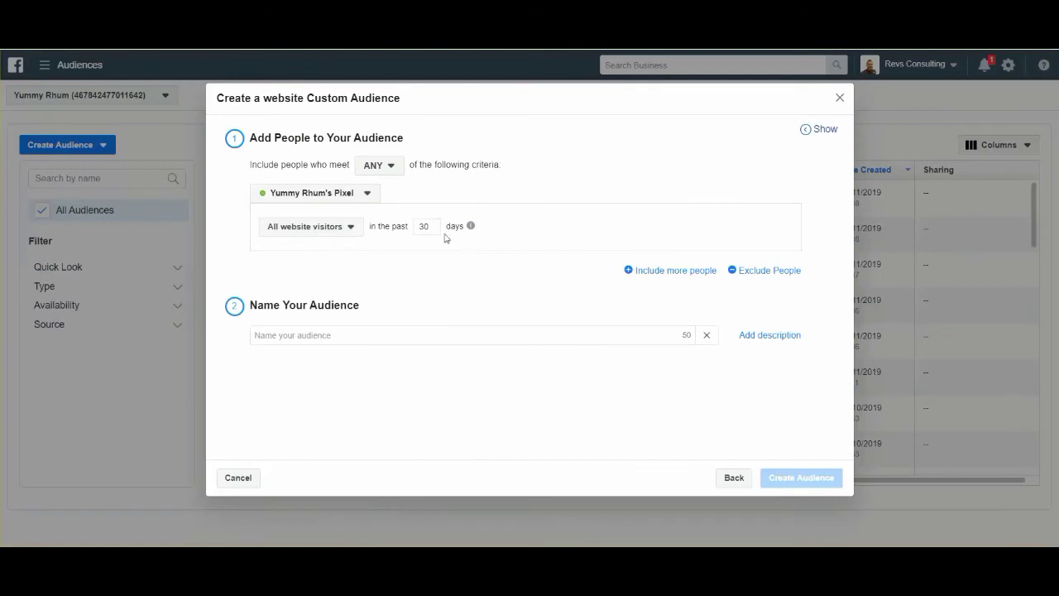
# - Define the audience as all website visitors in the past 120 days named 120 WSV, and return to Ads Manager without creating it
pyautogui.moveTo(470, 228)
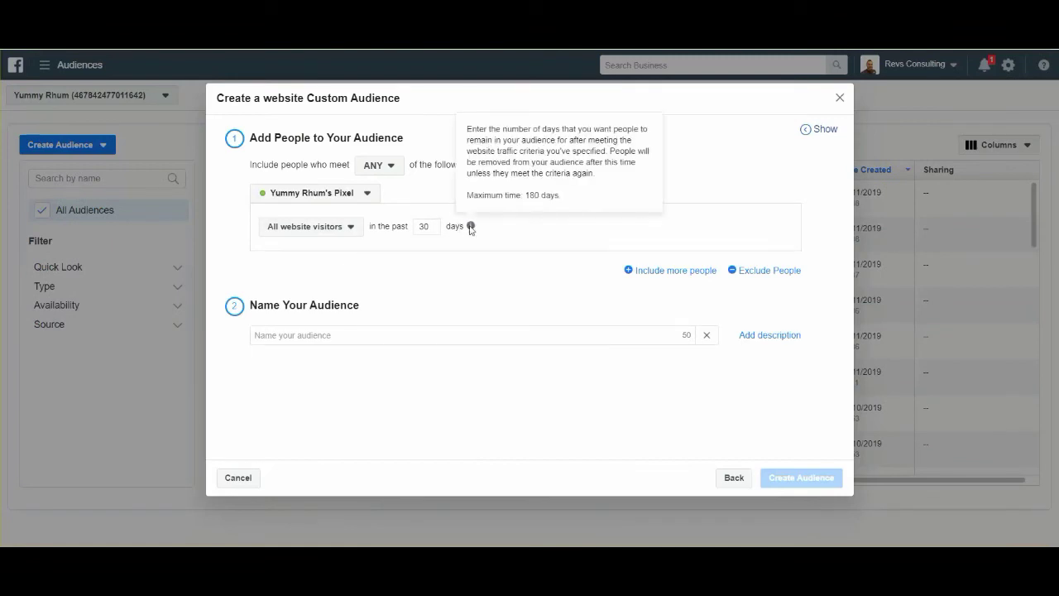
pyautogui.doubleClick(424, 227)
pyautogui.write('120')
pyautogui.click(394, 336)
pyautogui.write('12')
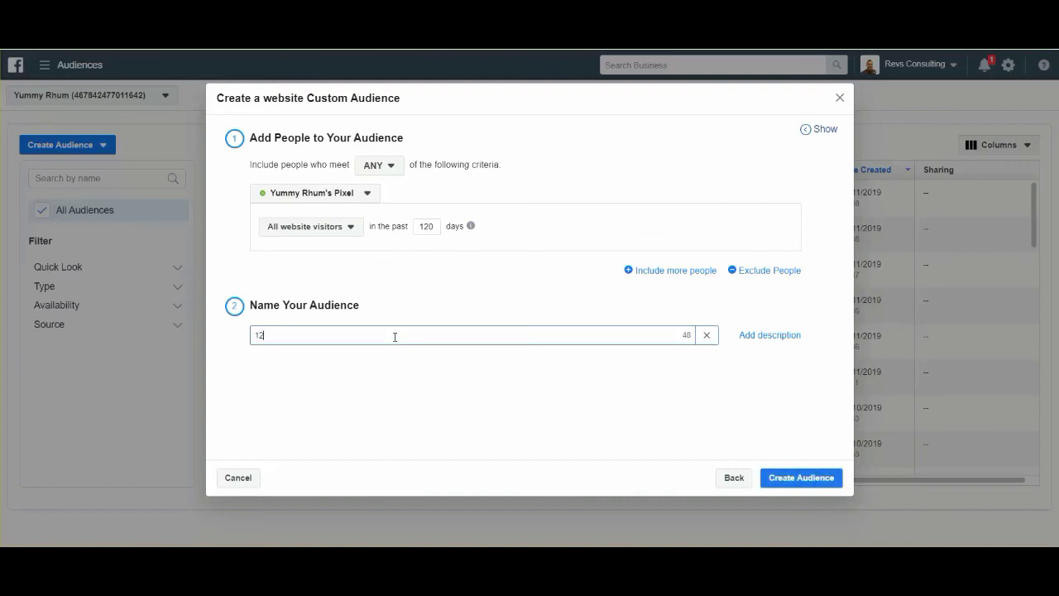
pyautogui.write('0 WSV')
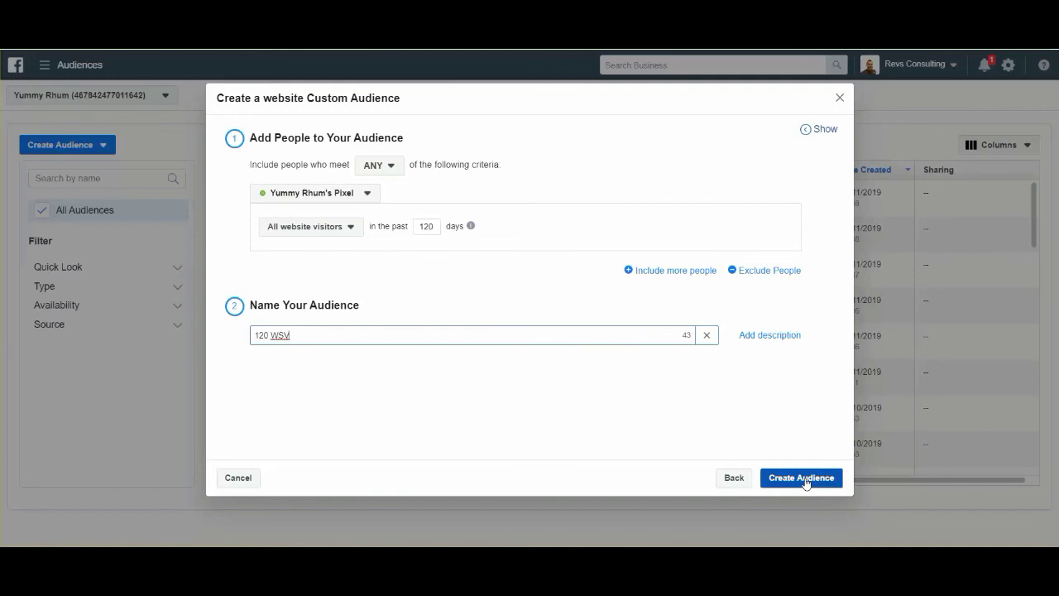
pyautogui.click(839, 98)
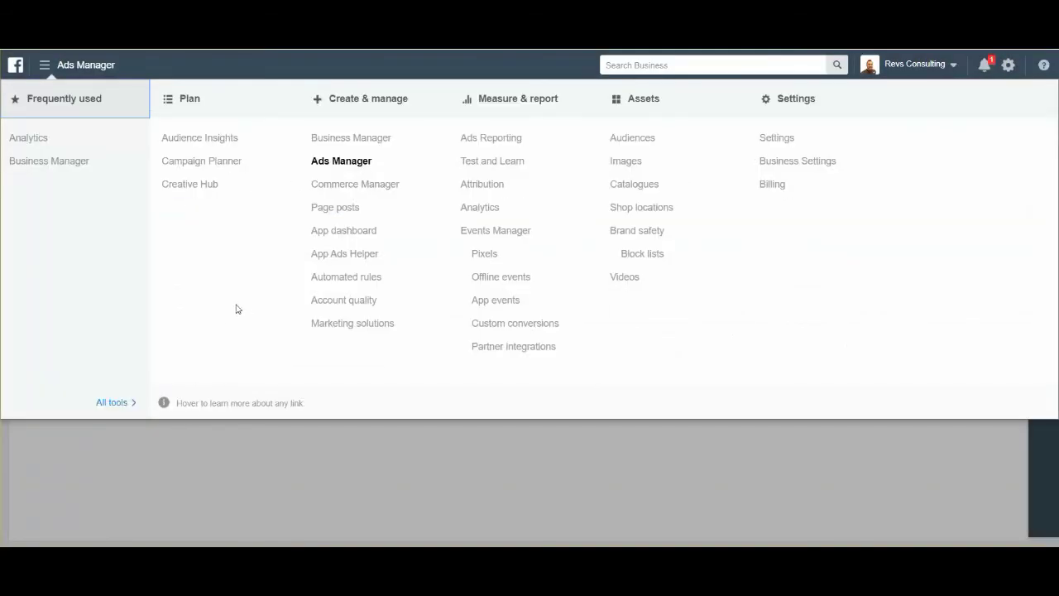
pyautogui.click(301, 486)
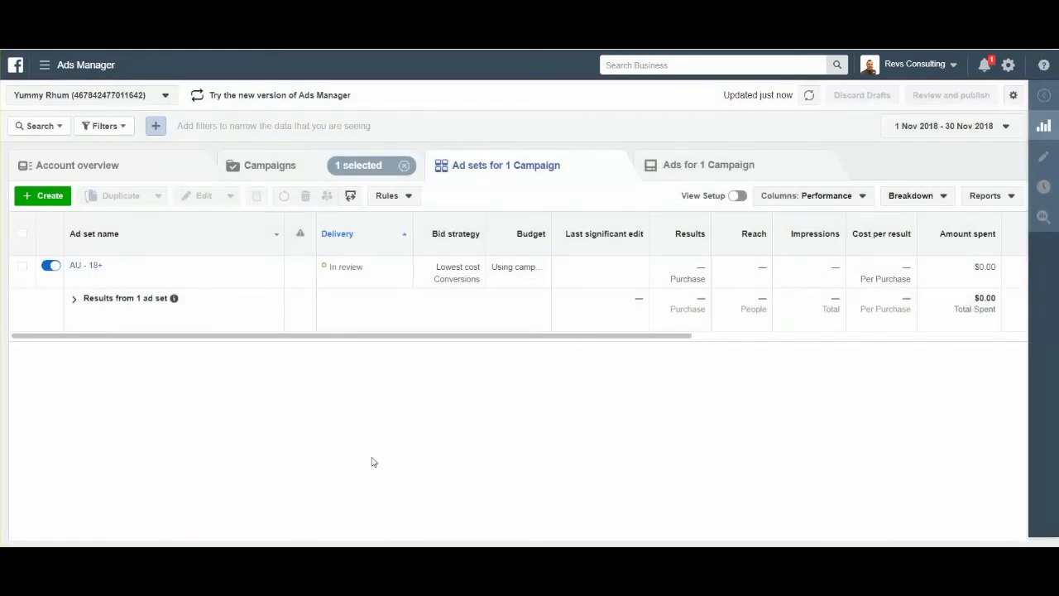
# - Add WSV 7 days as the custom audience of the AU - 18+ ad set in the Conversions – Copy campaign
pyautogui.moveTo(155, 278)
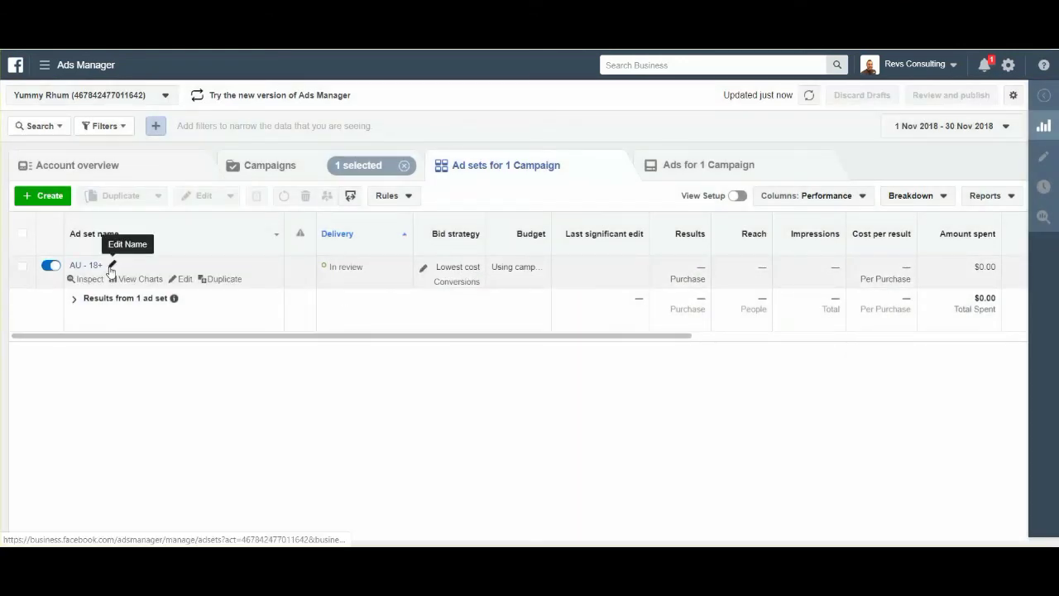
pyautogui.click(279, 164)
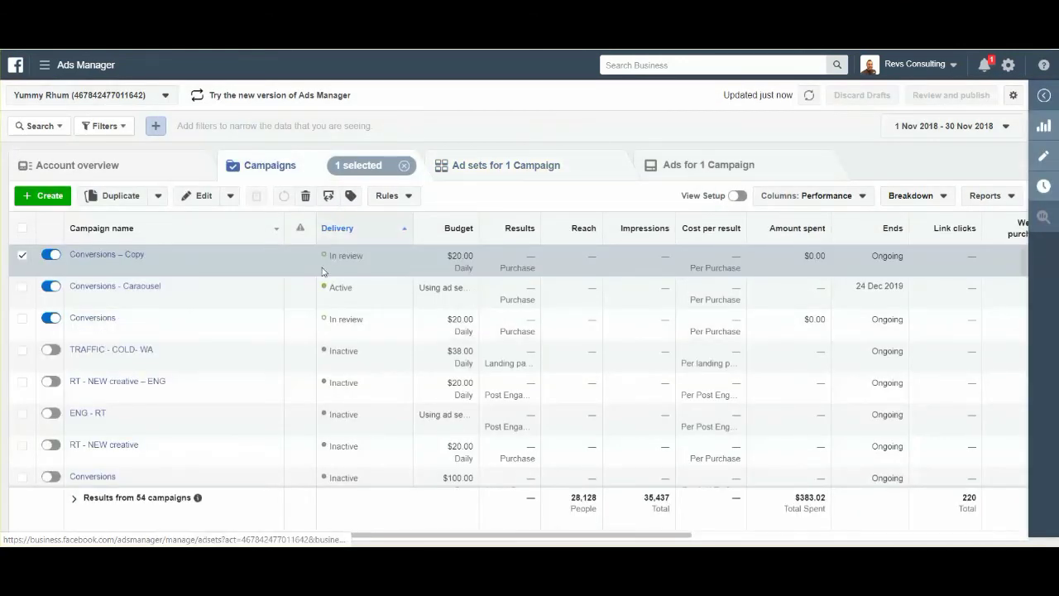
pyautogui.click(22, 255)
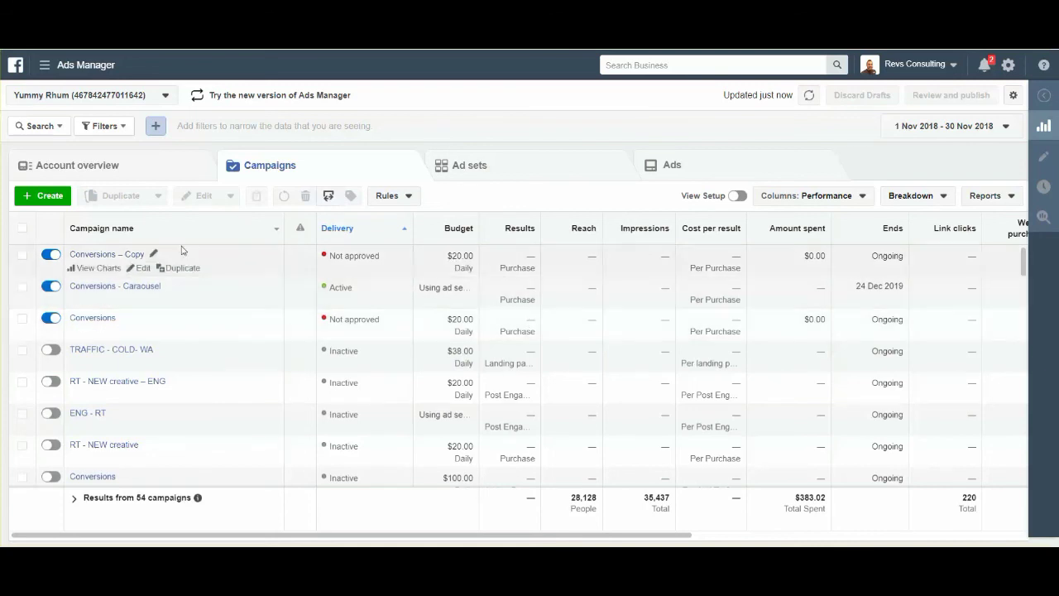
pyautogui.click(128, 260)
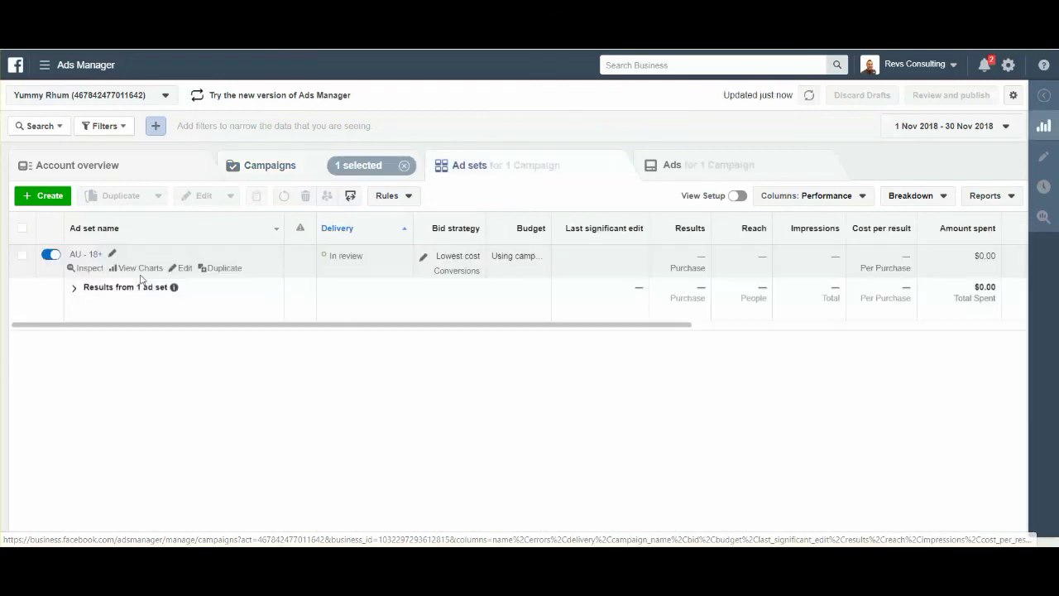
pyautogui.click(185, 269)
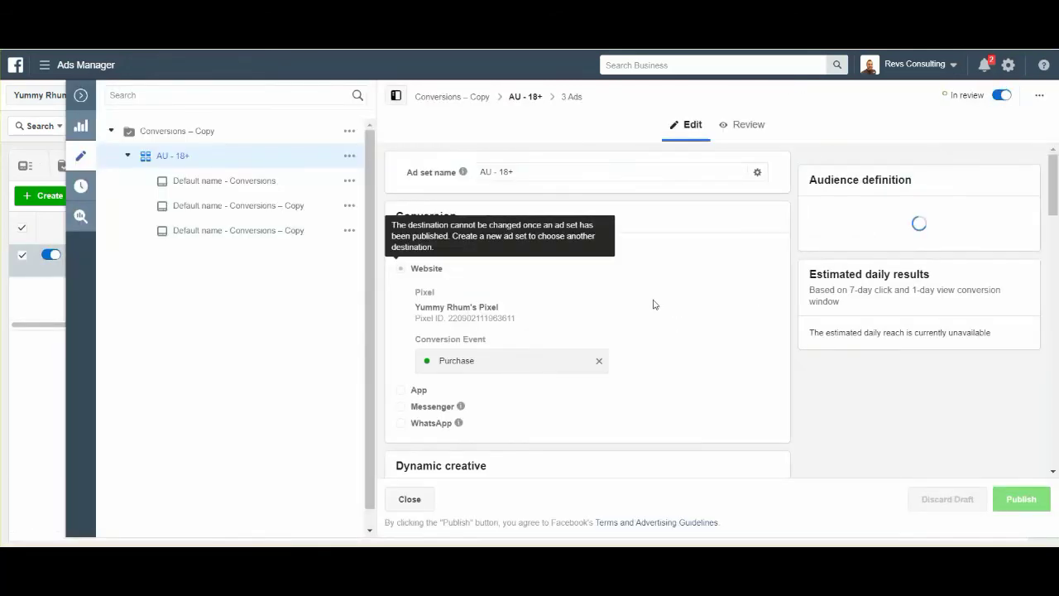
pyautogui.scroll(-8, 681, 355)
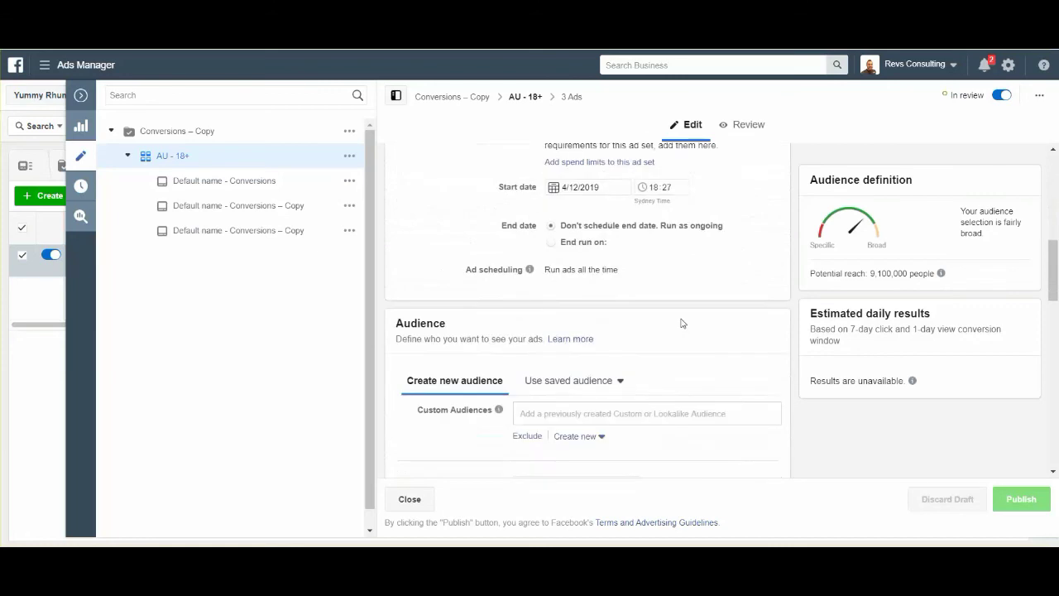
pyautogui.scroll(-2, 681, 323)
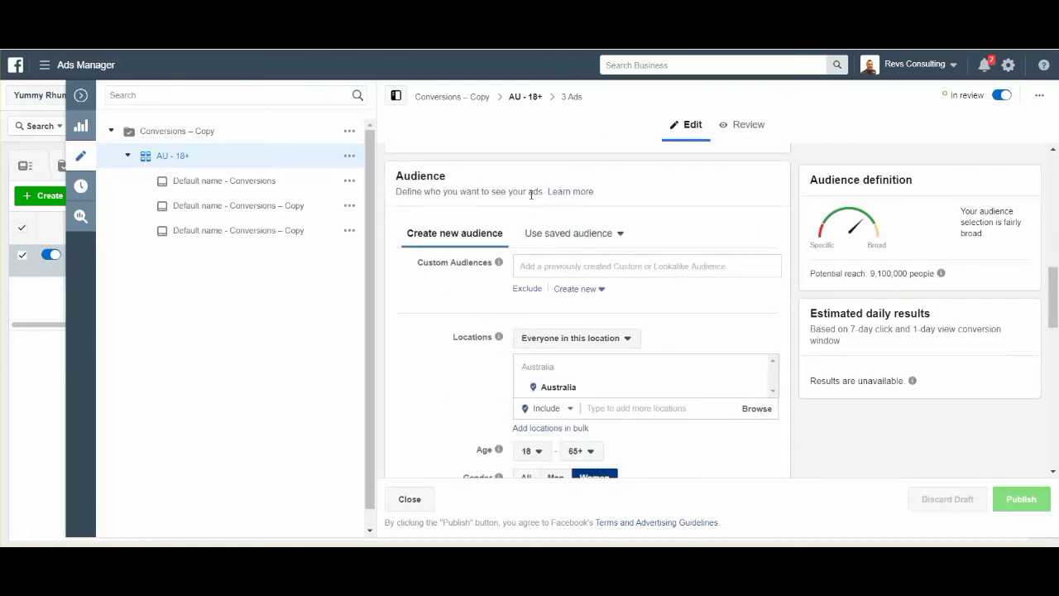
pyautogui.click(607, 266)
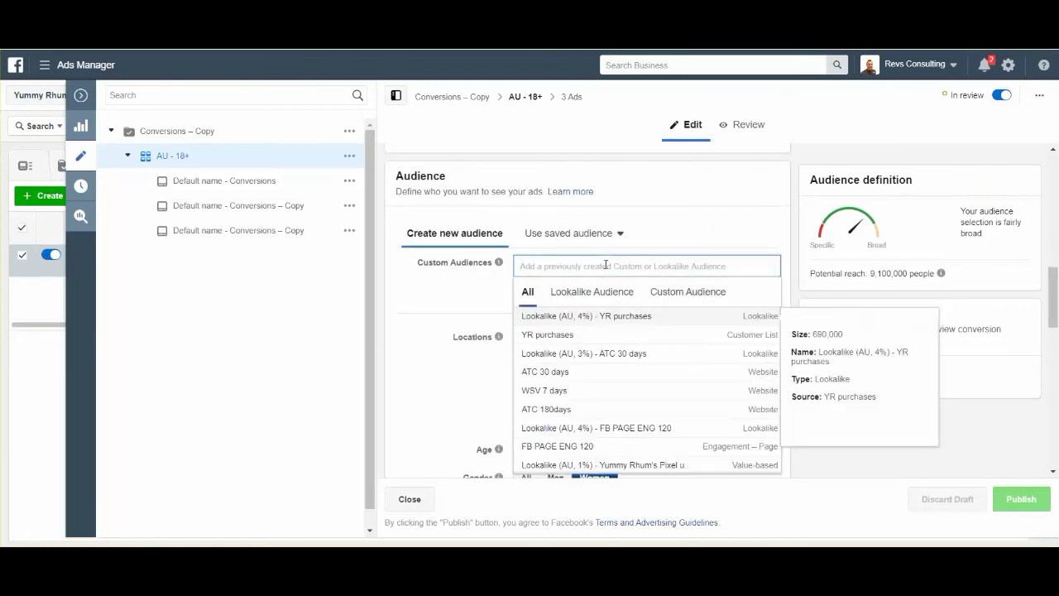
pyautogui.click(695, 293)
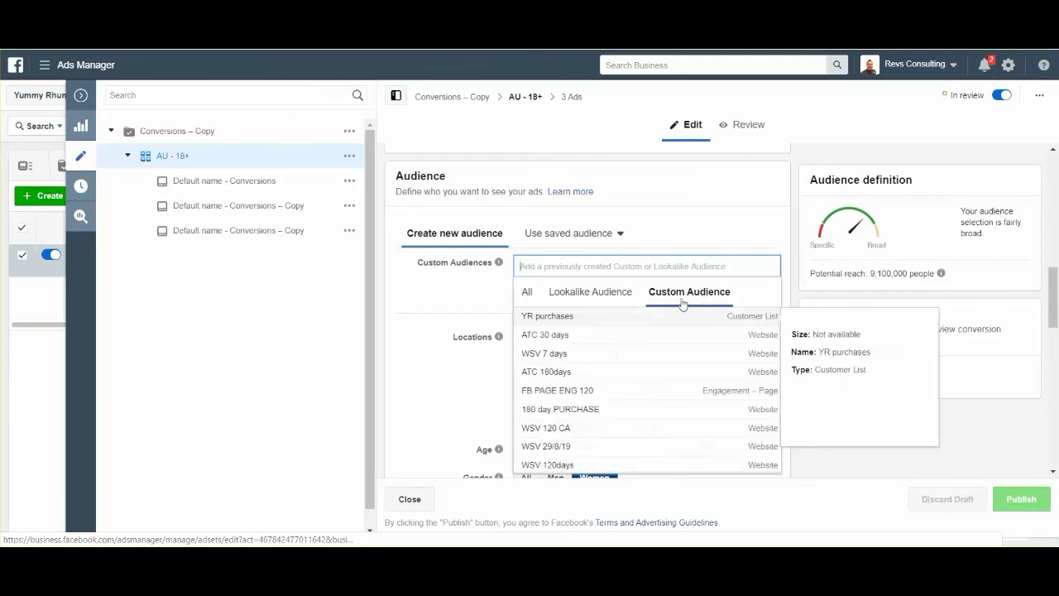
pyautogui.click(600, 359)
# - Set the ad set's gender targeting to All, and publish the audience changes before leaving the editor
pyautogui.scroll(-3, 450, 314)
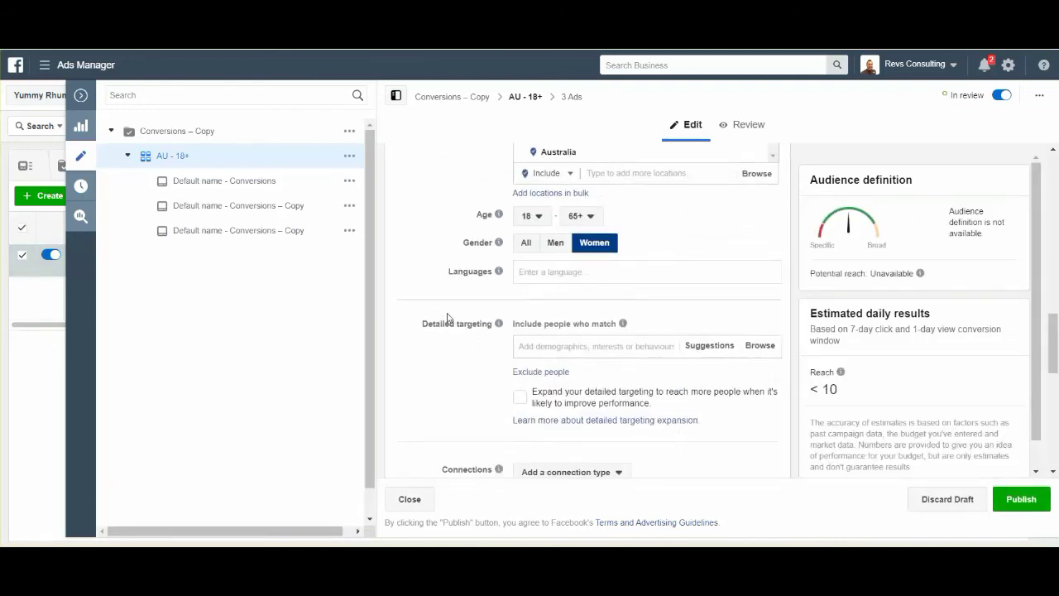
pyautogui.scroll(2, 450, 328)
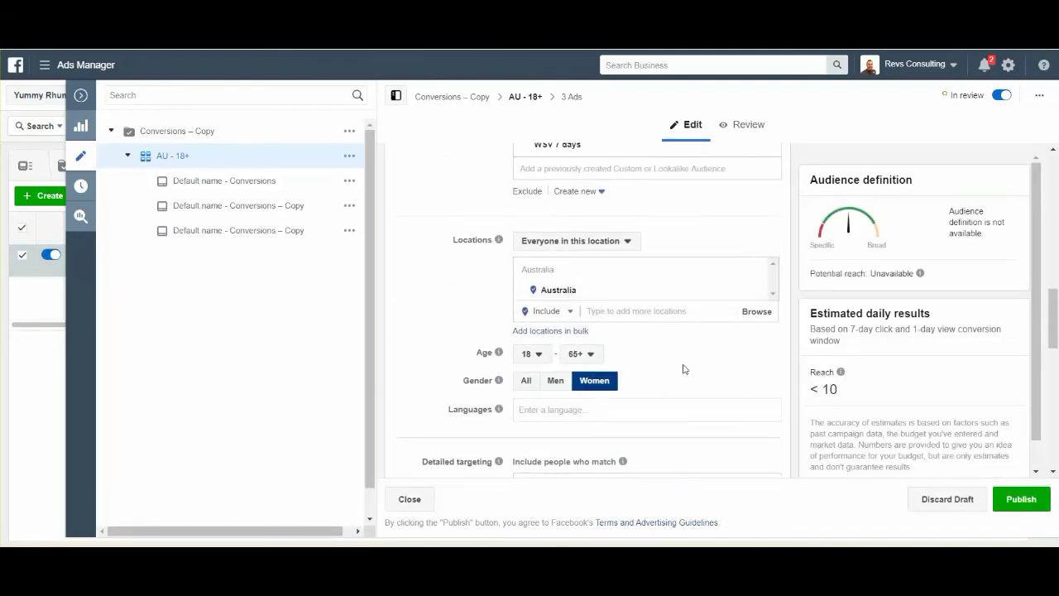
pyautogui.click(525, 382)
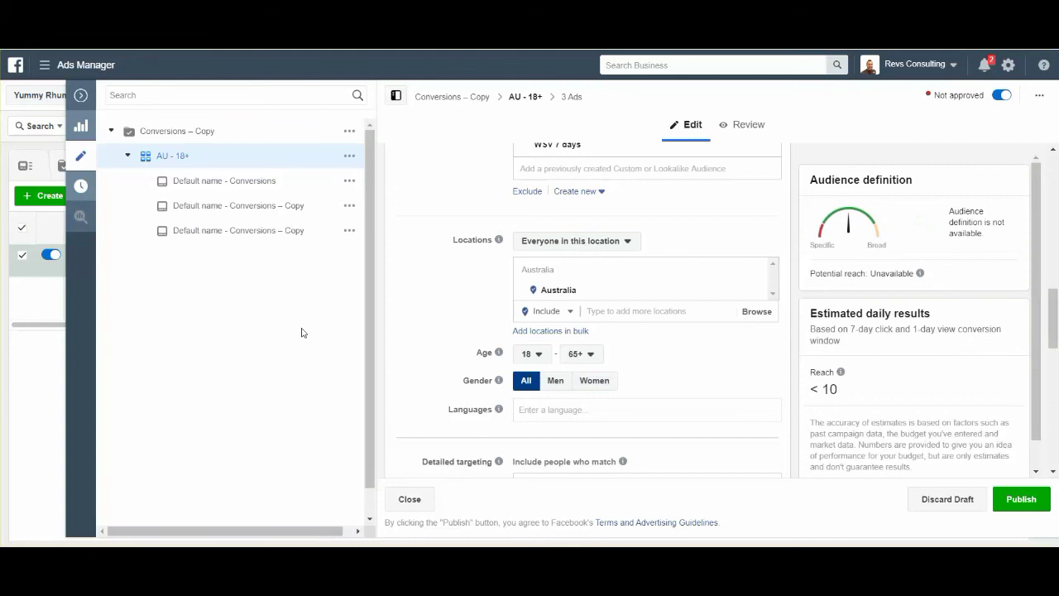
pyautogui.scroll(-4, 753, 390)
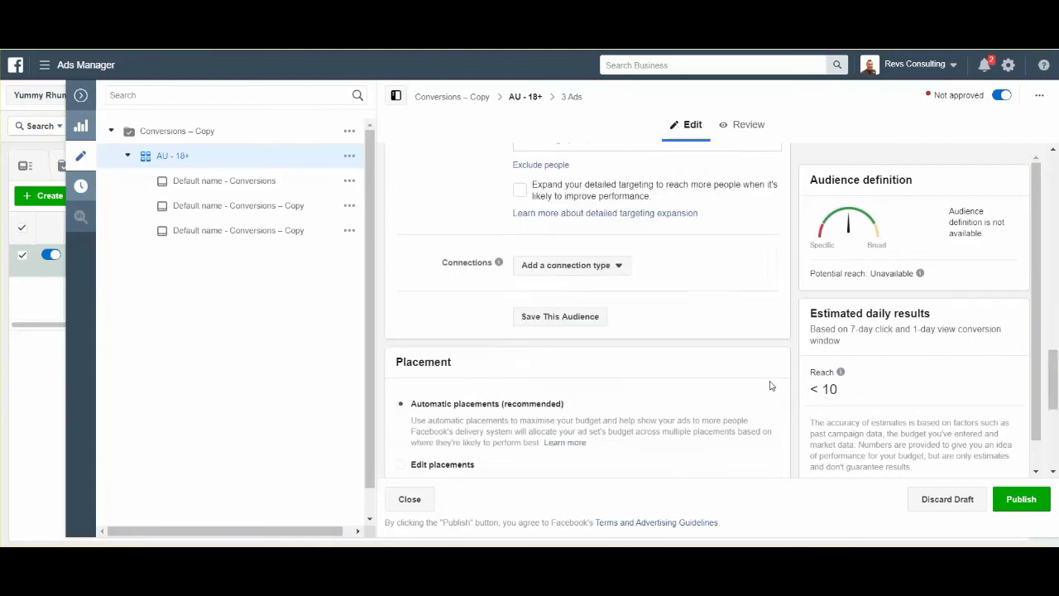
pyautogui.scroll(2, 766, 383)
pyautogui.scroll(5, 725, 357)
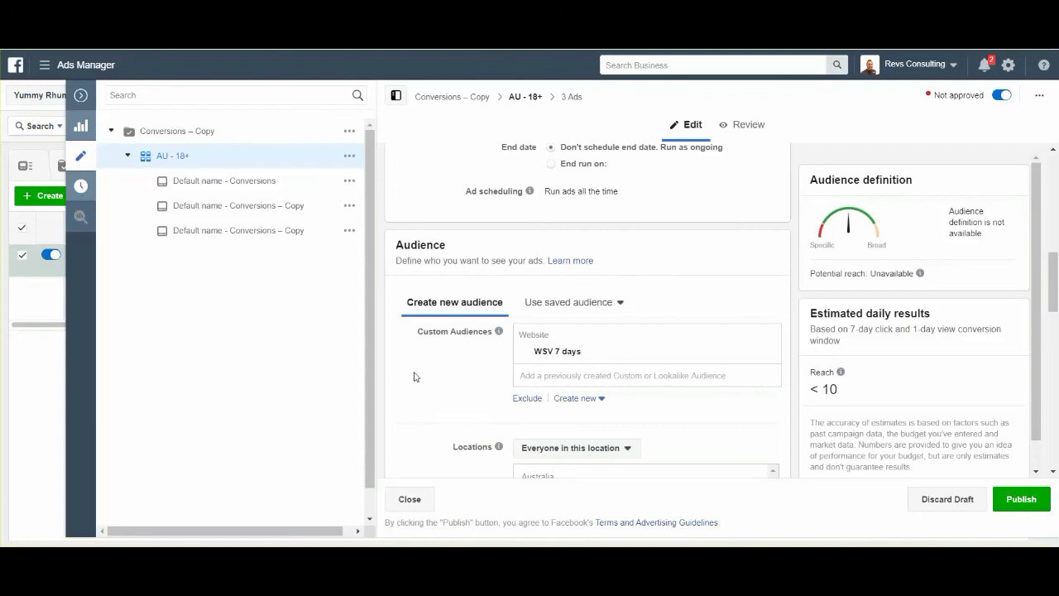
pyautogui.click(1022, 499)
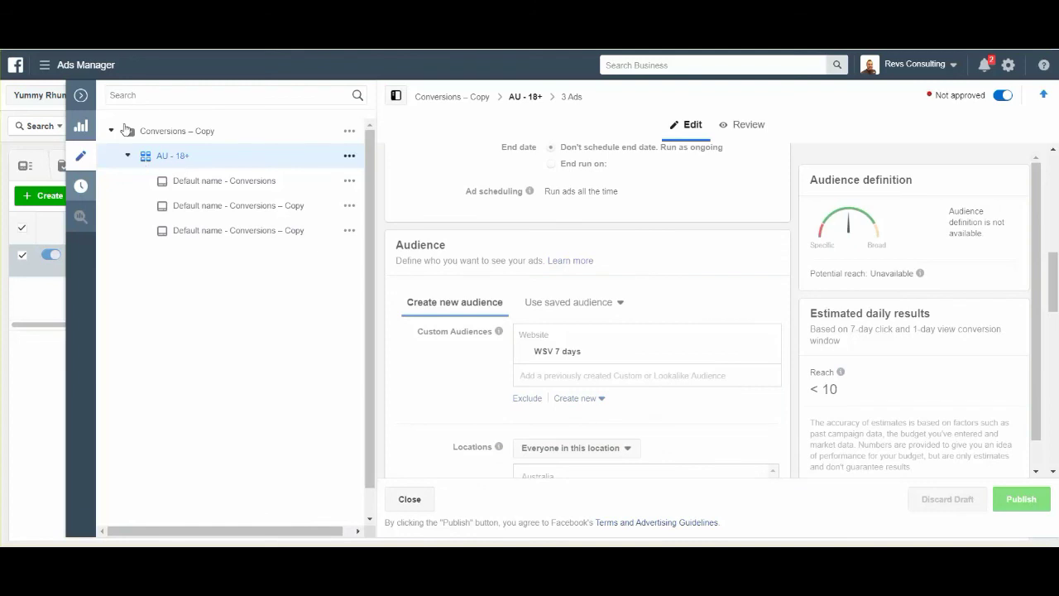
pyautogui.click(80, 95)
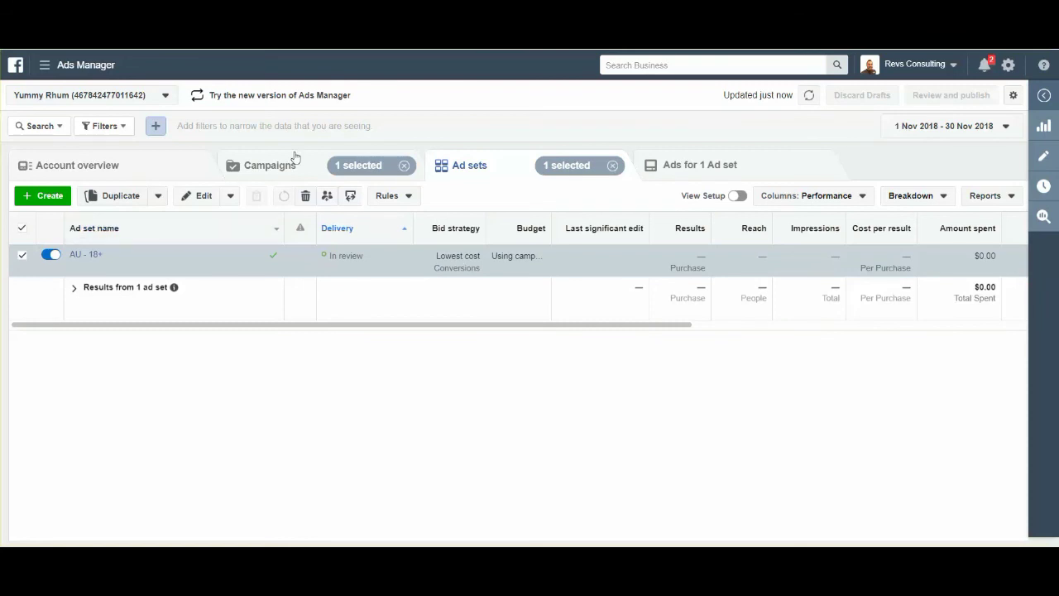
# - Examine the Conversions campaign's ad sets and the ads in its first AU - 18+ – Copy ad set, then deselect the campaign
pyautogui.click(268, 161)
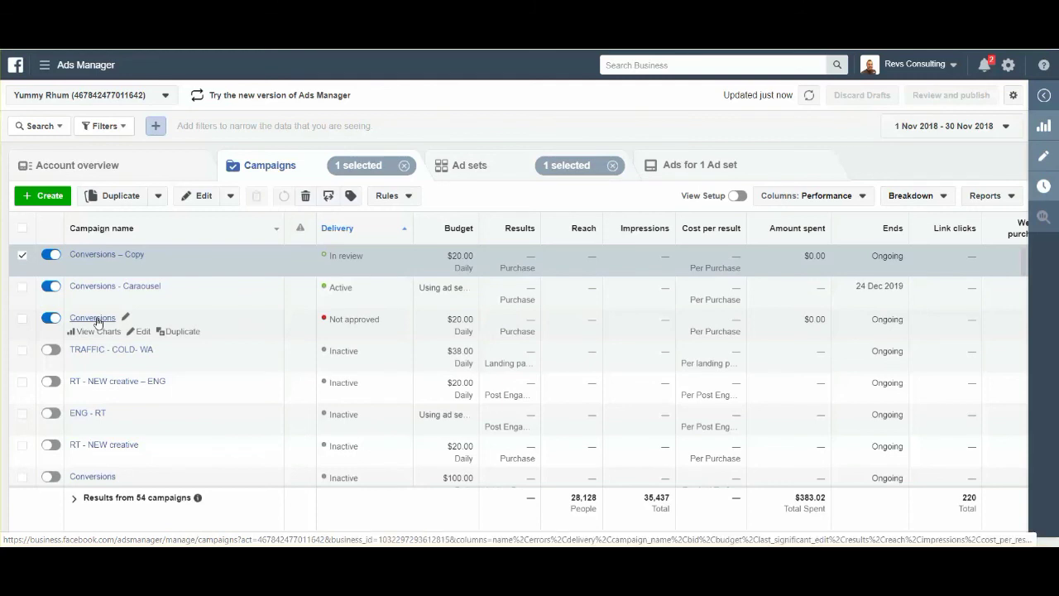
pyautogui.click(106, 255)
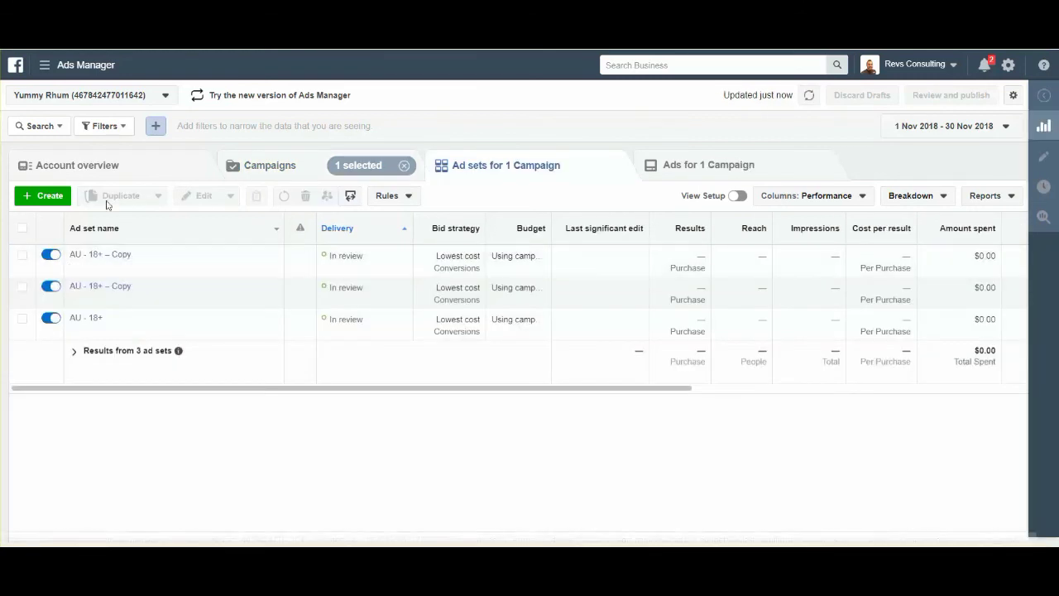
pyautogui.click(121, 254)
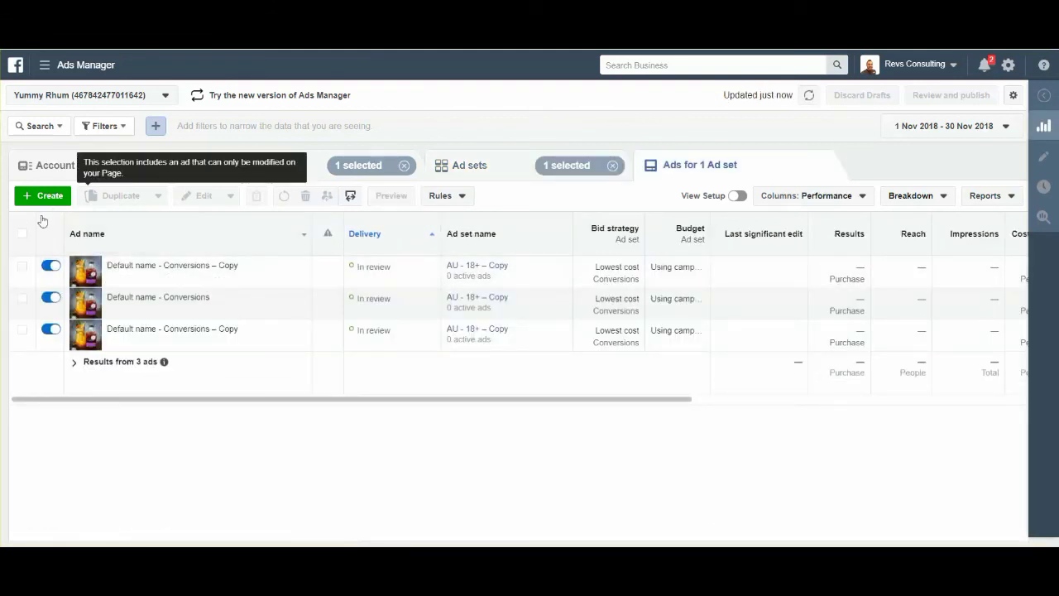
pyautogui.click(473, 166)
pyautogui.click(267, 168)
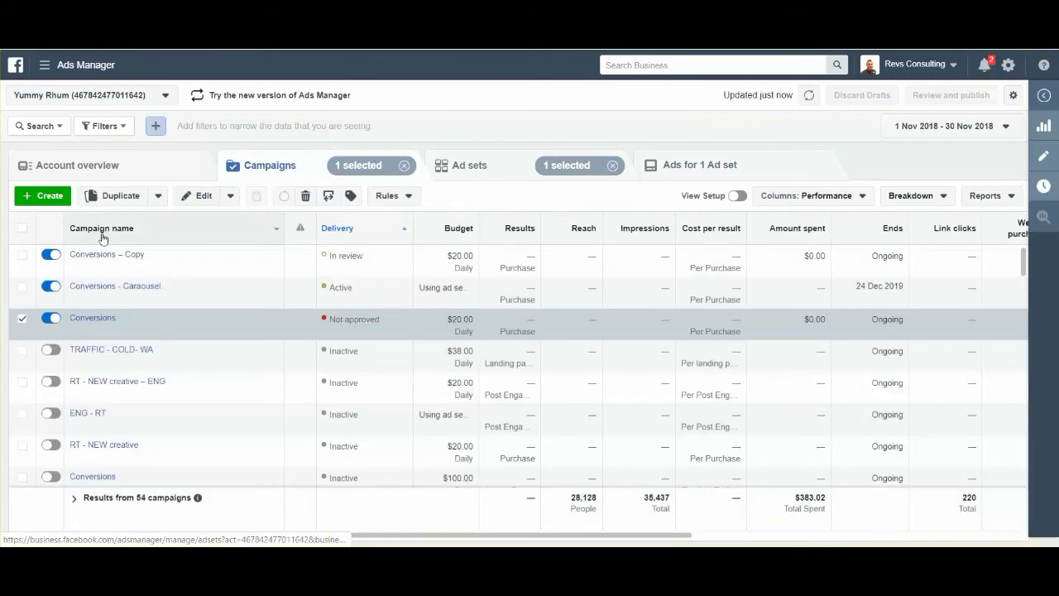
pyautogui.click(23, 319)
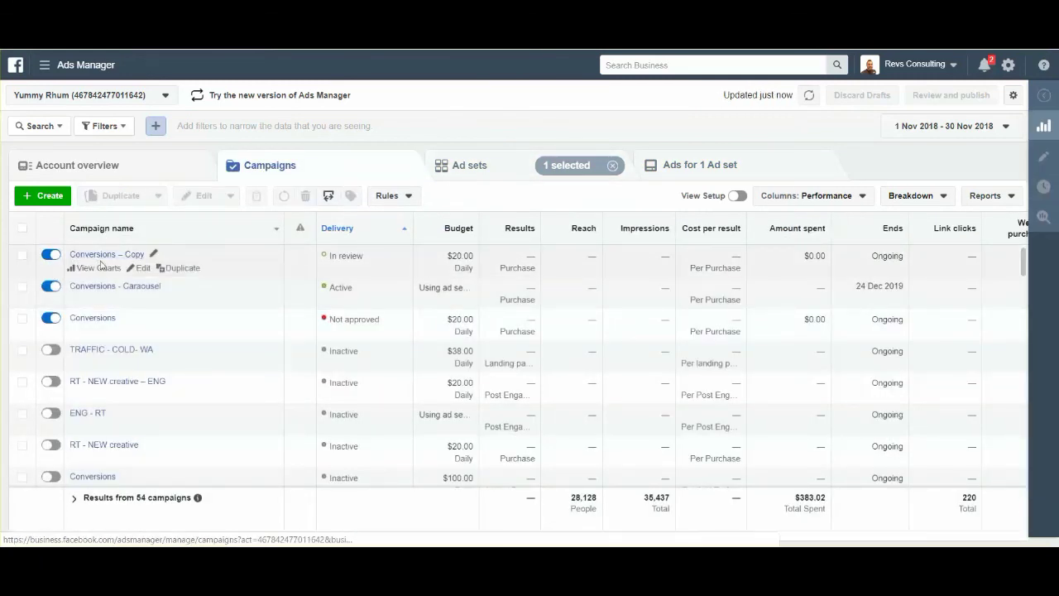
# - Rename the Conversions – Copy campaign as Conversions – RT
pyautogui.click(154, 254)
pyautogui.moveTo(173, 284); pyautogui.dragTo(154, 283)
pyautogui.write('RT')
pyautogui.click(318, 315)
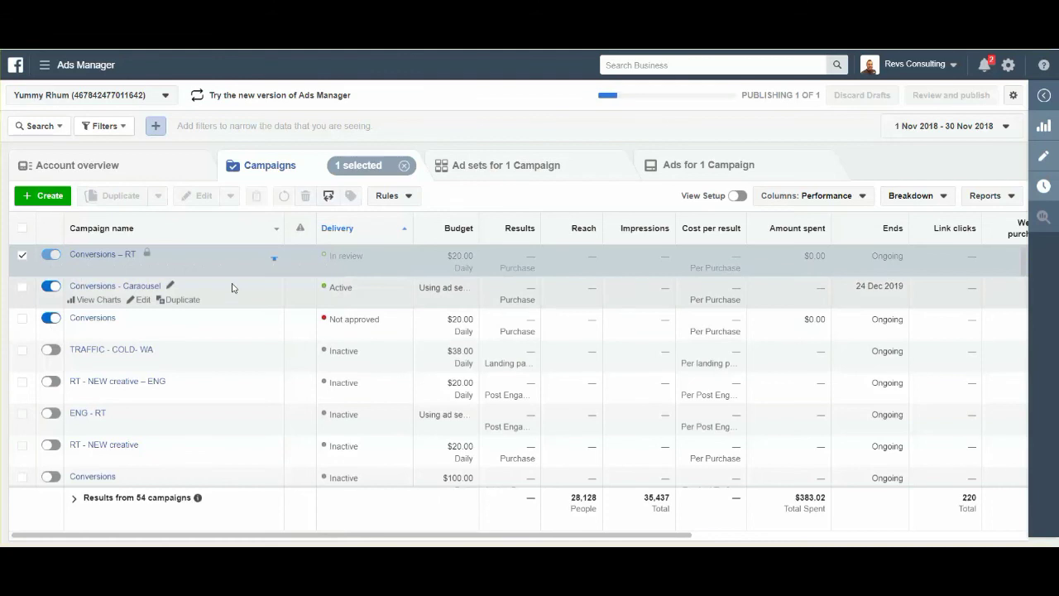
# - Review the ads in the Conversions – RT campaign's AU - 18+ ad set, and return to the campaign list with the campaign deselected
pyautogui.click(114, 260)
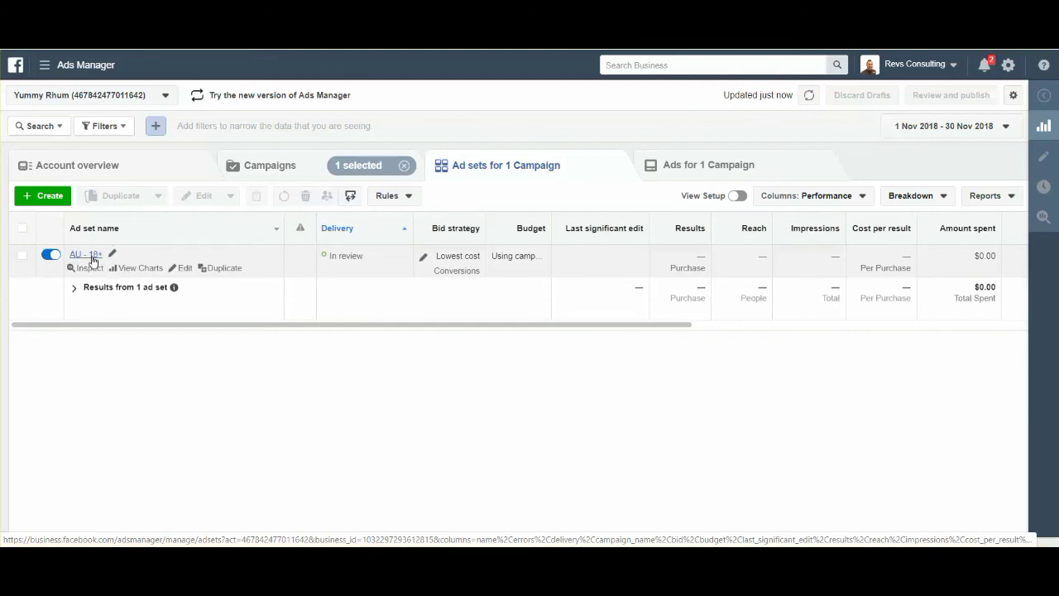
pyautogui.click(86, 254)
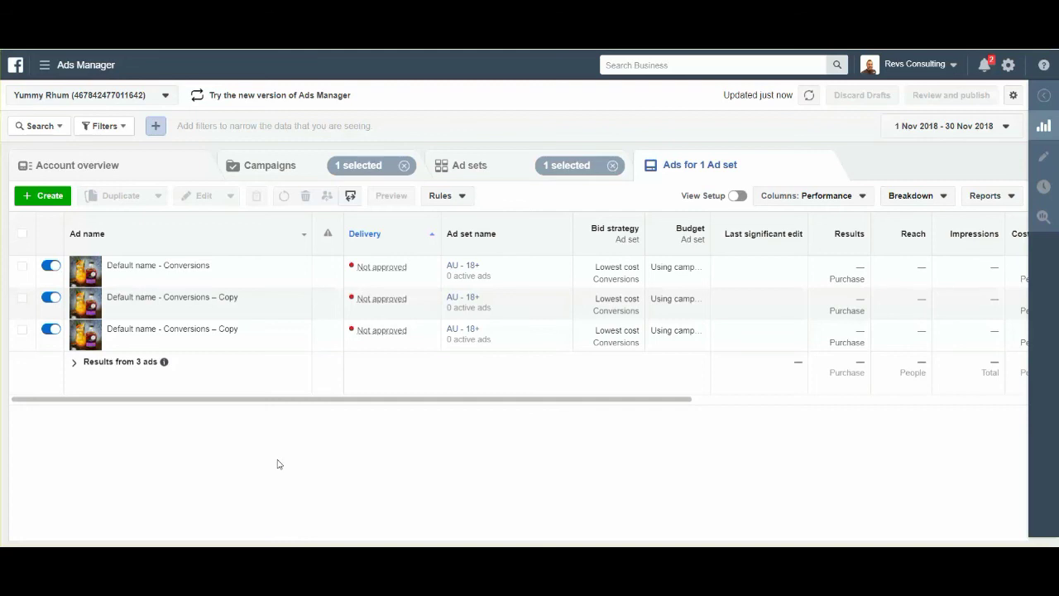
pyautogui.click(296, 168)
pyautogui.click(23, 286)
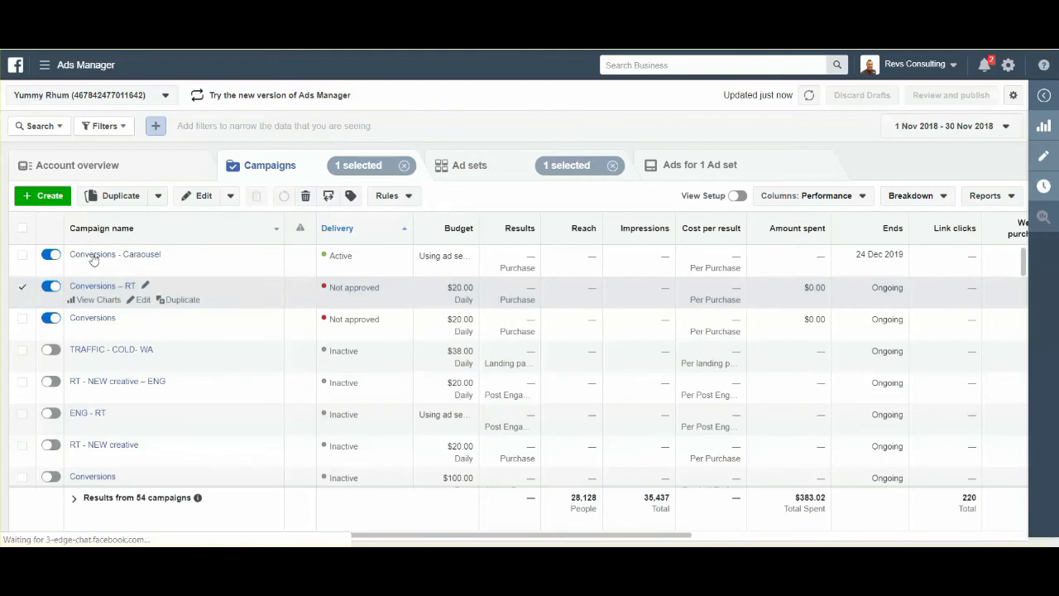